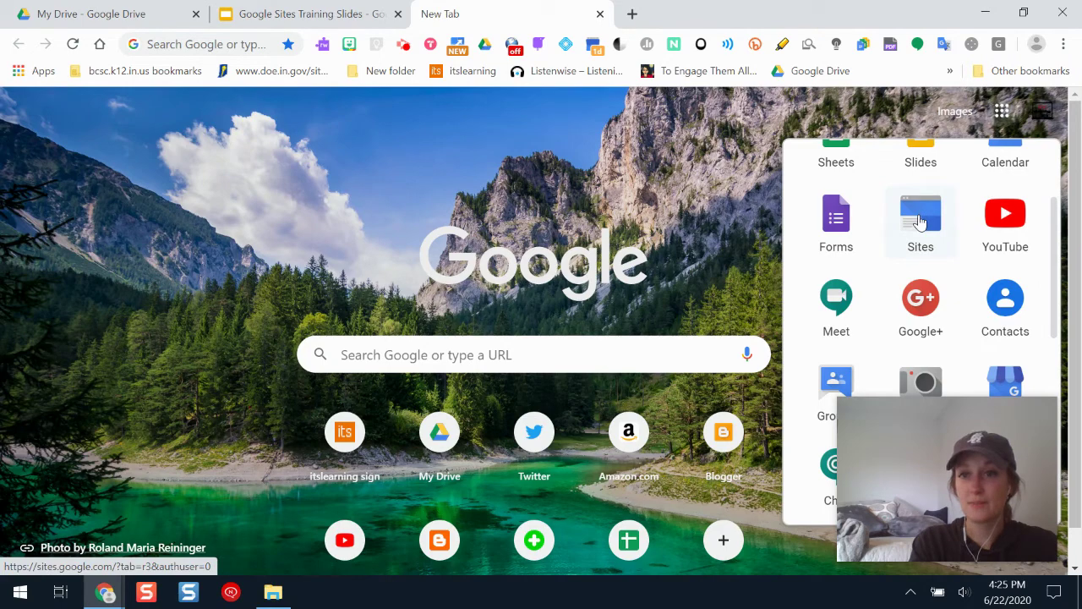
Open Google Sites from the Google apps and switch to the new Google Sites
click(920, 222)
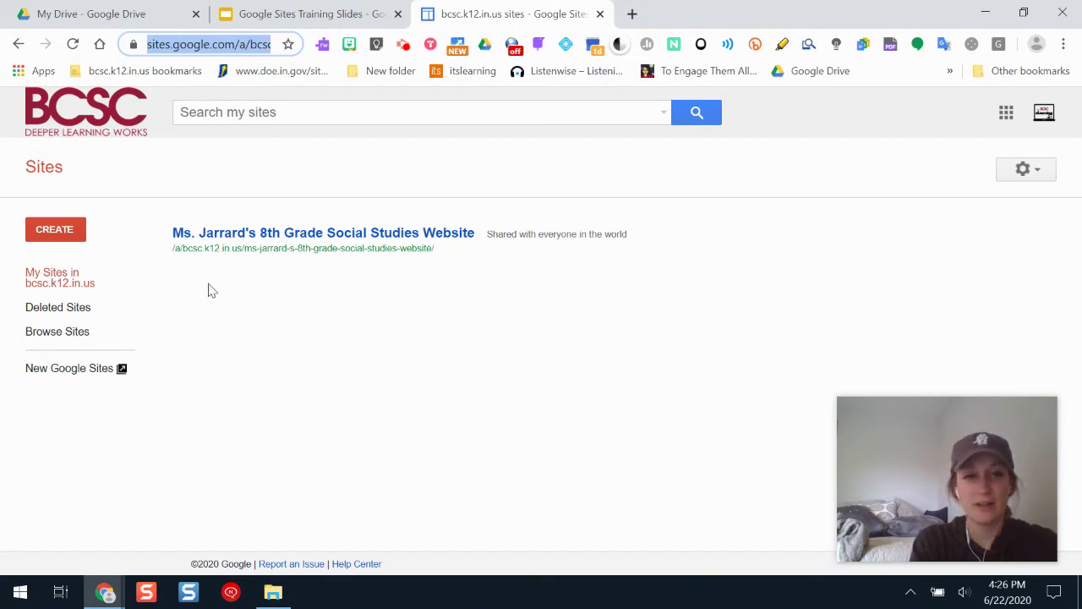
click(88, 376)
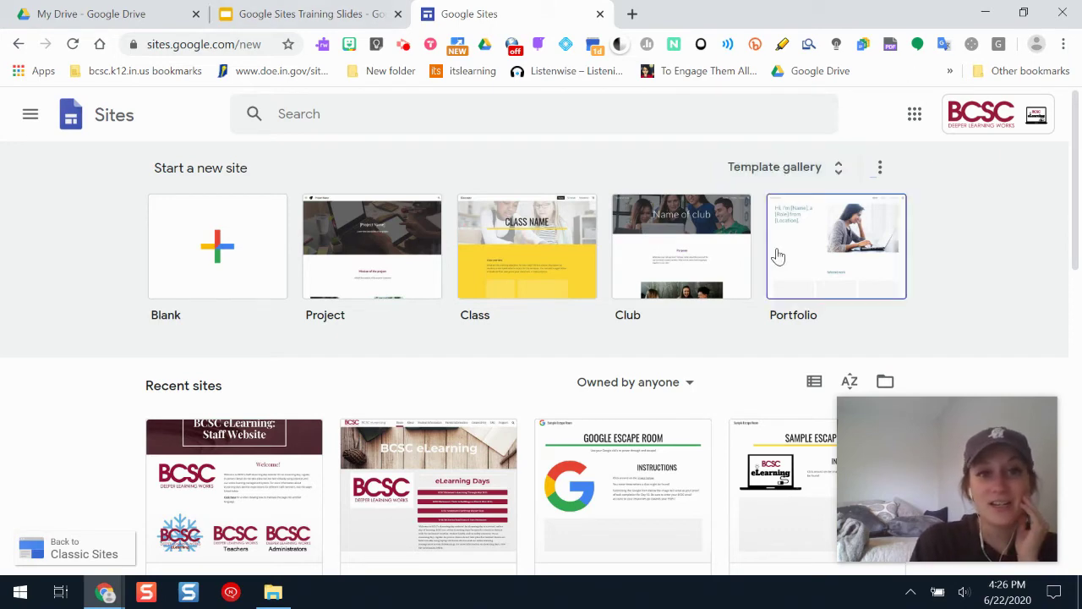
Look through the templates and the recent sites on the Sites home page
click(1077, 185)
drag(1077, 185, 1077, 208)
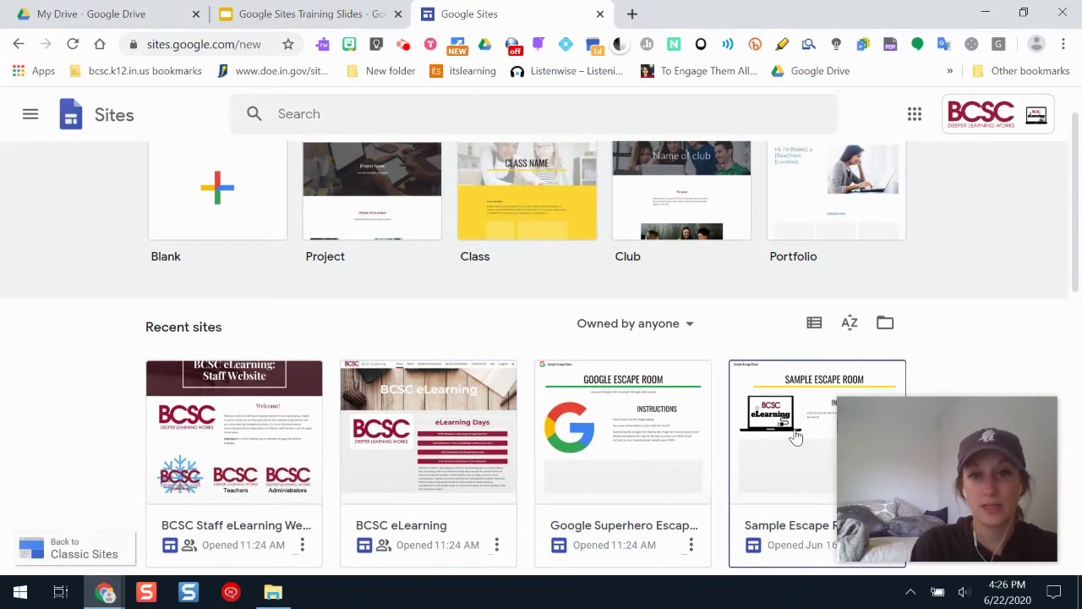
drag(1077, 199, 1080, 457)
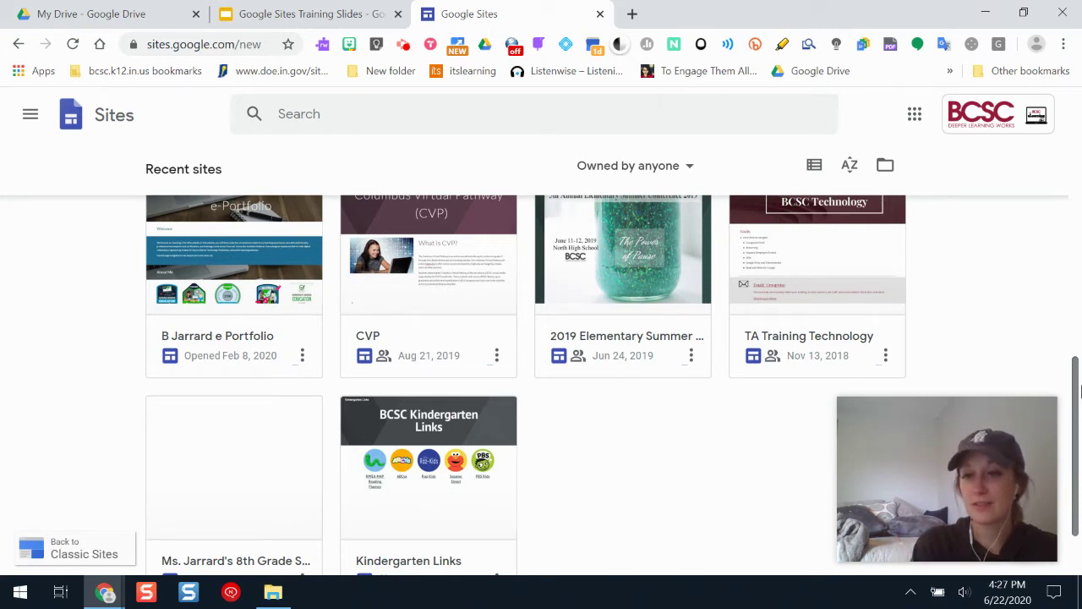
drag(1080, 390, 1079, 380)
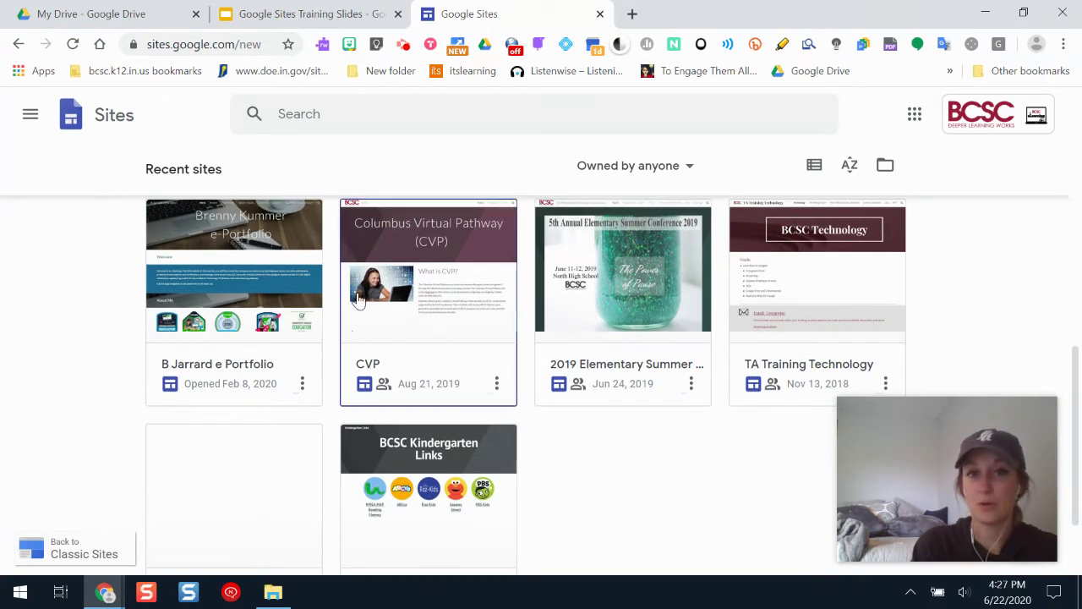
drag(1071, 363, 1075, 100)
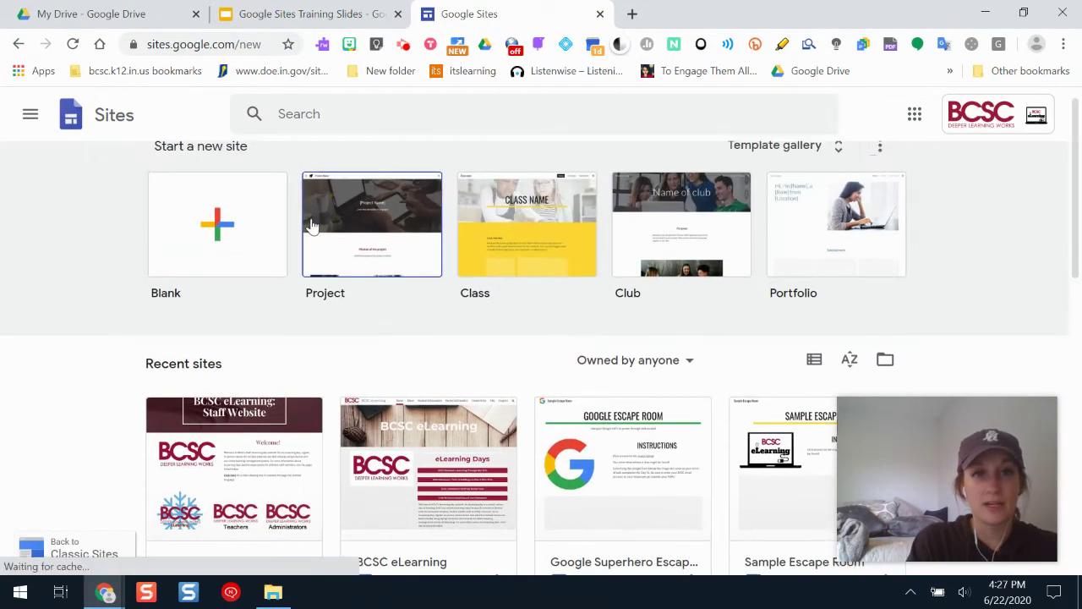
drag(1075, 203, 1075, 192)
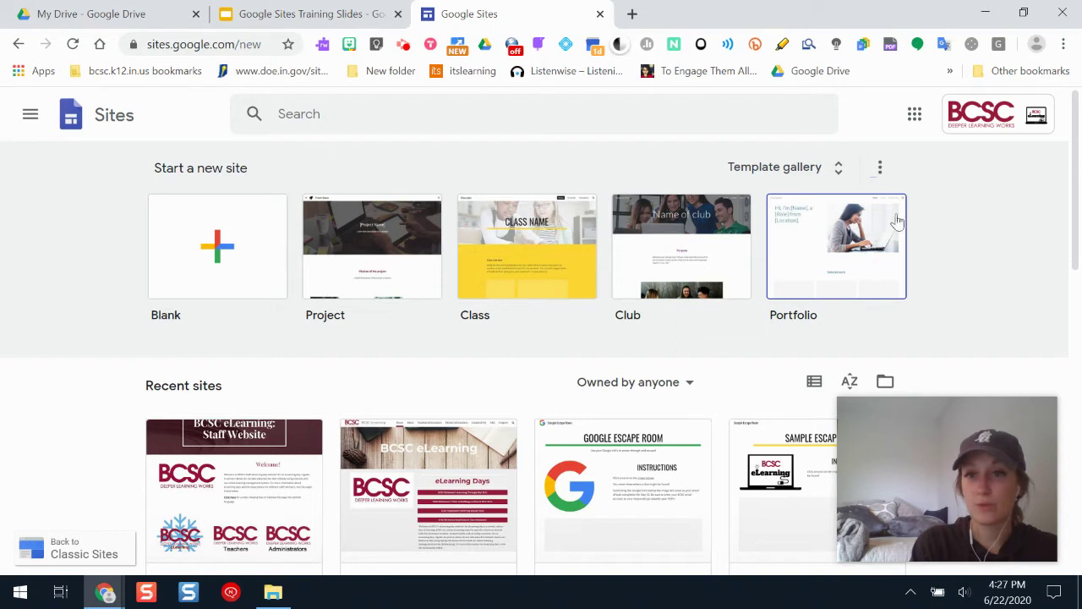
Browse the full template gallery, including the Work category, and create a new blank site
click(803, 169)
drag(1064, 158, 1070, 429)
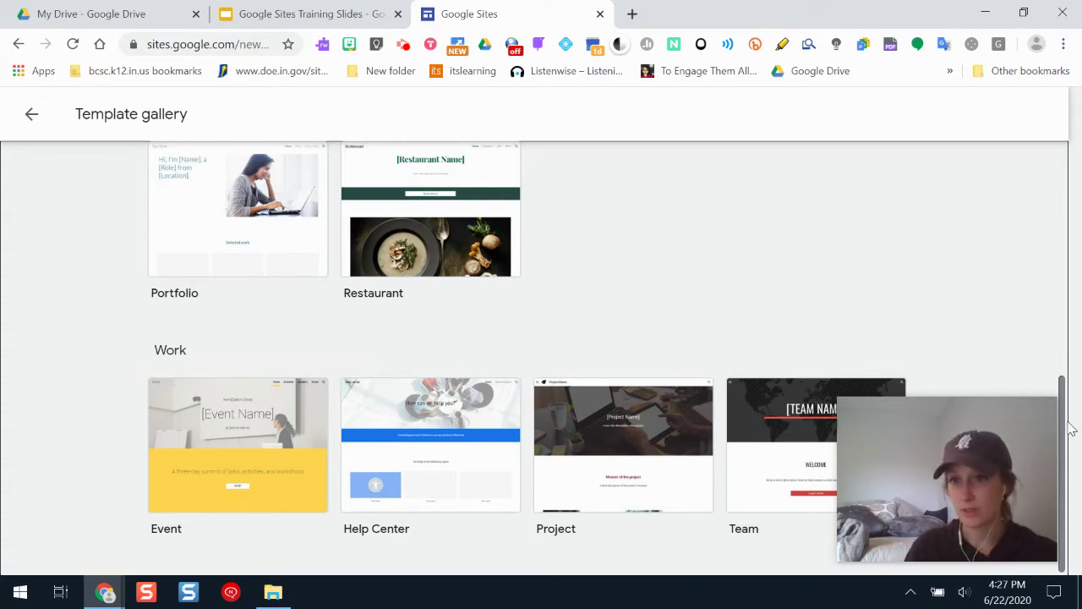
drag(1062, 404, 1066, 178)
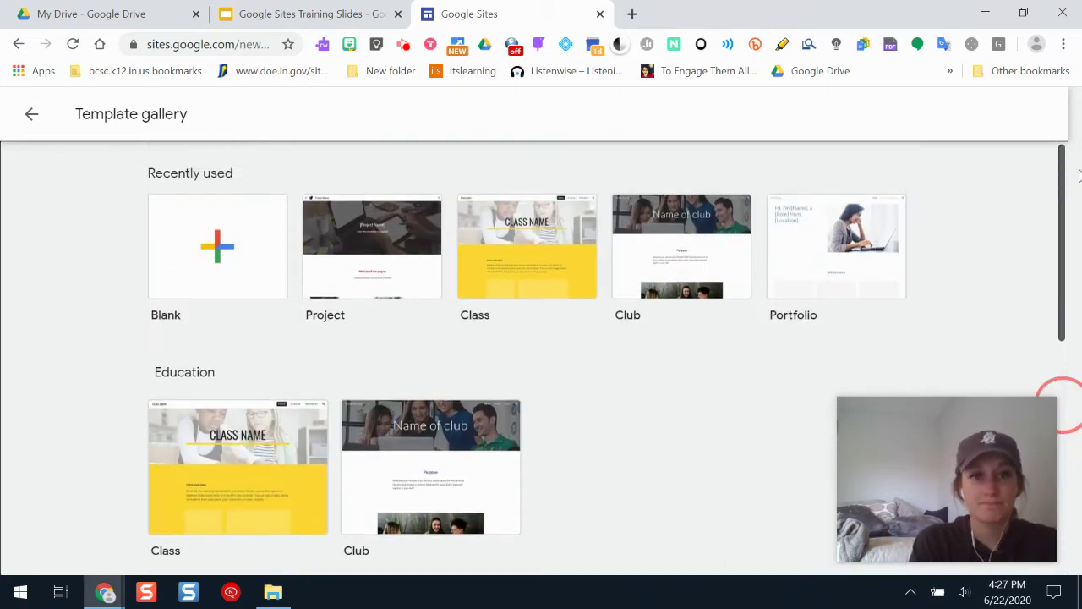
click(218, 273)
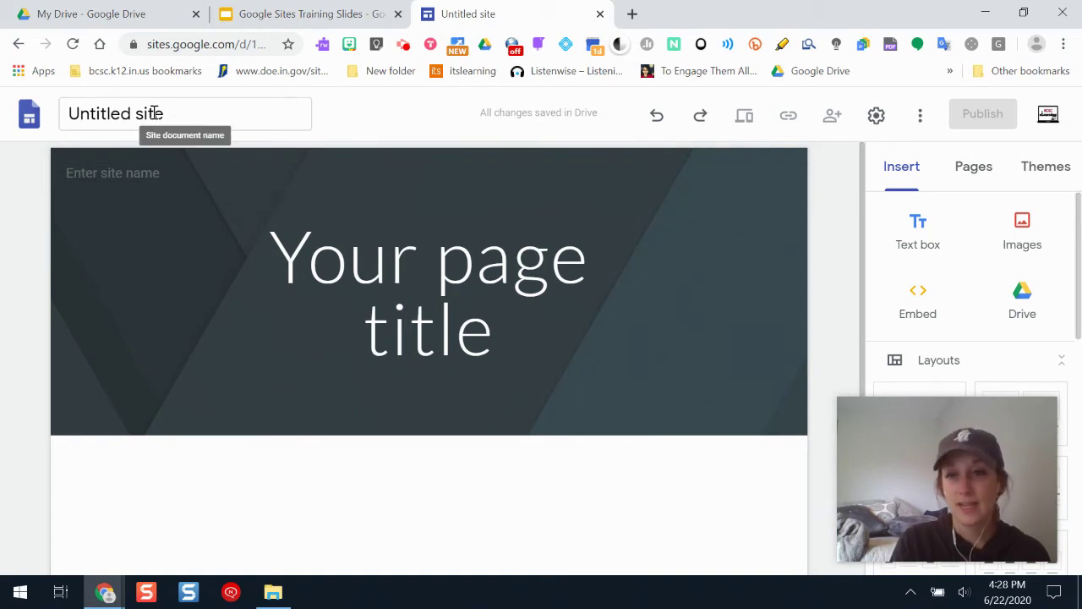
Name the untitled site document "Google Sites Training"
click(198, 121)
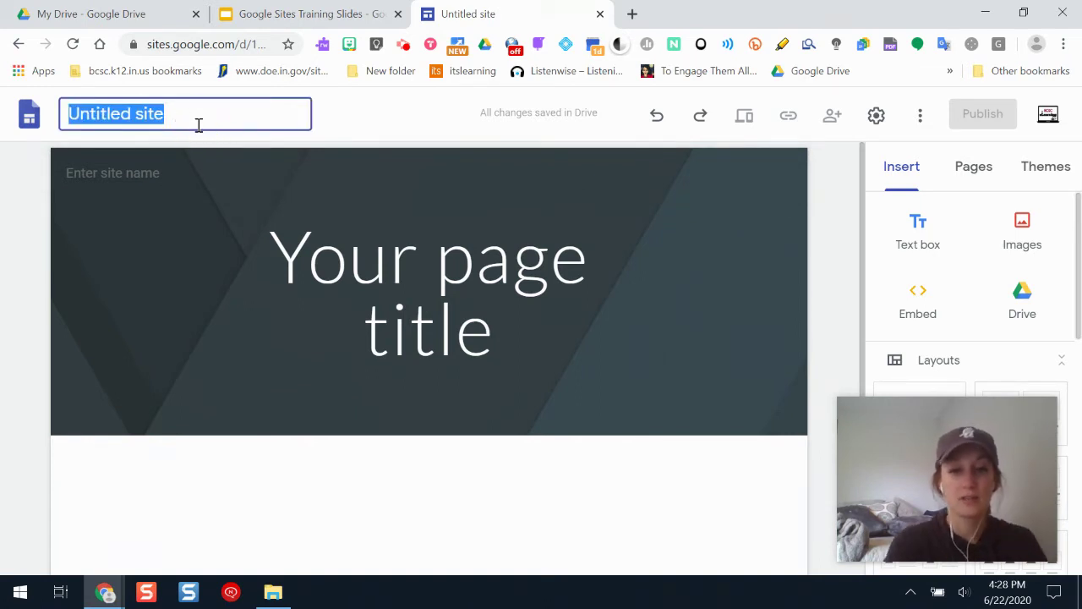
text(Google )
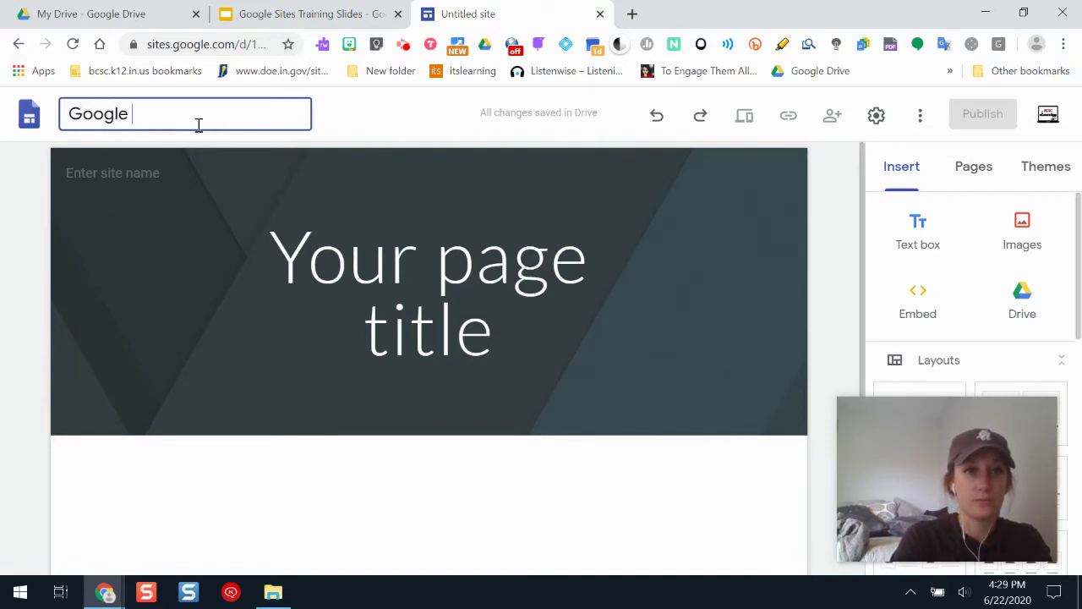
text(Sites Training)
key(Return)
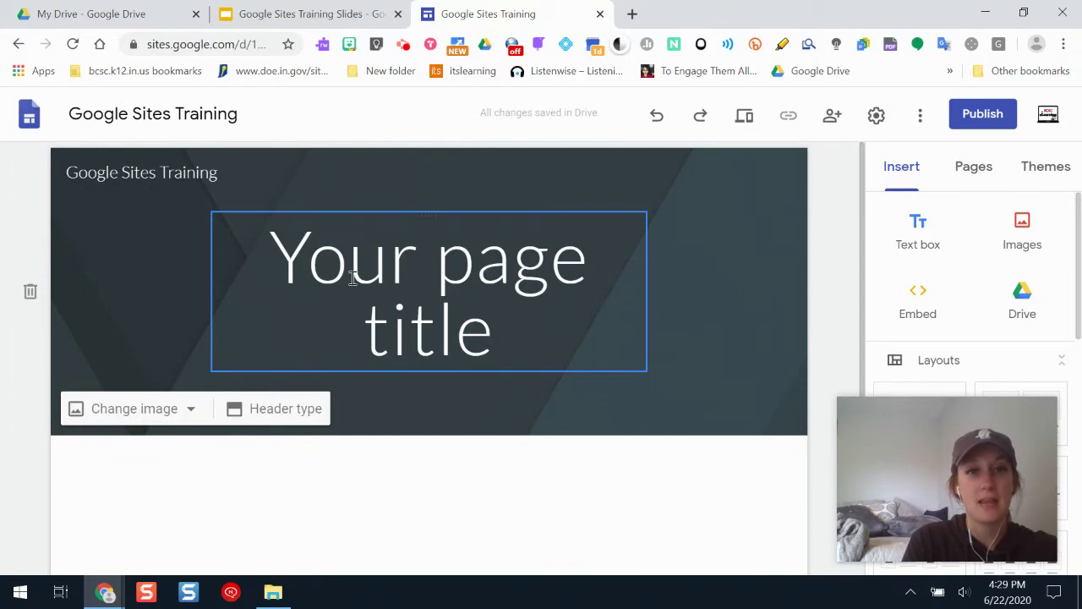
Replace the placeholder page title in the header with "Google Sites Training"
click(382, 277)
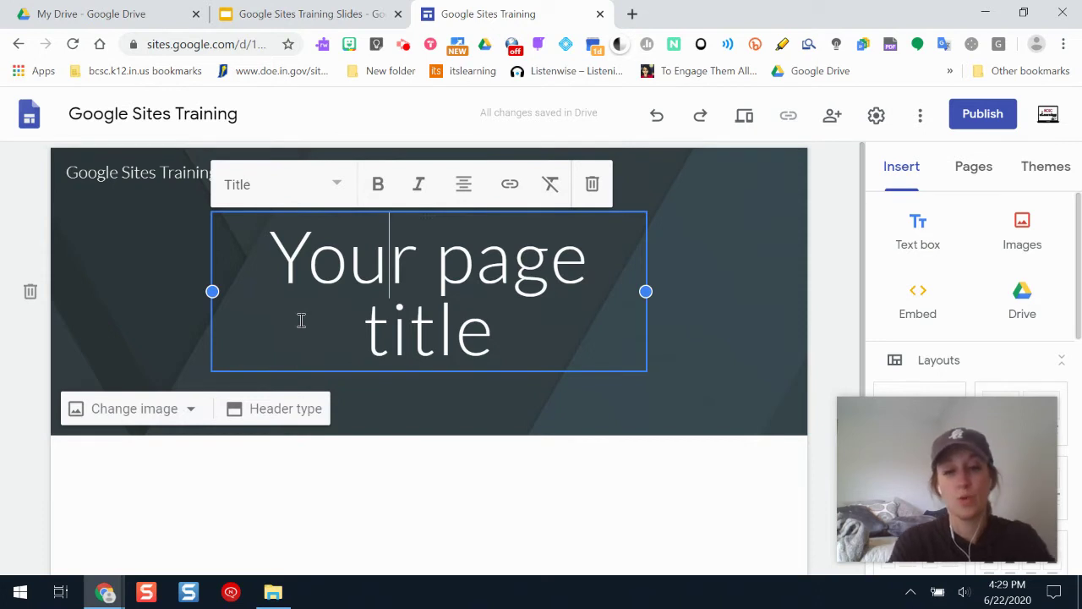
key(ctrl+a)
text(G)
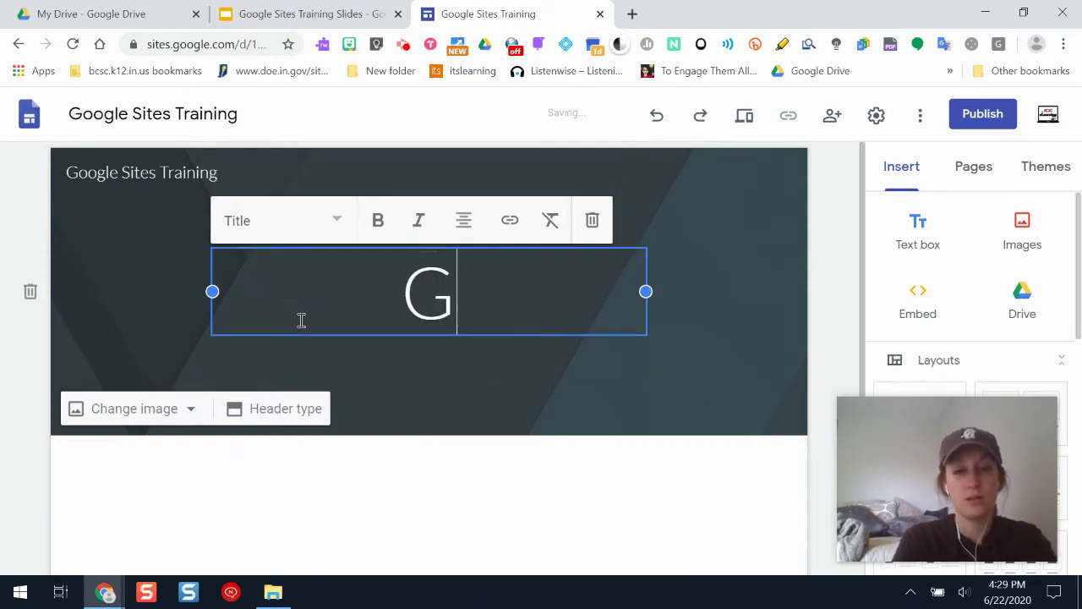
text(oogle Sites Training)
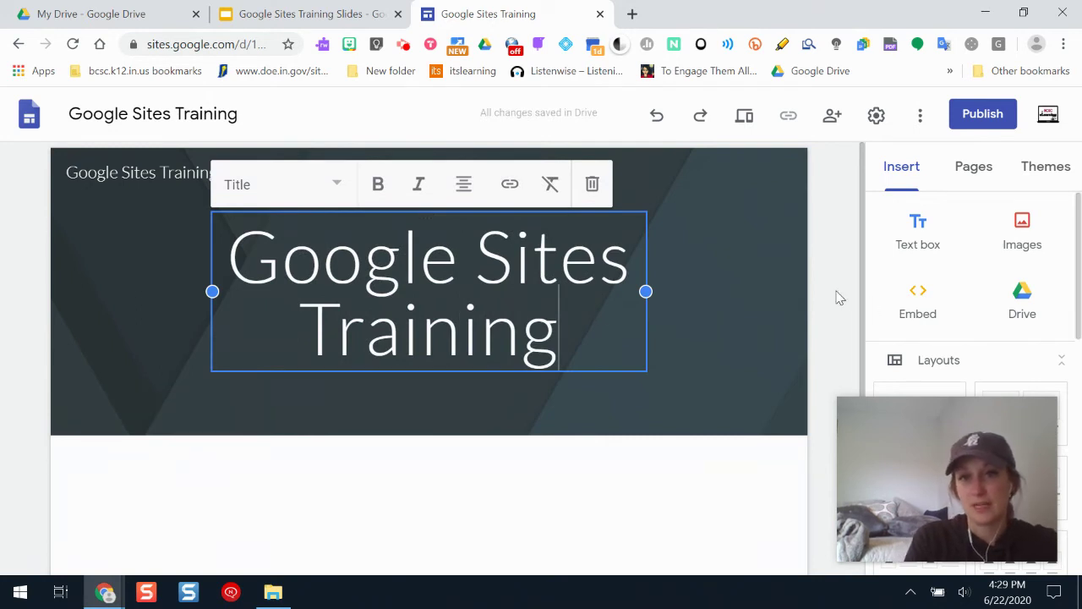
click(824, 297)
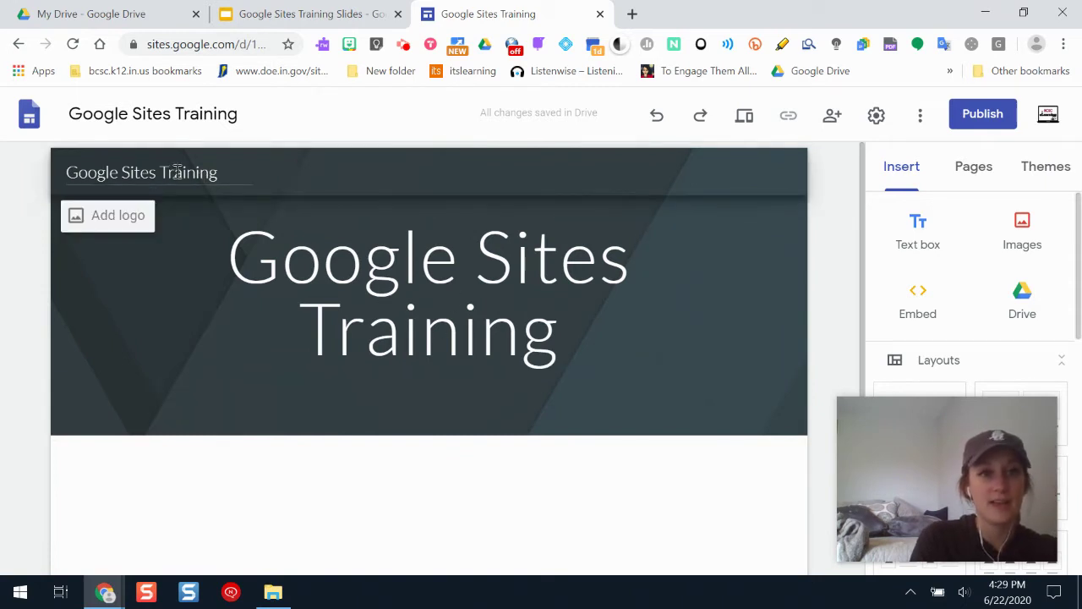
Make the whole page title in the header bold, keeping the Title text style
click(341, 262)
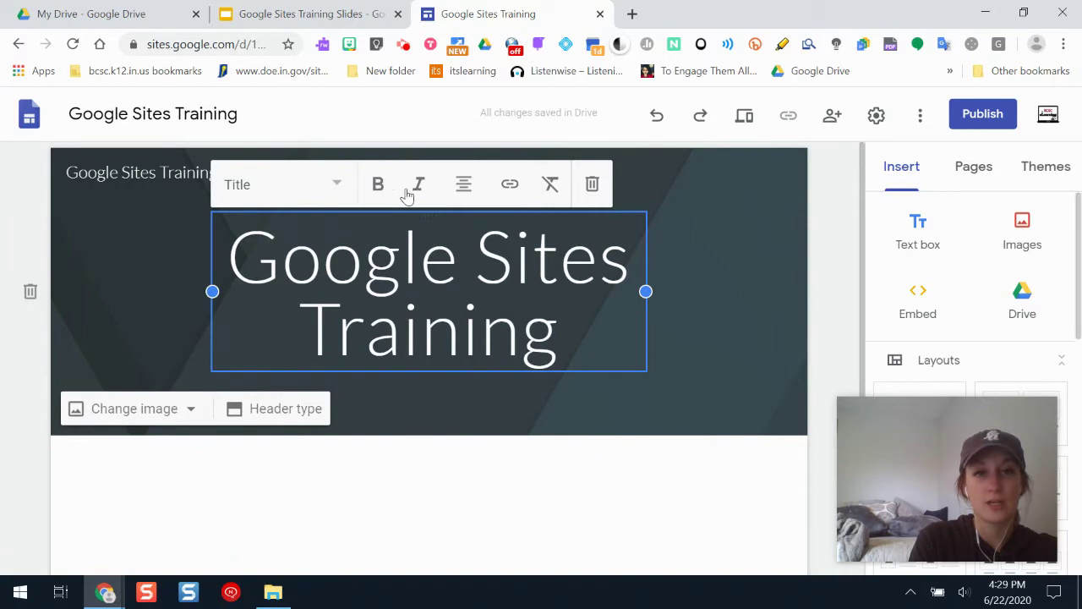
click(314, 188)
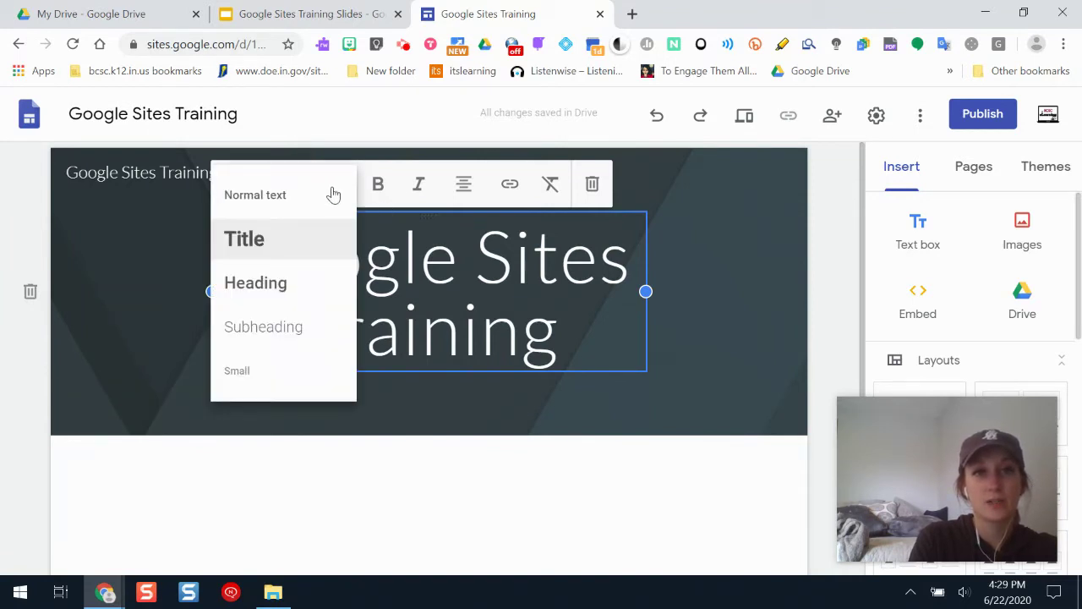
click(389, 195)
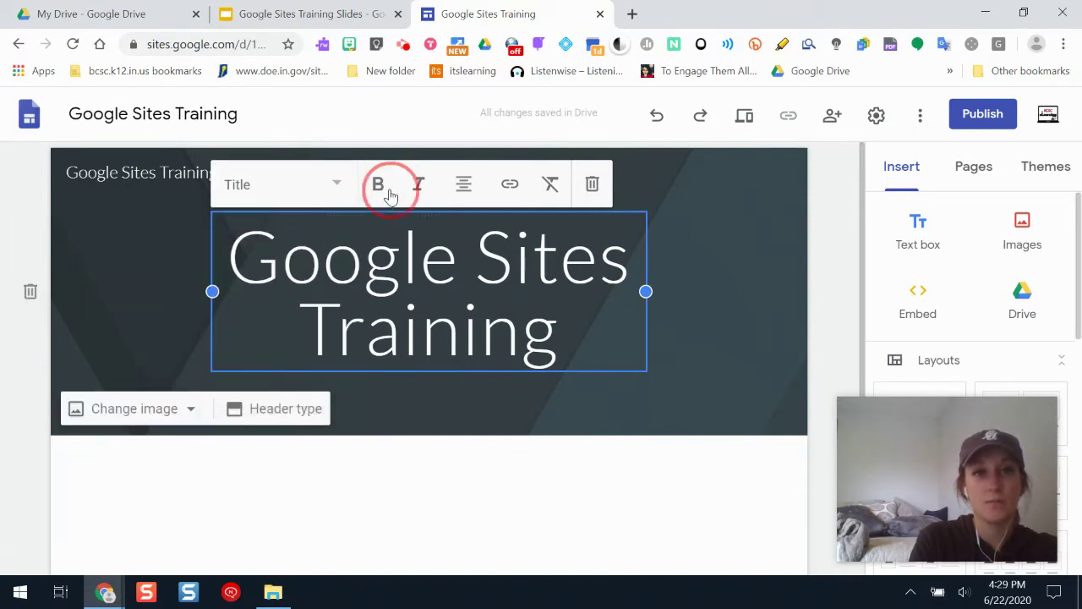
triple_click(473, 245)
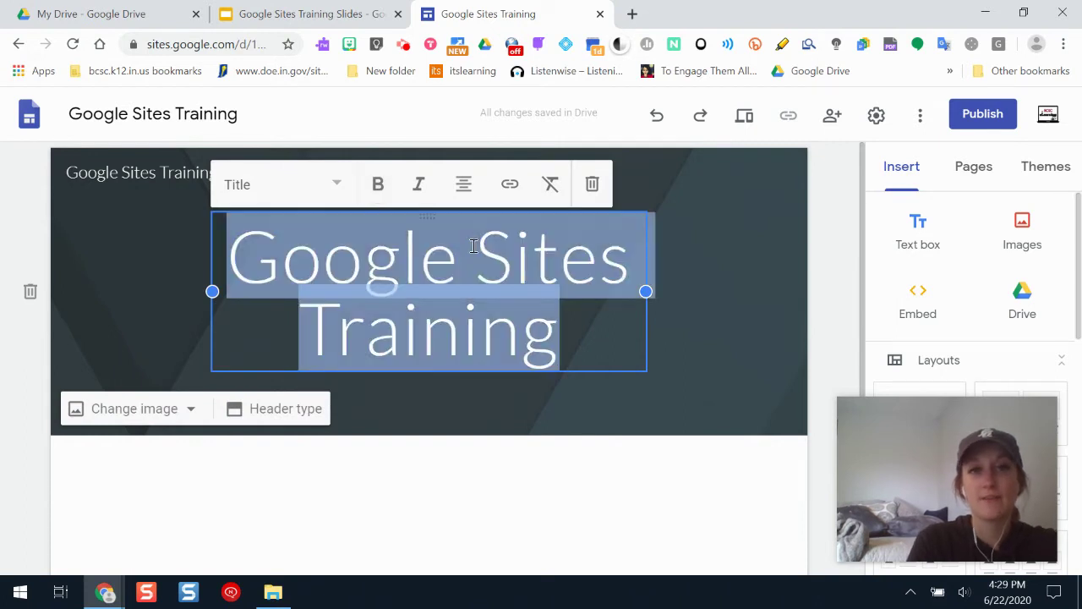
click(378, 191)
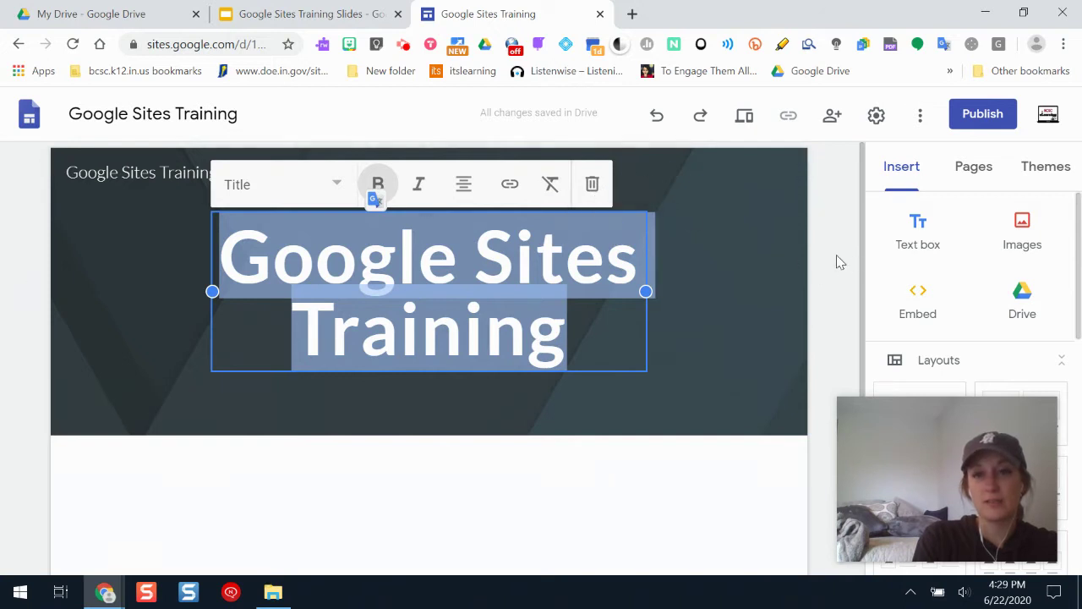
click(772, 233)
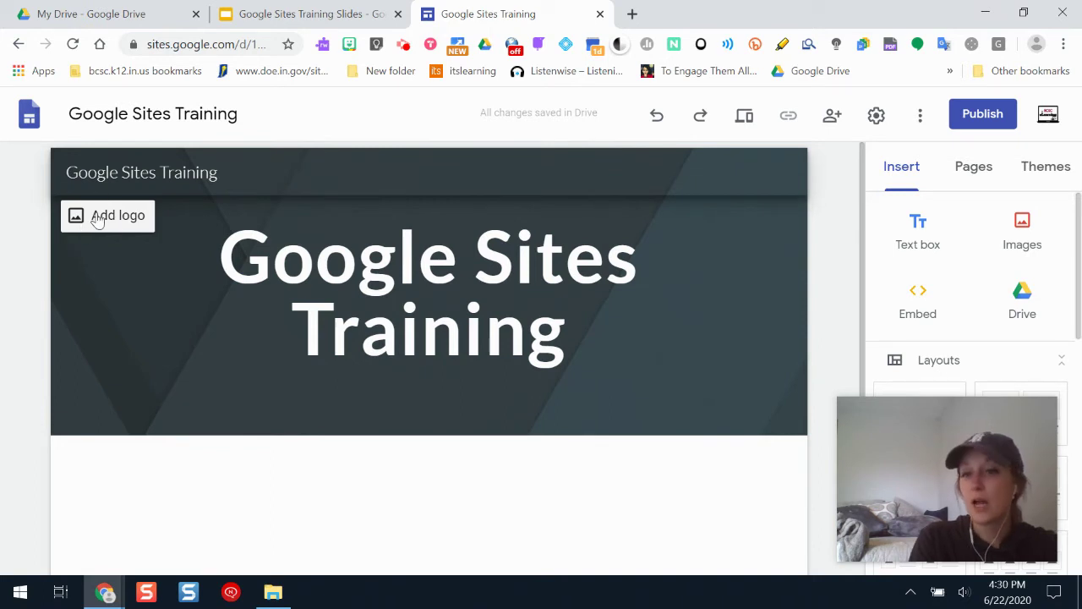
Add a site logo by searching Google images for "google sites" and inserting the Google Sites wordmark with the blue icon
click(98, 218)
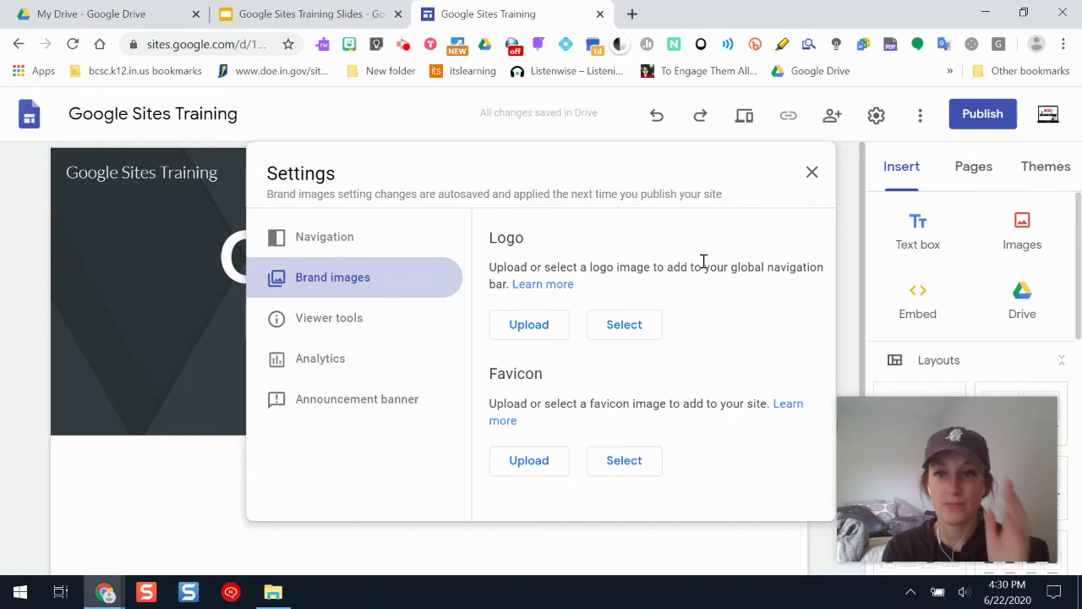
click(529, 329)
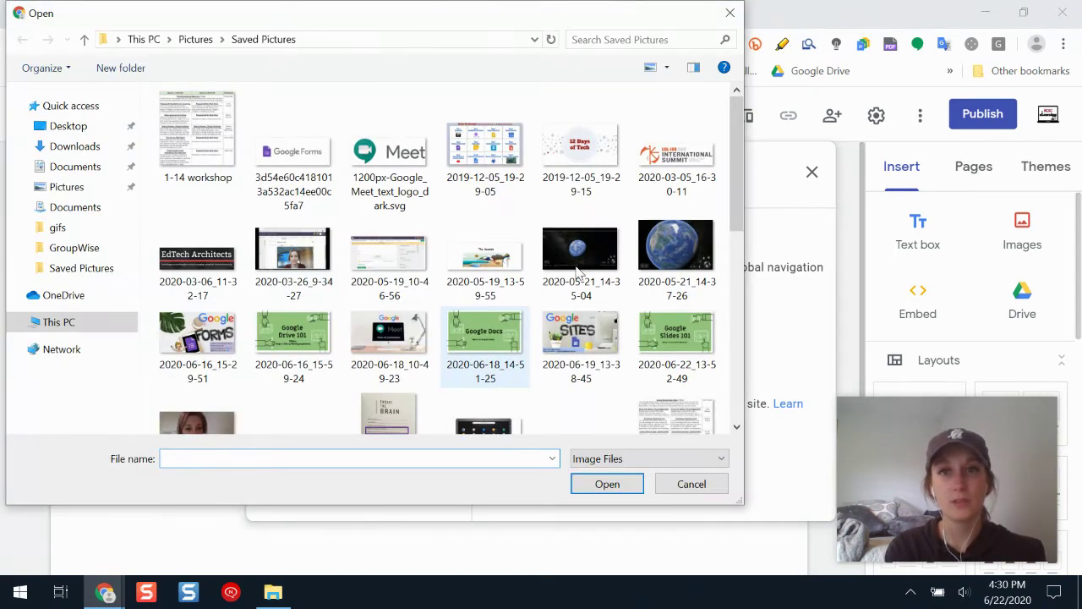
click(730, 13)
click(641, 333)
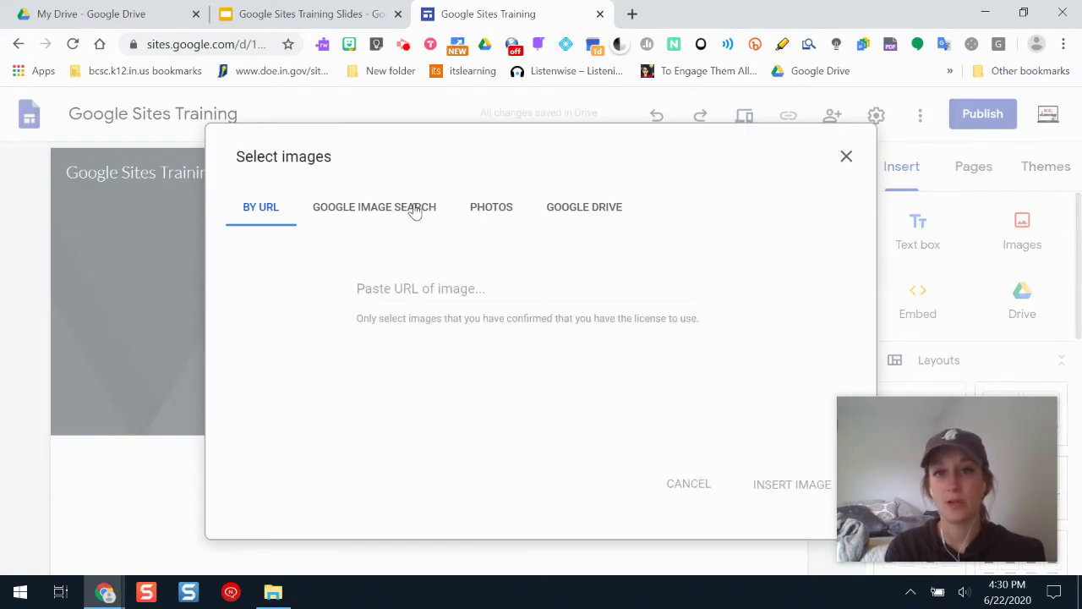
click(415, 211)
text(google sites)
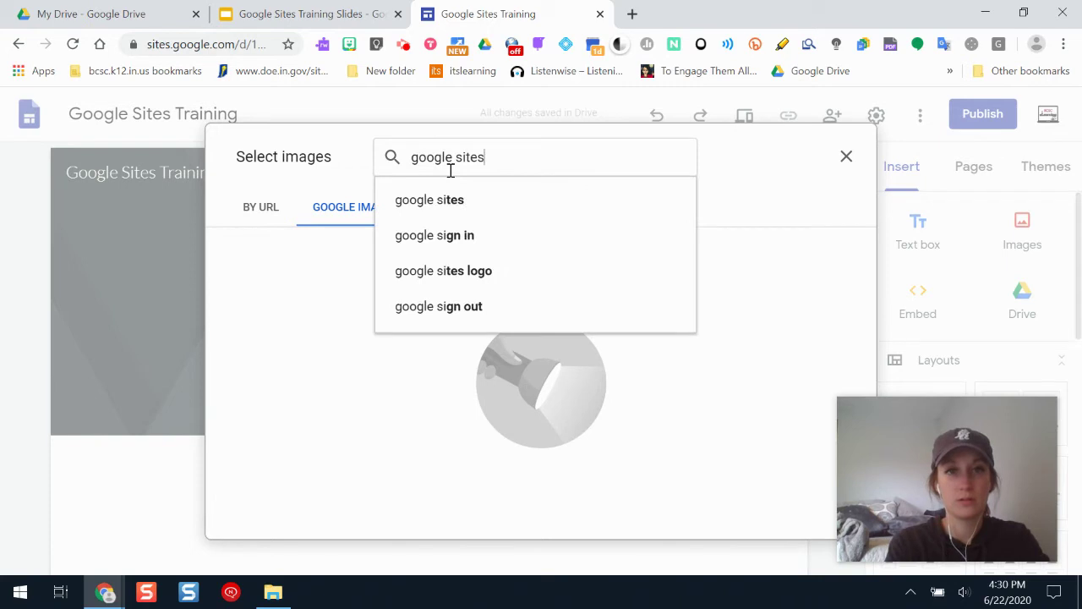
key(Return)
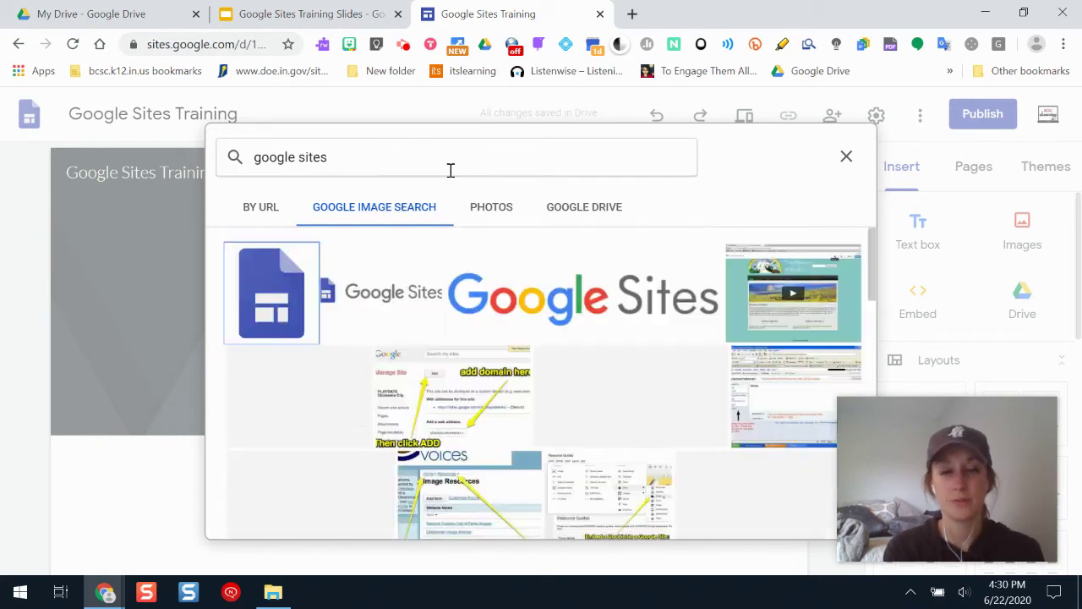
click(388, 303)
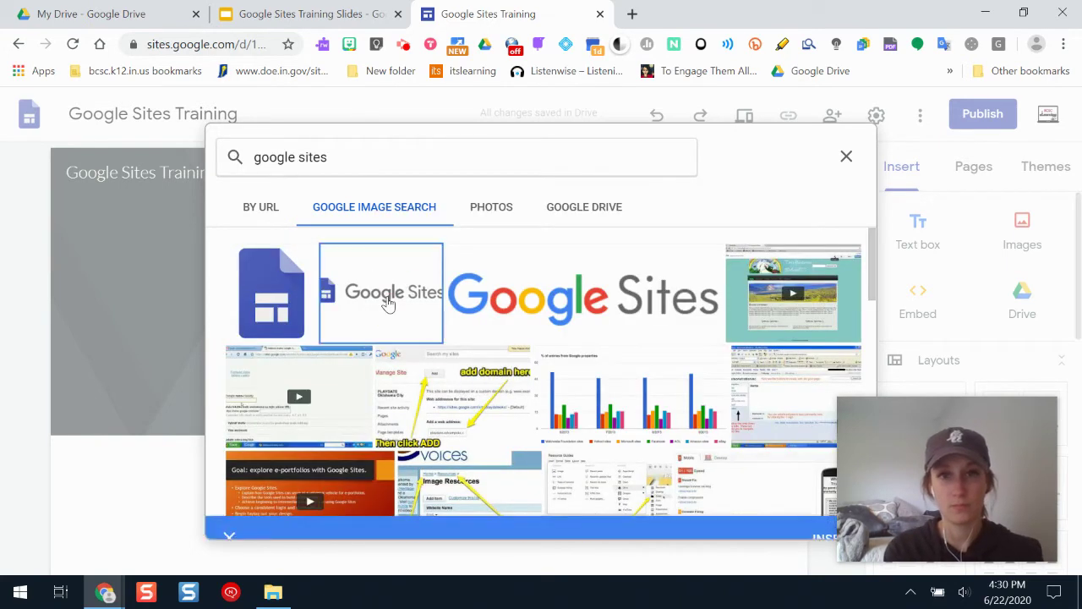
click(820, 519)
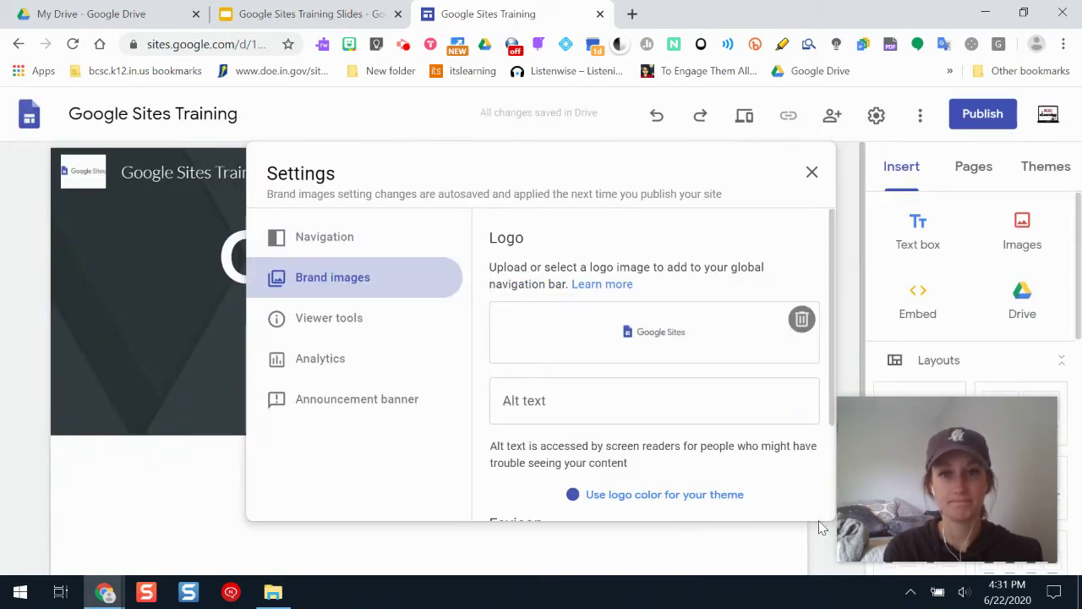
Remove the current site logo and upload the Google-sites-logo image from the Pictures folder in its place
click(801, 319)
click(541, 321)
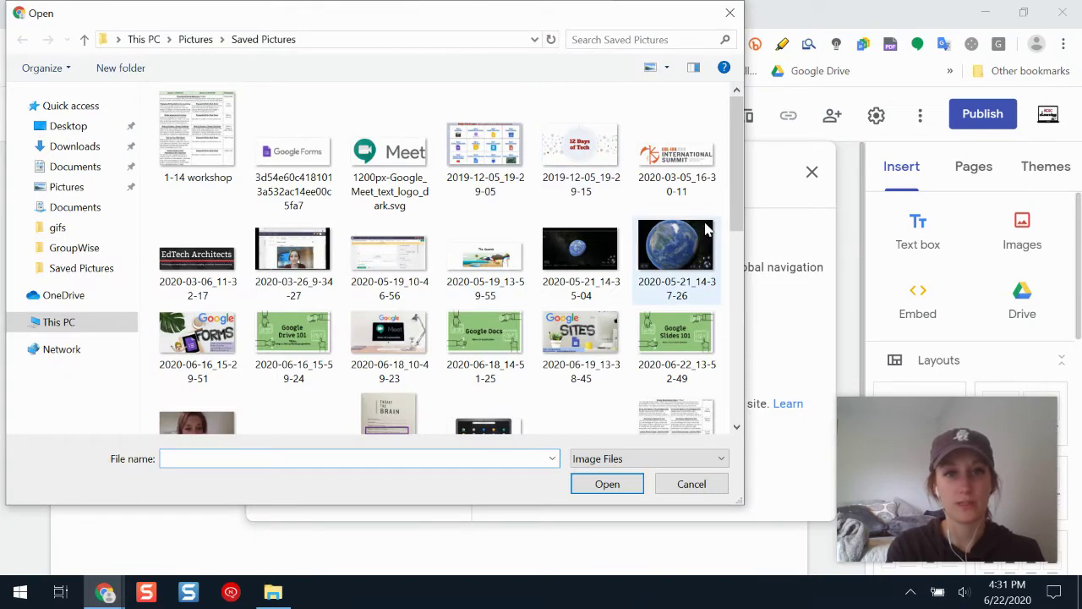
drag(736, 169, 811, 123)
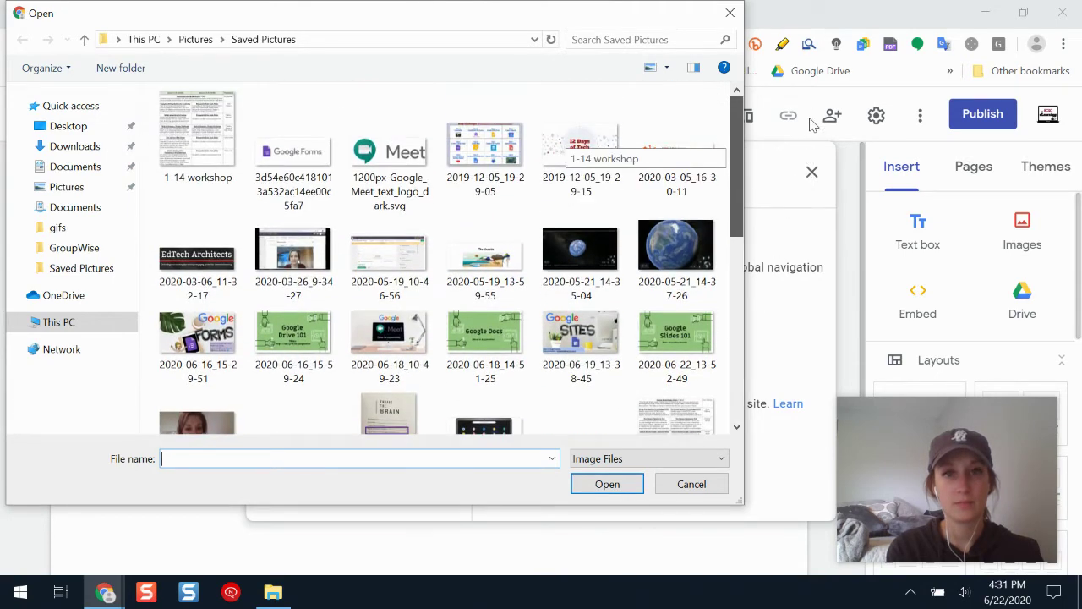
click(81, 187)
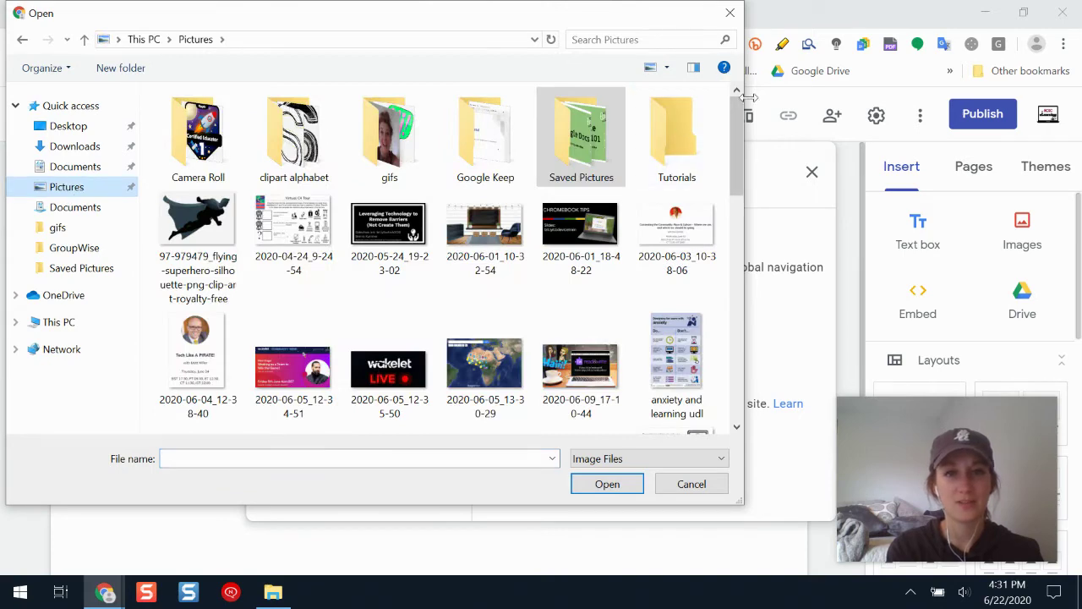
drag(737, 112, 756, 267)
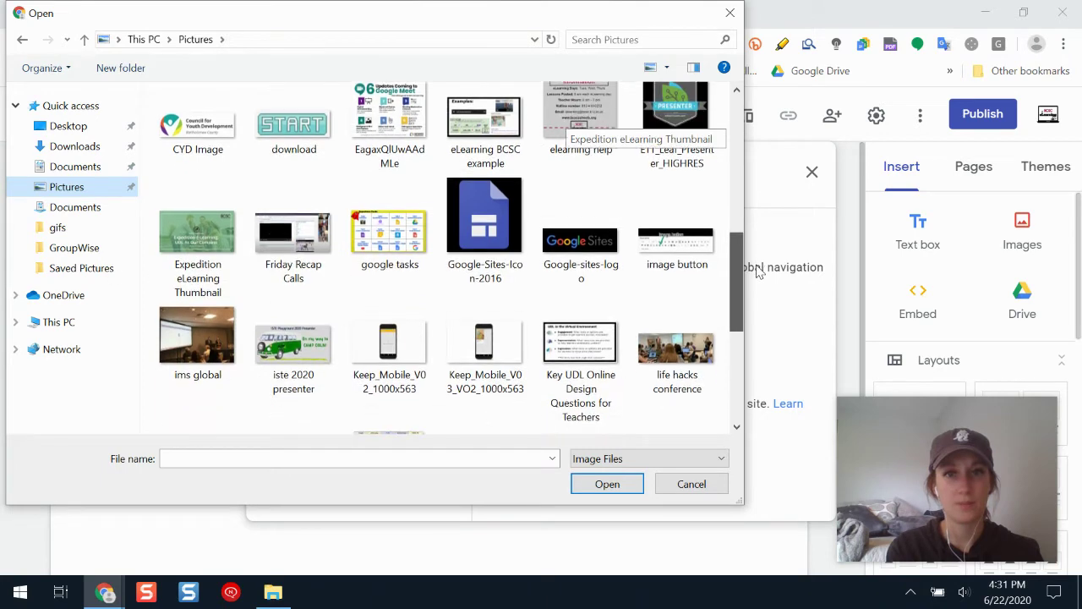
click(614, 238)
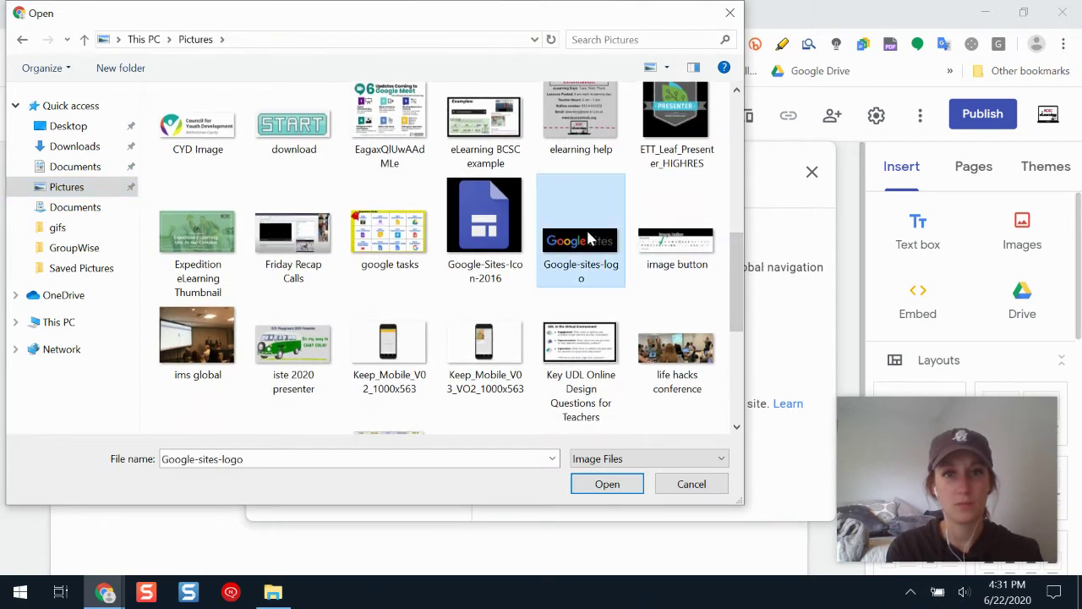
click(607, 484)
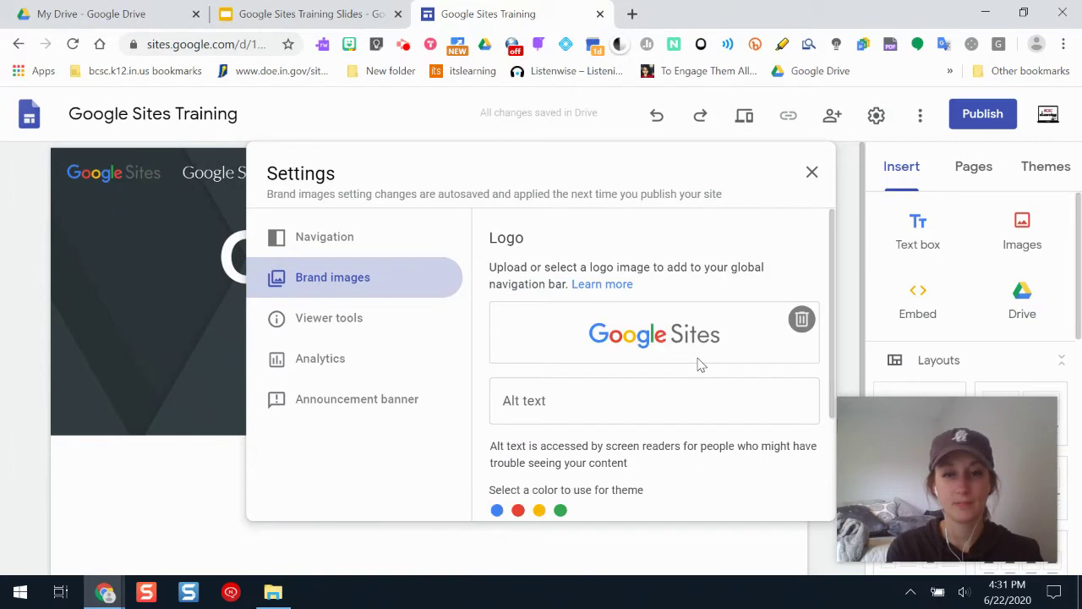
Apply the green colour suggested from the logo to the site theme and close the settings
drag(834, 315, 776, 370)
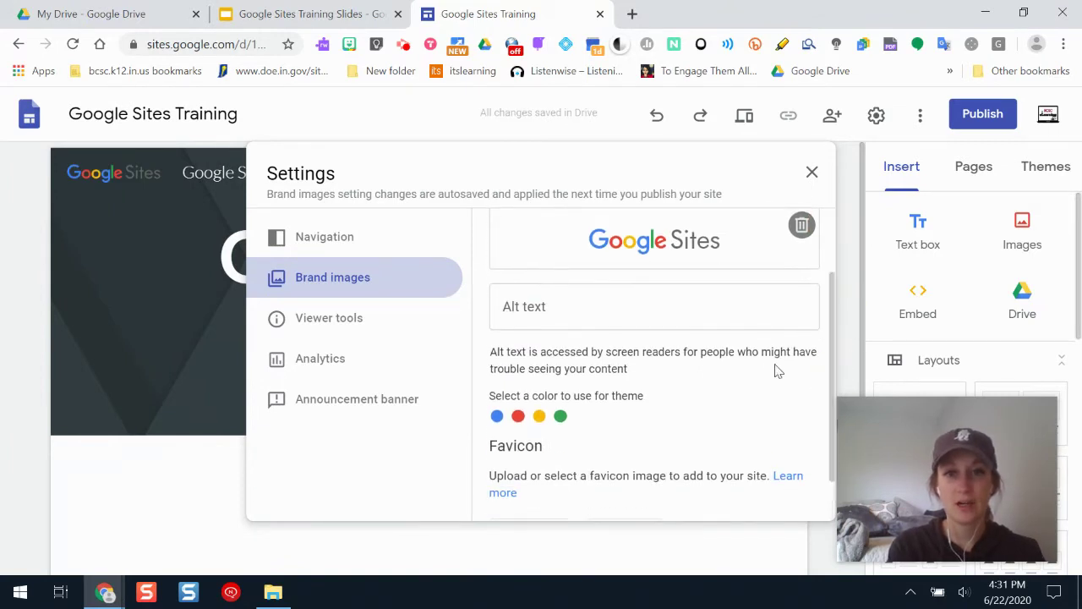
click(560, 417)
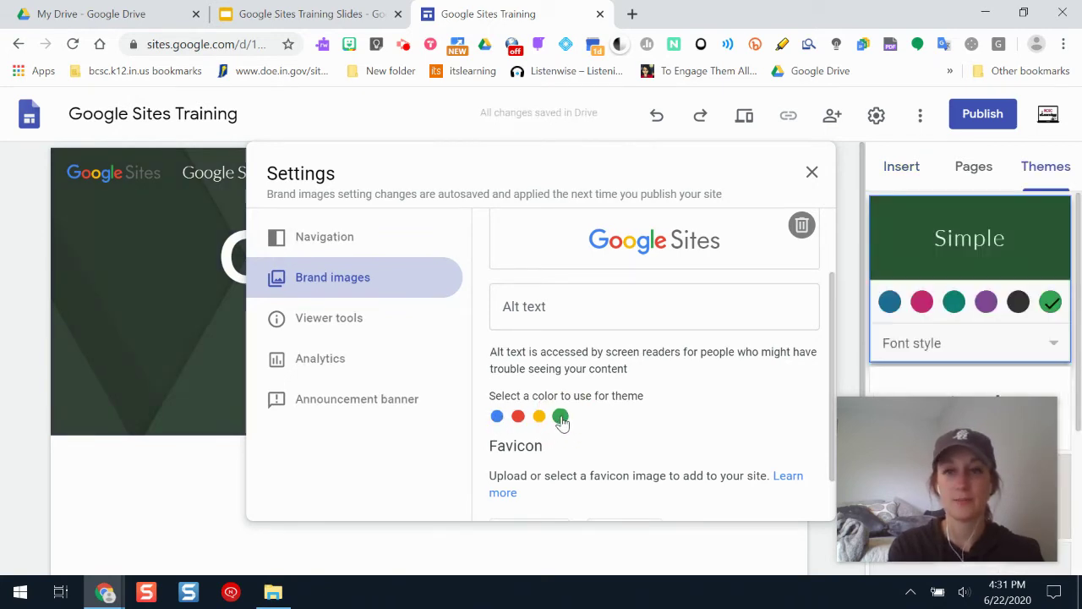
drag(961, 439, 798, 24)
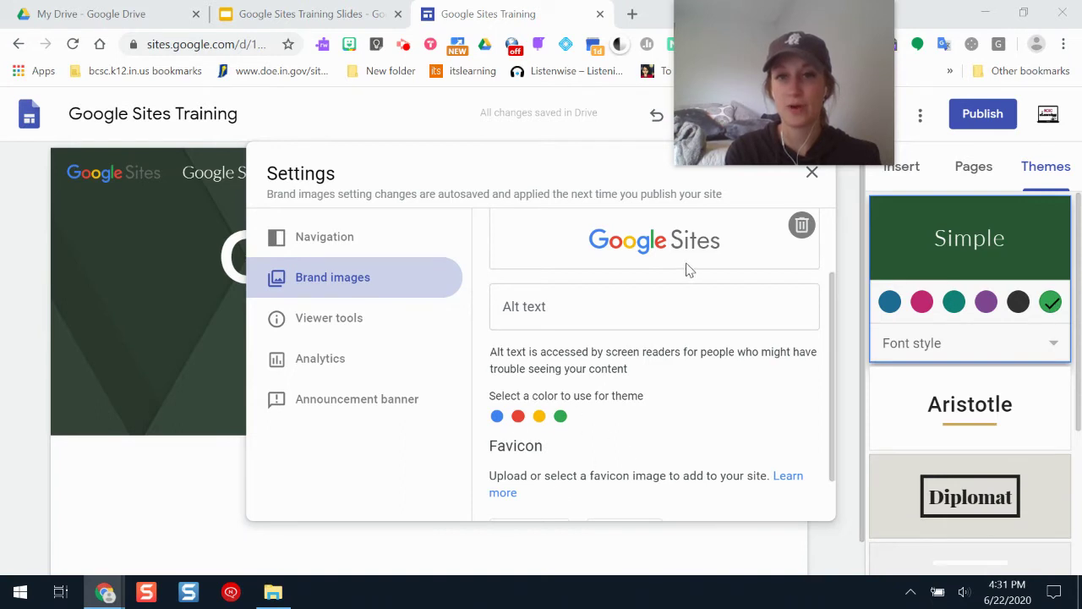
click(837, 449)
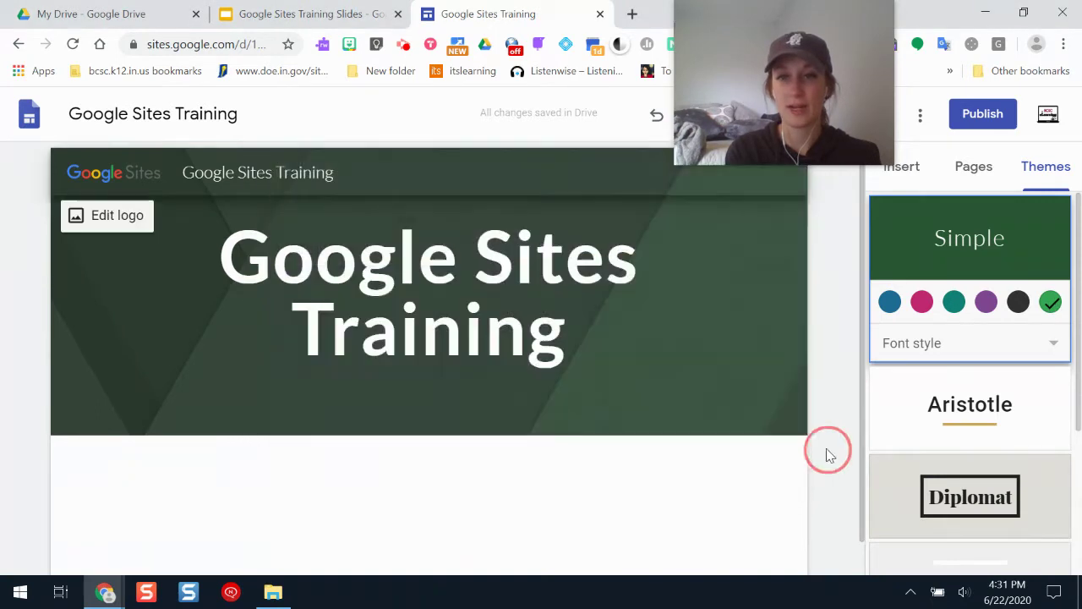
Upload the Google-sites-logo image from the Pictures folder as the site's favicon in the brand images settings
click(116, 222)
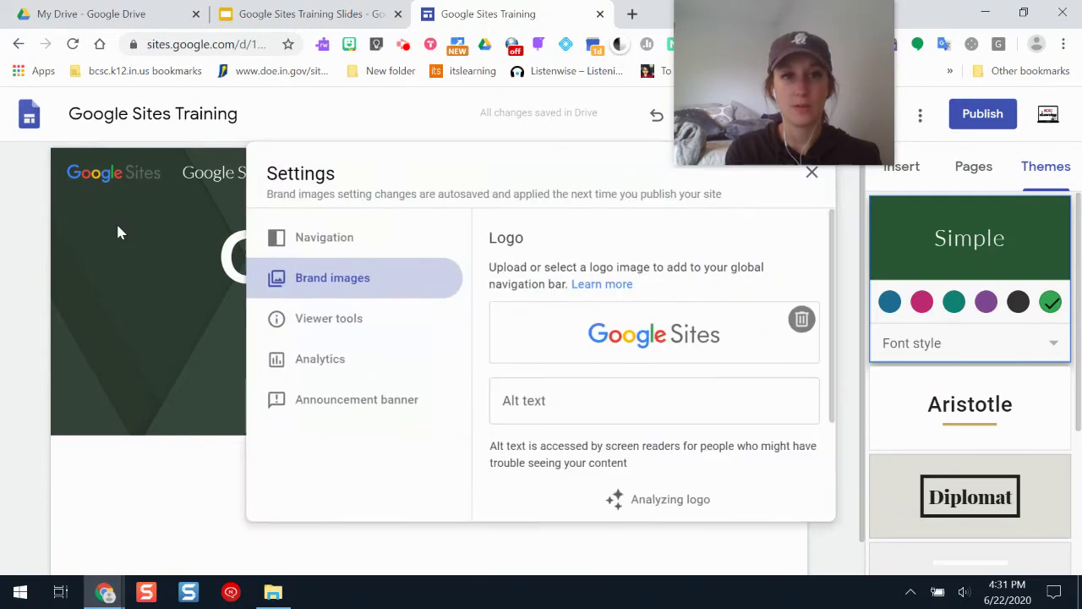
scroll(833, 309, down, 2)
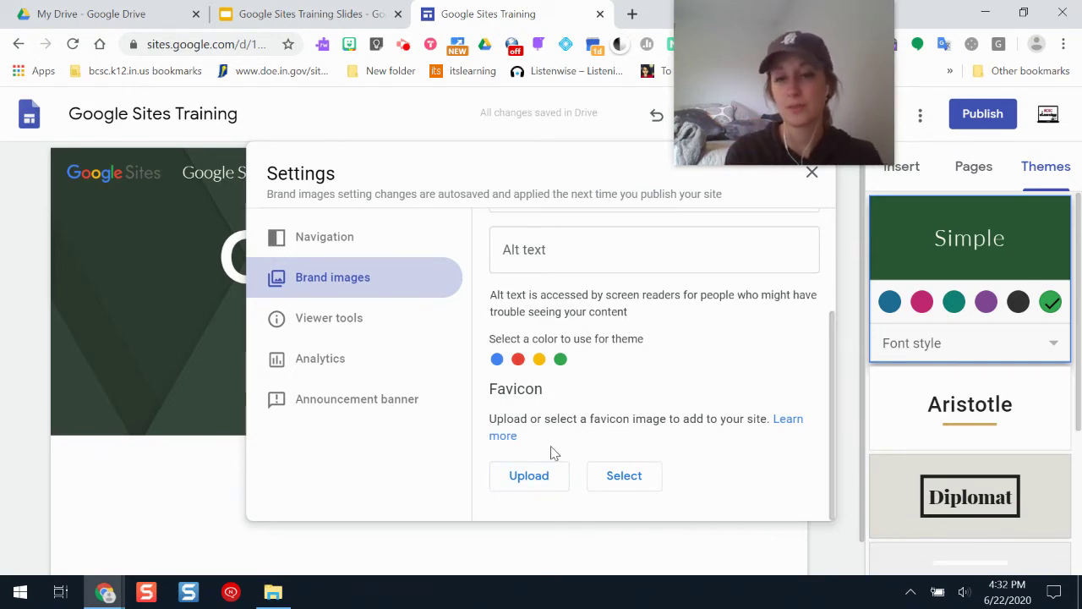
click(530, 476)
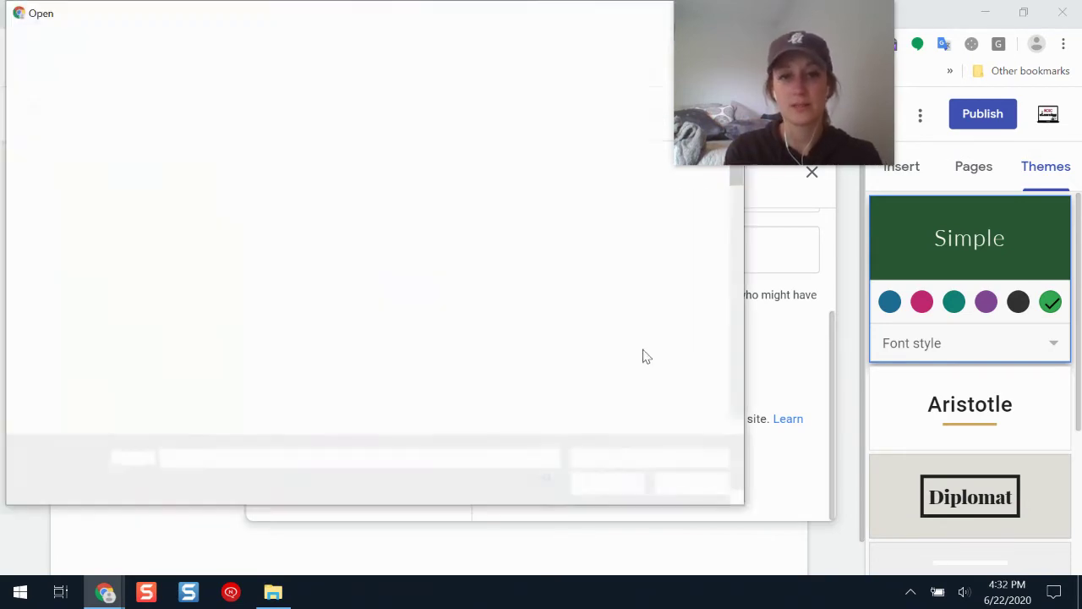
click(736, 427)
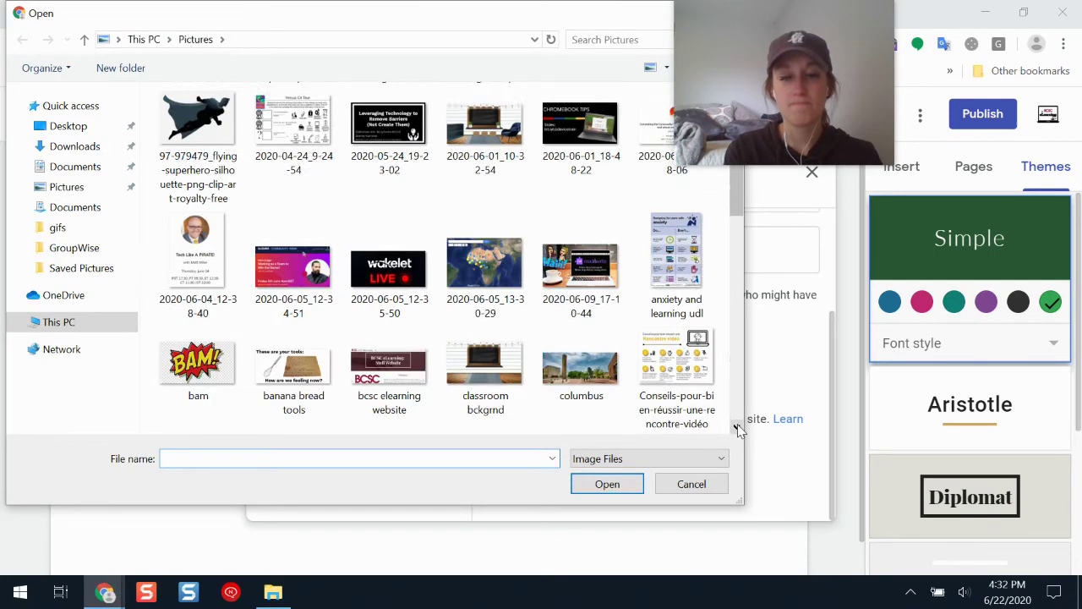
click(736, 427)
click(580, 245)
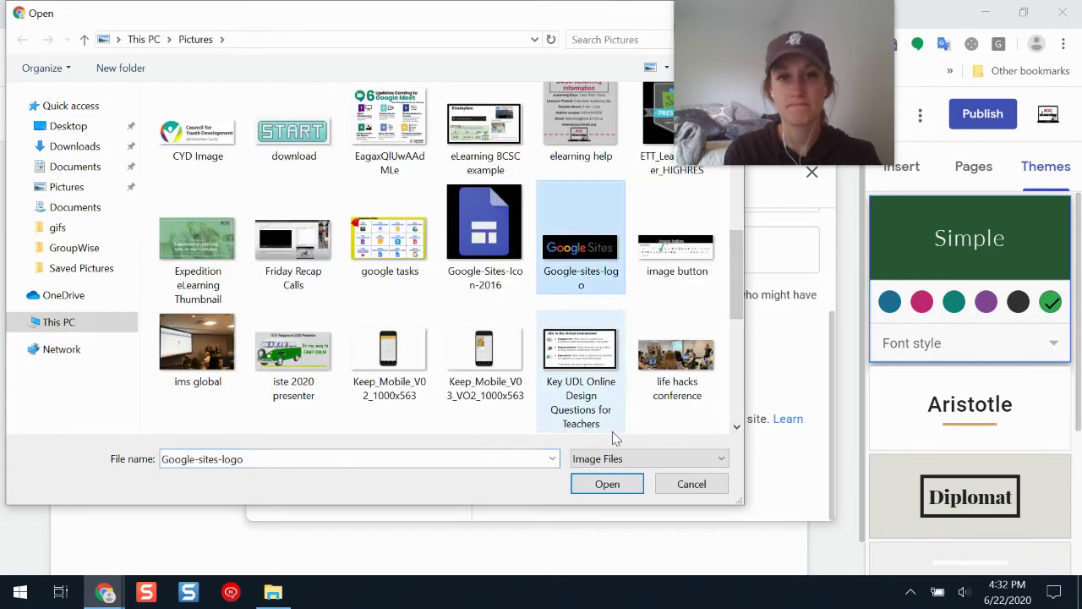
click(607, 482)
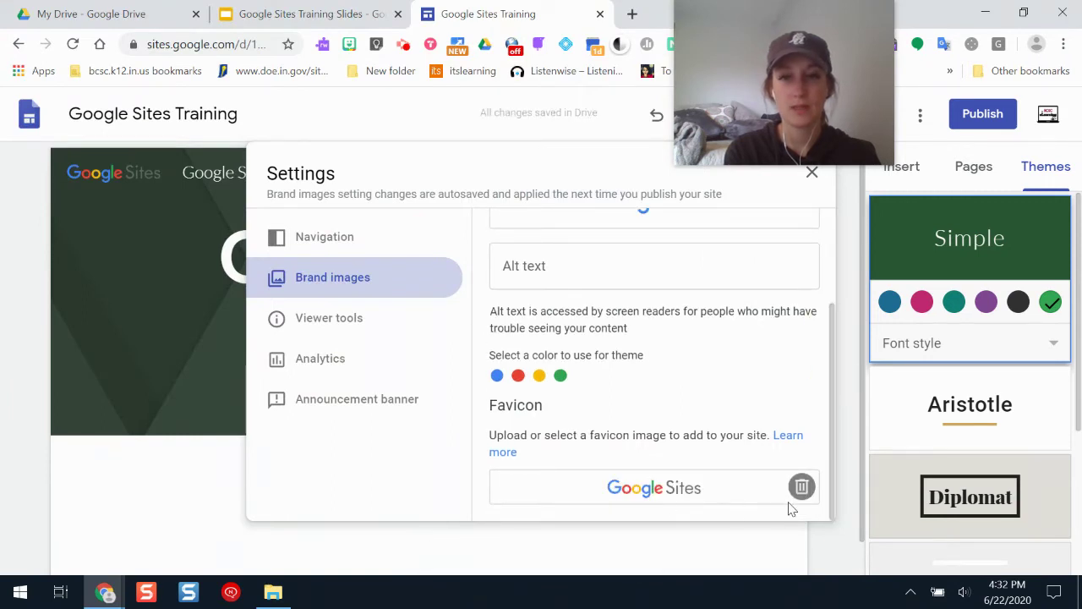
Look up the favicon explanation in Sites Help and return to the site editor
click(795, 434)
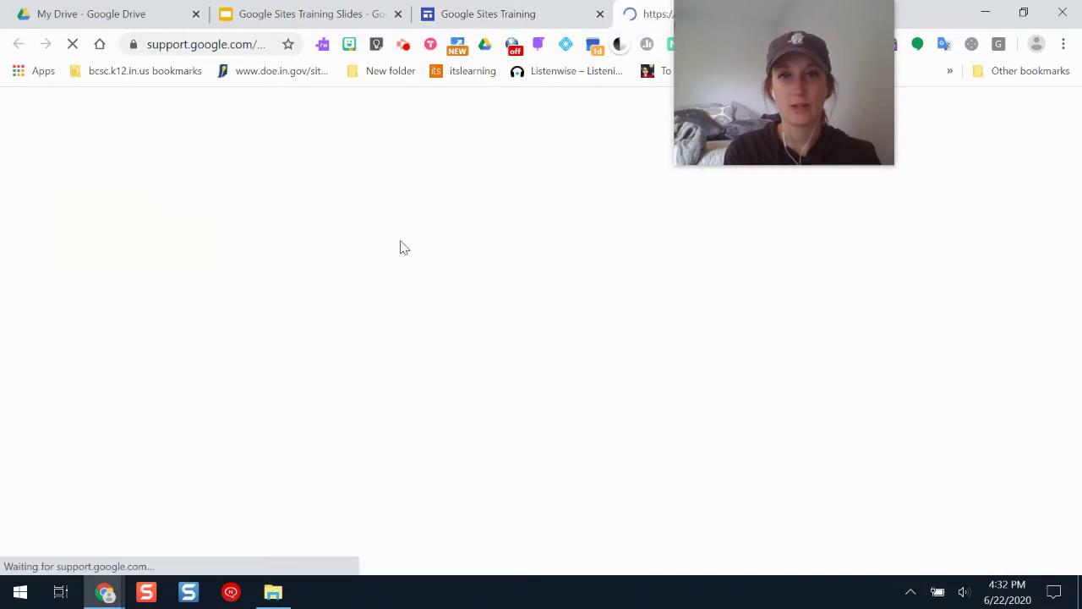
drag(790, 48, 976, 96)
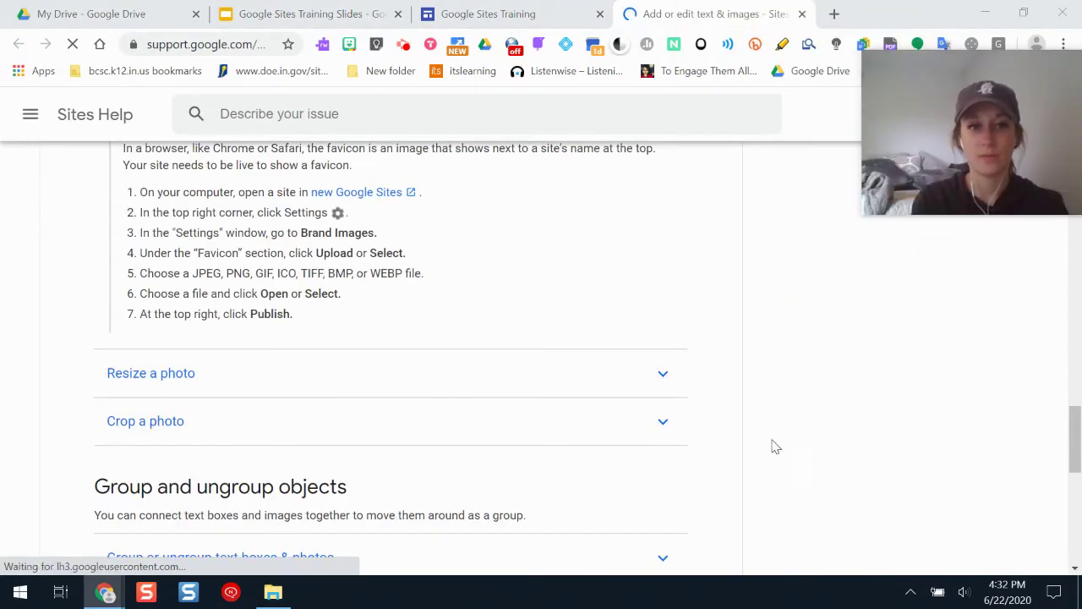
click(461, 15)
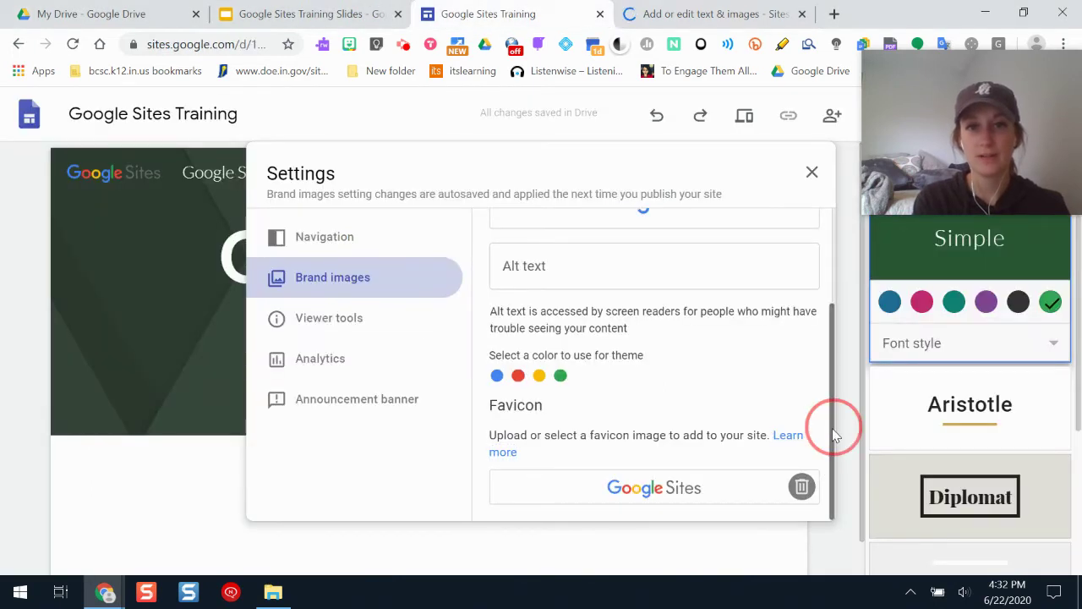
Give the logo the alt text "Google logo in colorful font plus the word "sites" in gray" and close the settings
scroll(833, 431, up, 3)
click(538, 378)
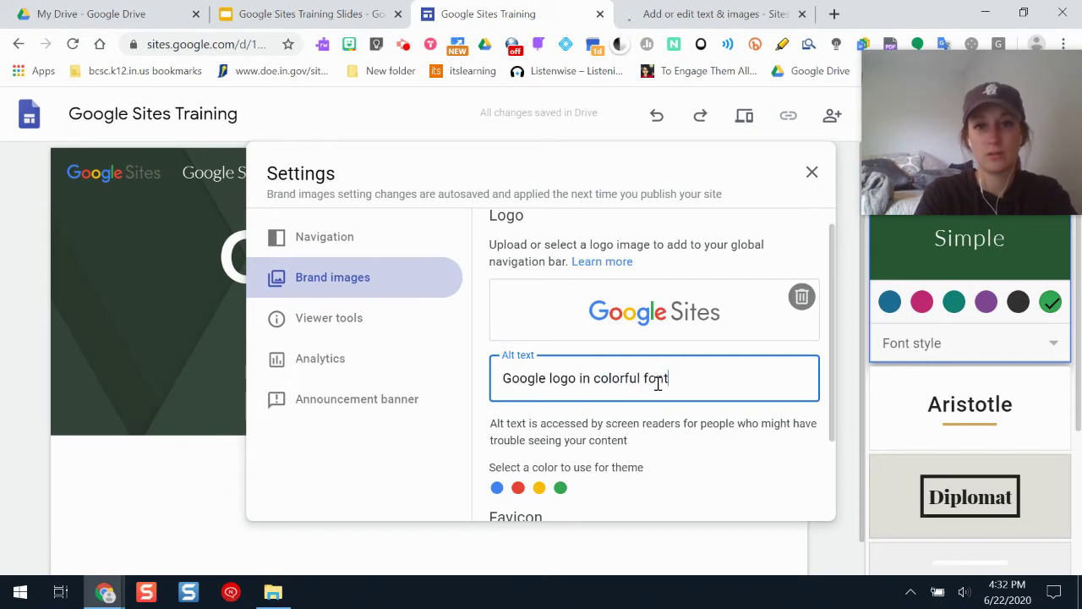
text(plus the word "sites" in gray)
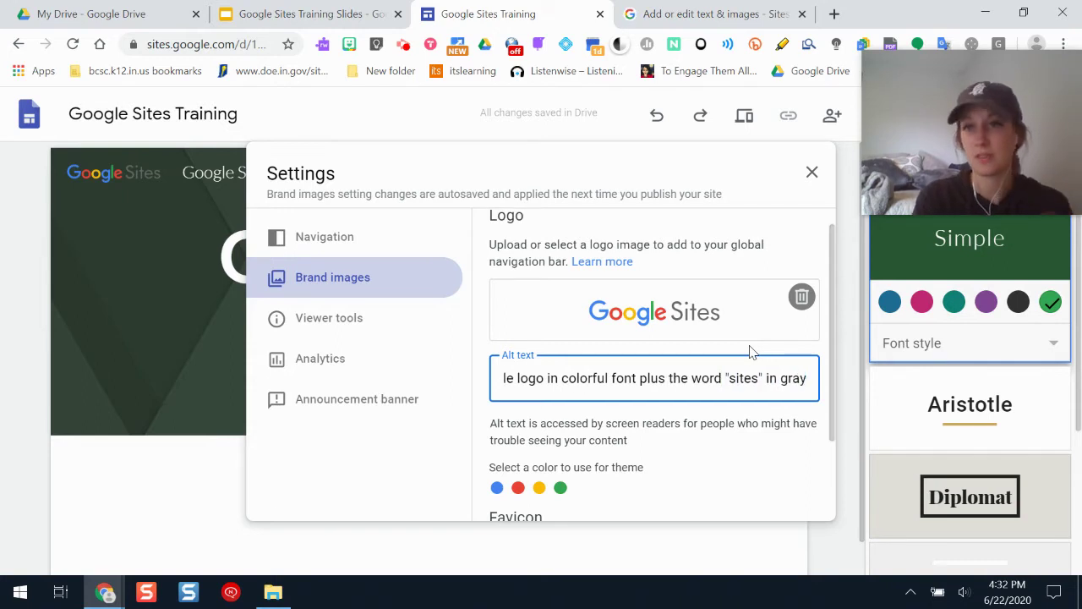
click(834, 362)
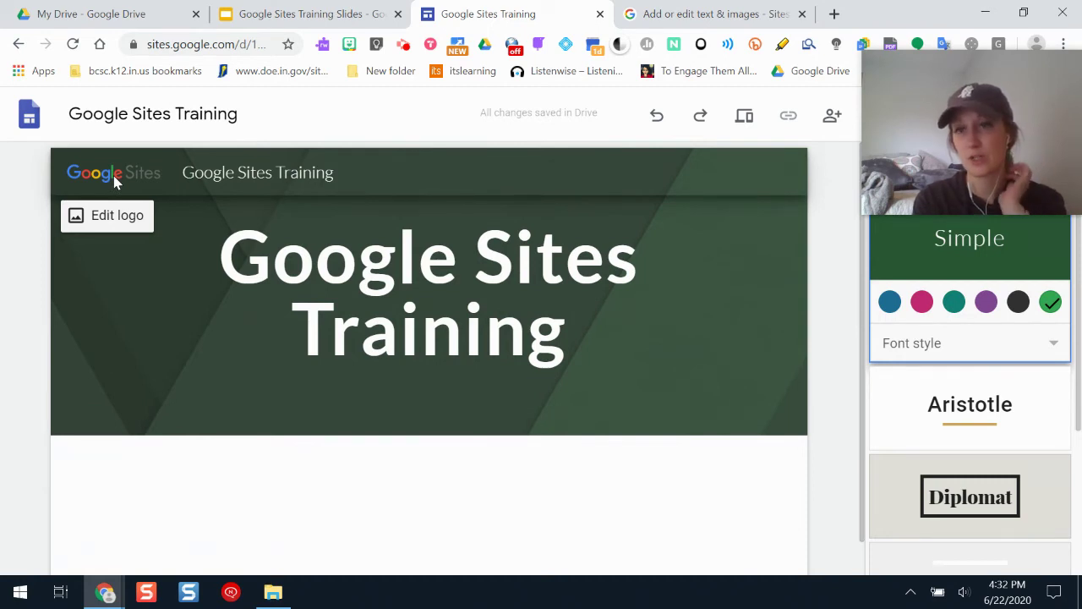
Display the elements and layouts that can be inserted into the page instead of the themes
mouse_move(1011, 129)
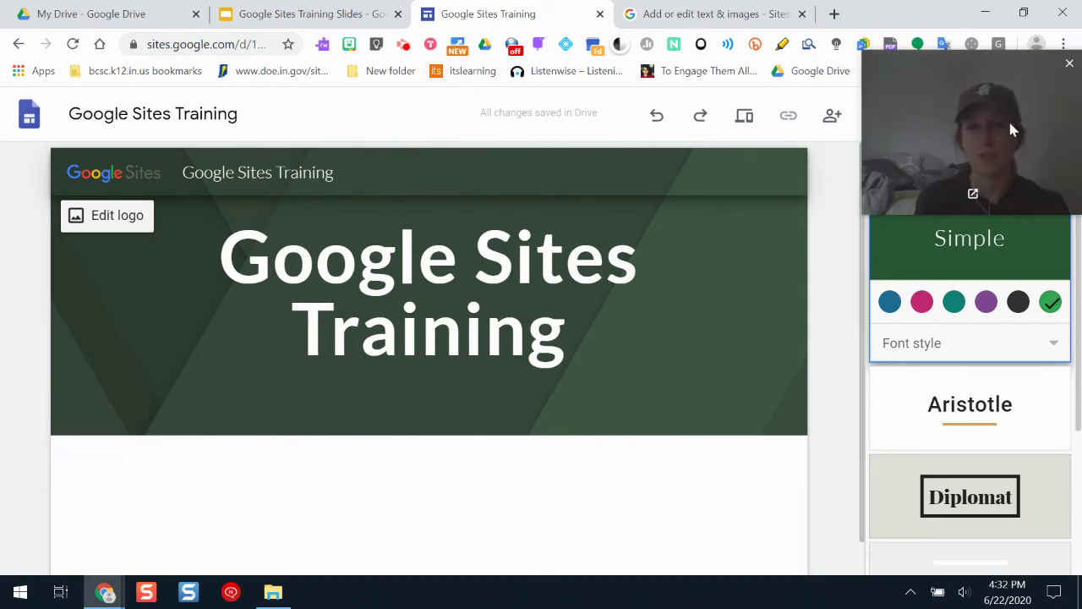
drag(1014, 123, 798, 115)
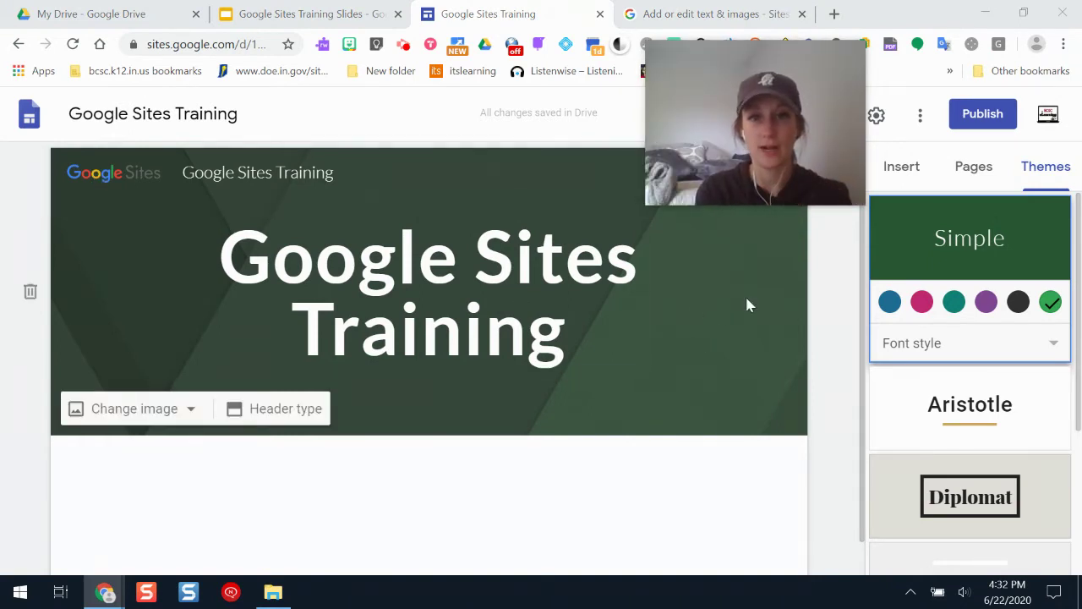
click(904, 169)
drag(772, 74, 151, 370)
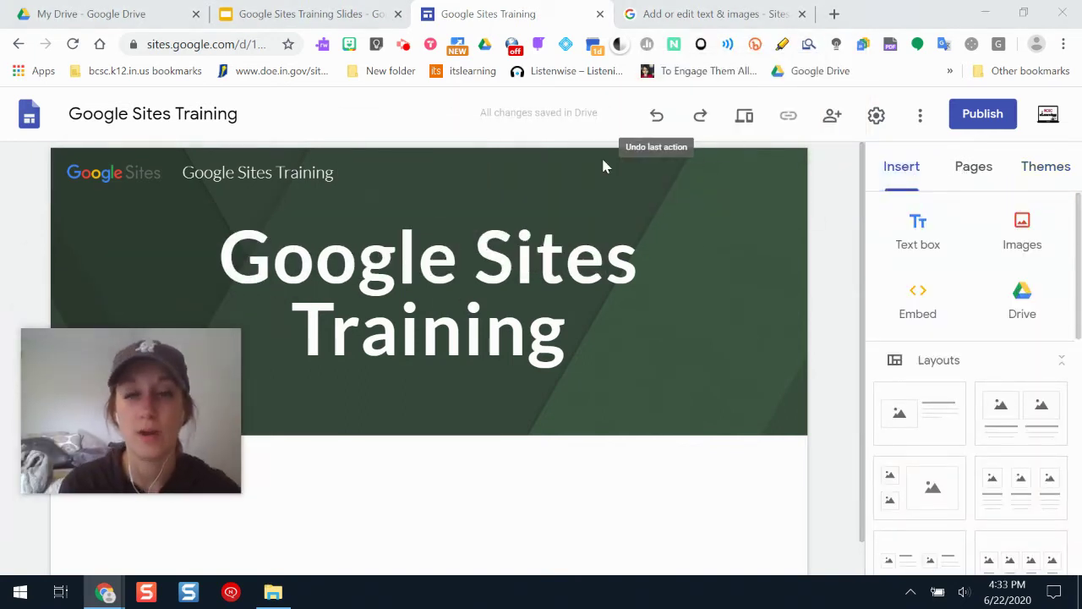
drag(172, 372, 1011, 408)
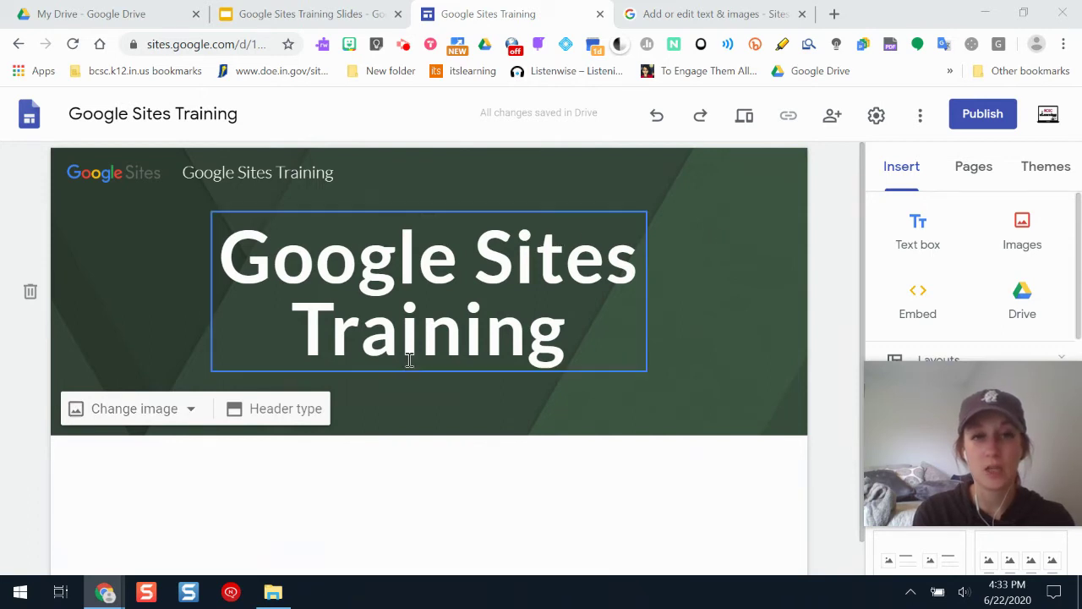
Change the header background to the plain green patterned image from the gallery
click(189, 410)
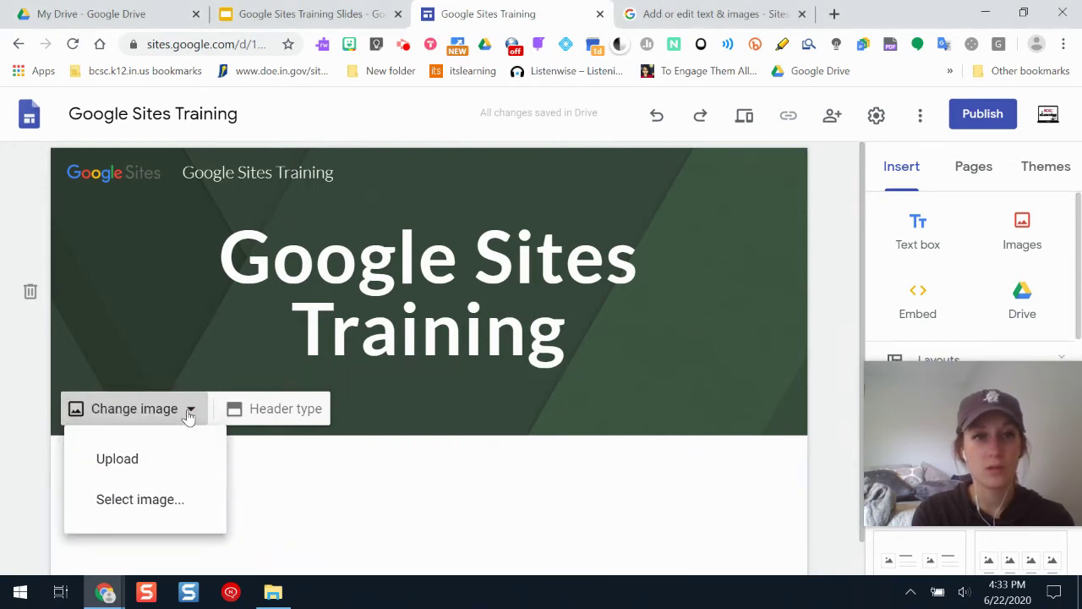
click(144, 500)
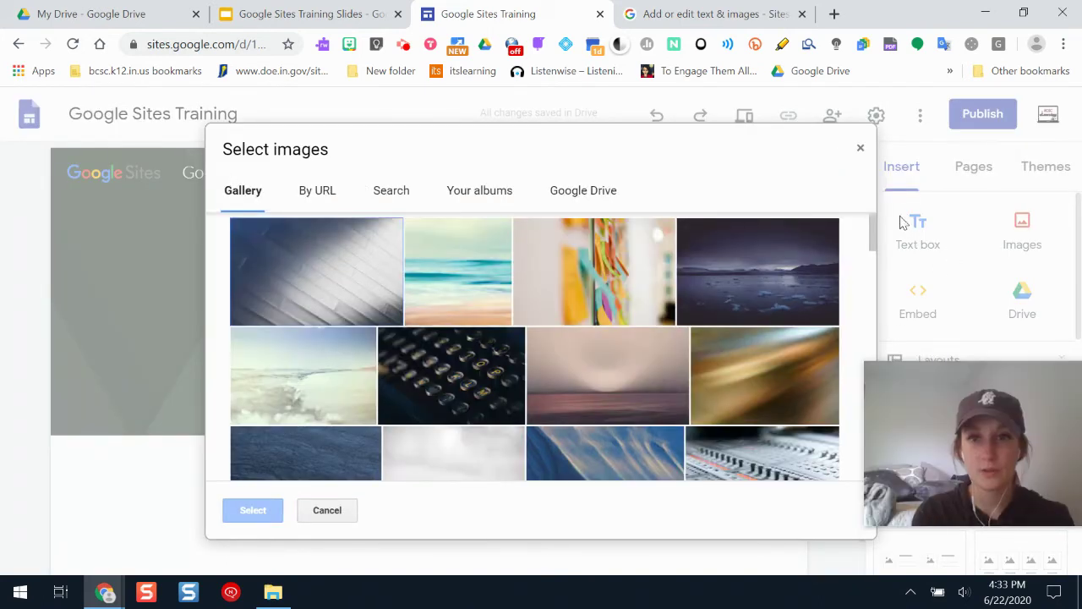
drag(870, 228, 882, 351)
click(380, 346)
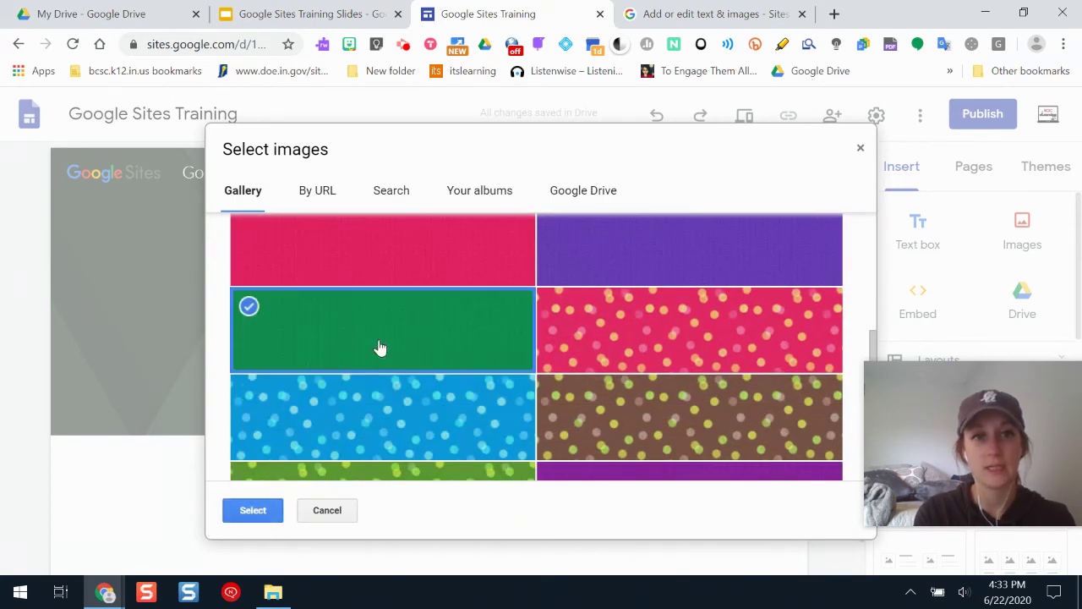
click(253, 513)
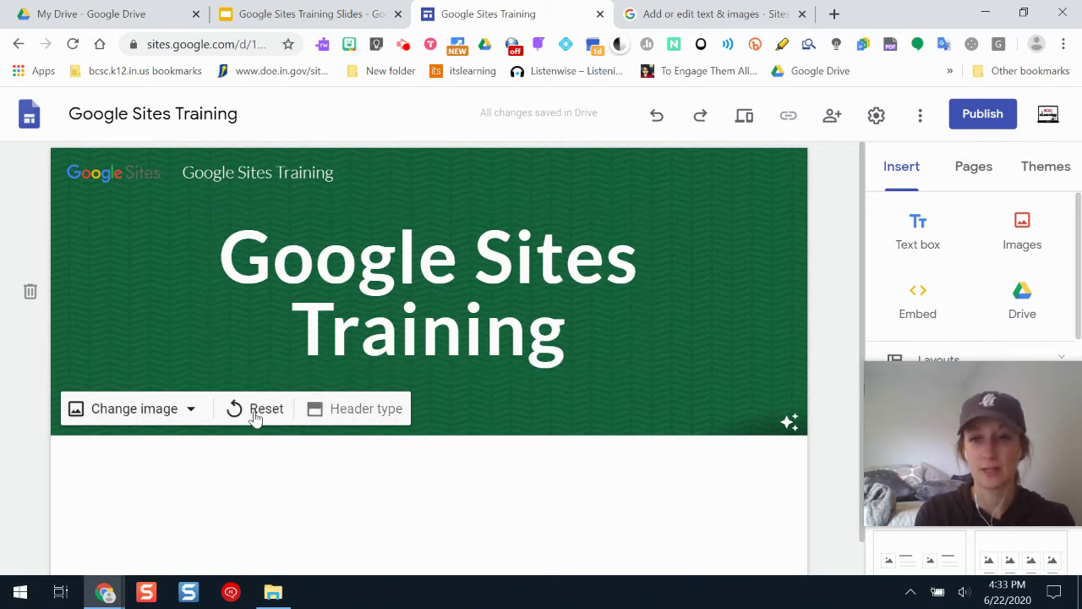
Try the Cover, Large banner and Banner header types, ending with the header set to Title only
click(347, 412)
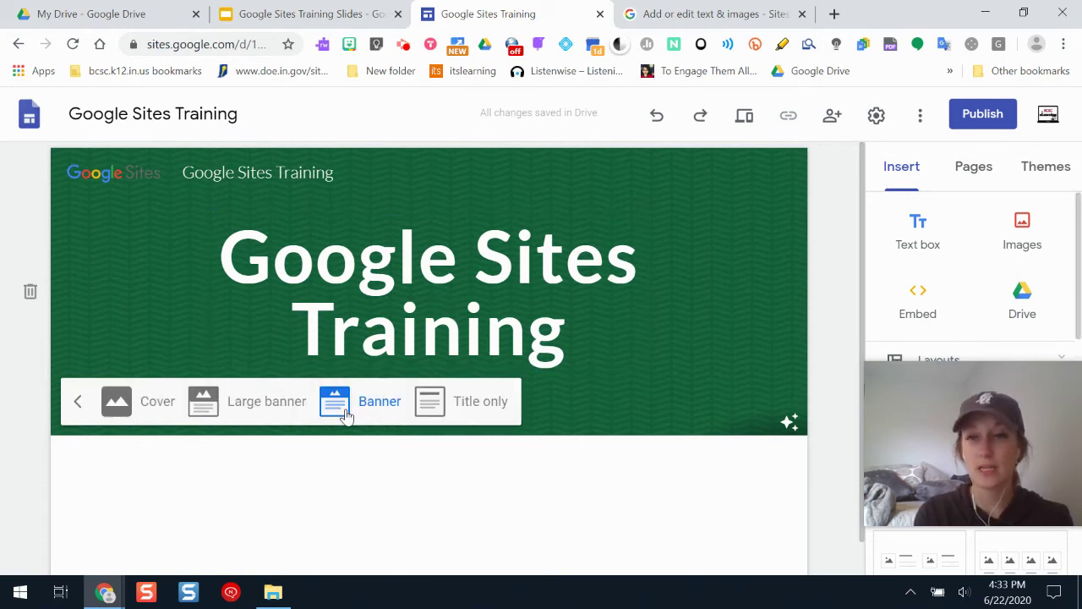
click(146, 403)
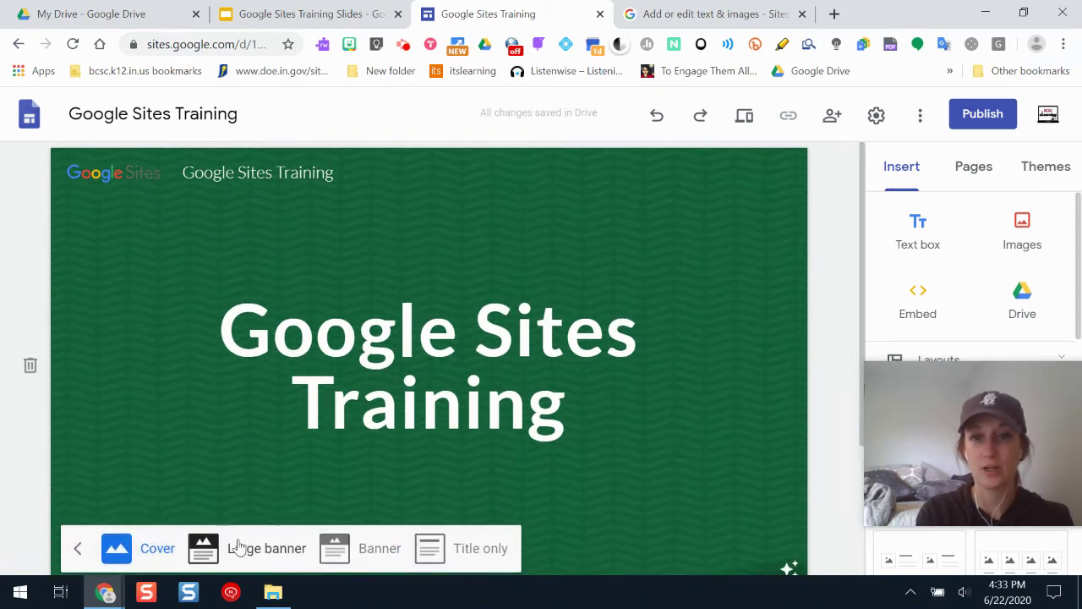
click(237, 547)
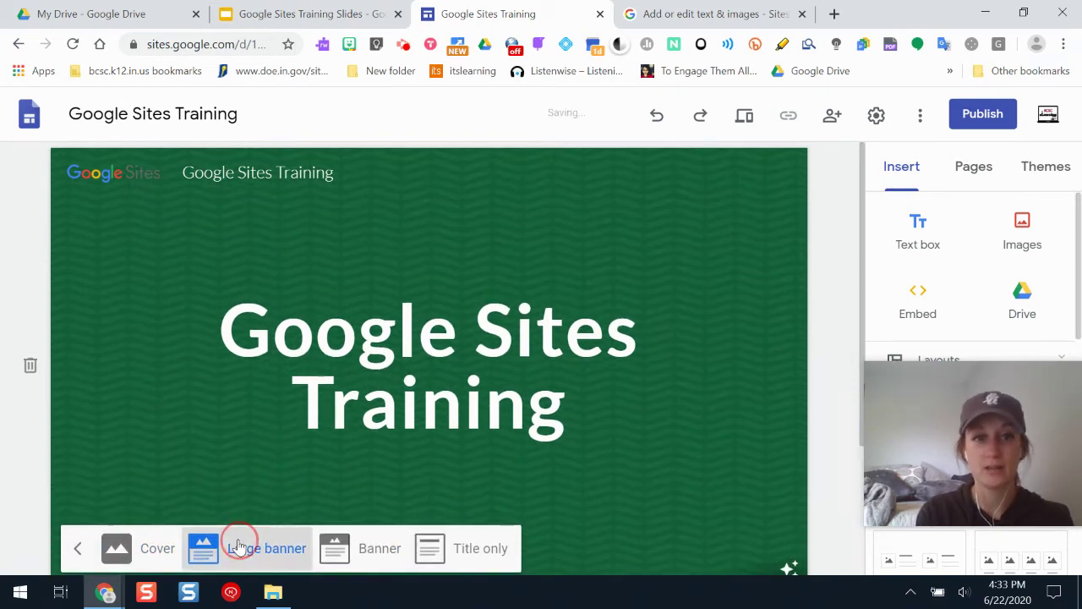
click(378, 548)
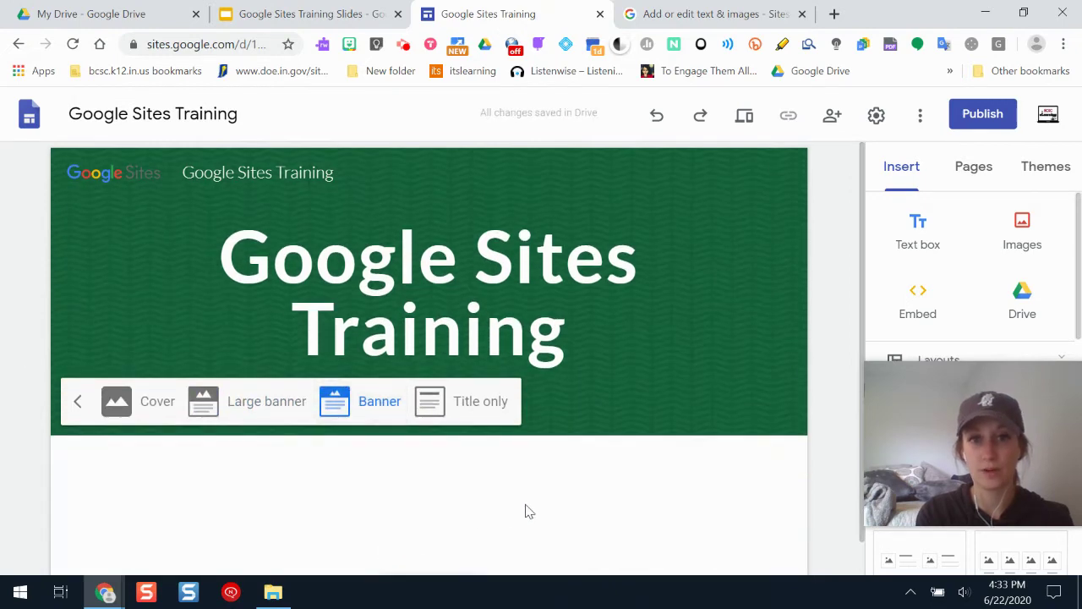
click(464, 411)
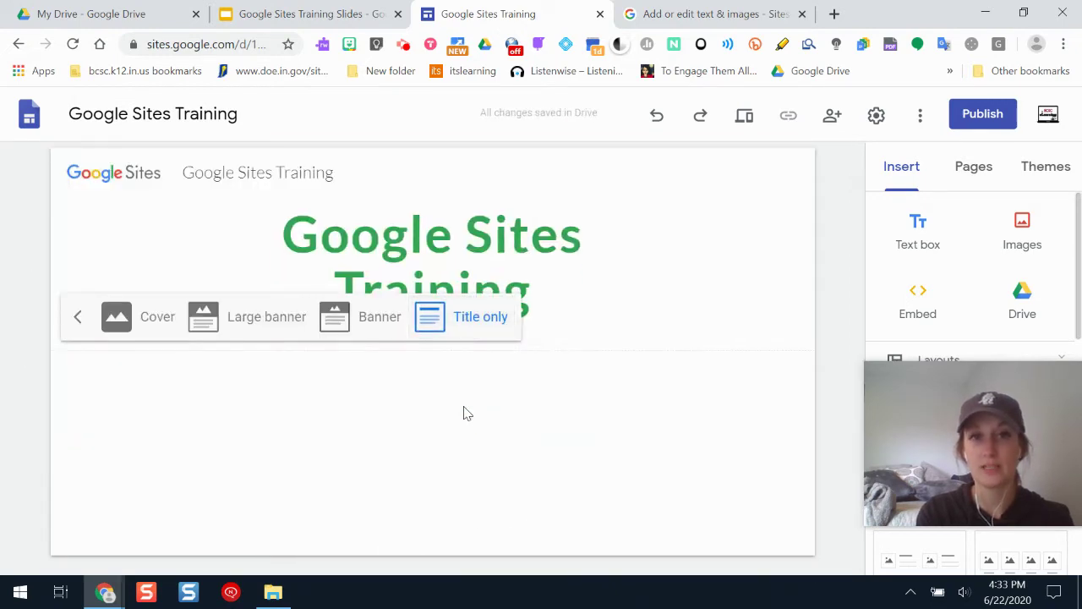
Set the page's header type to Banner
click(747, 441)
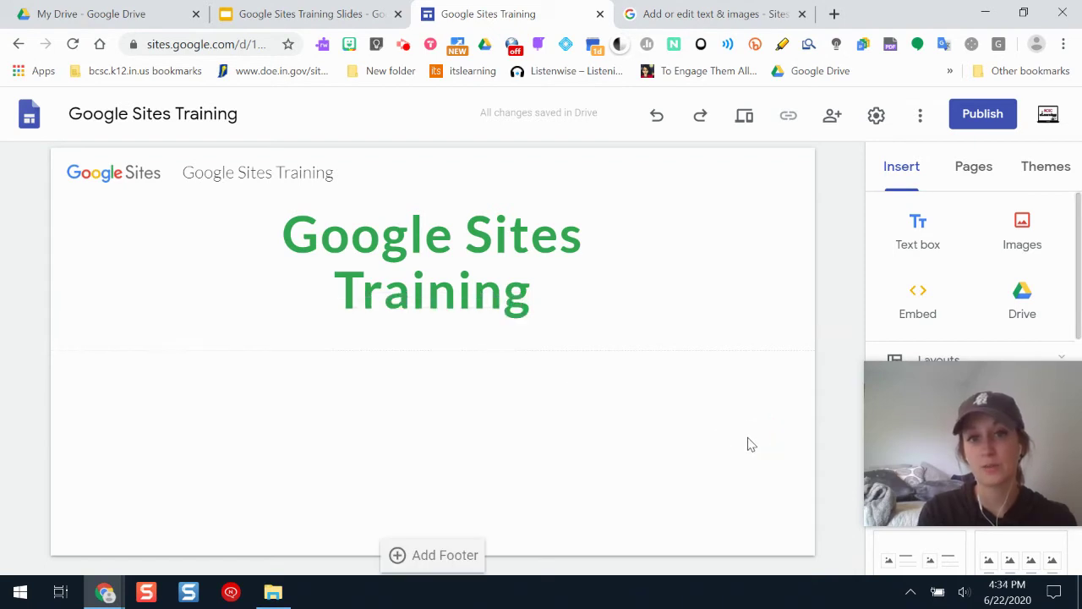
click(145, 329)
click(381, 315)
click(828, 274)
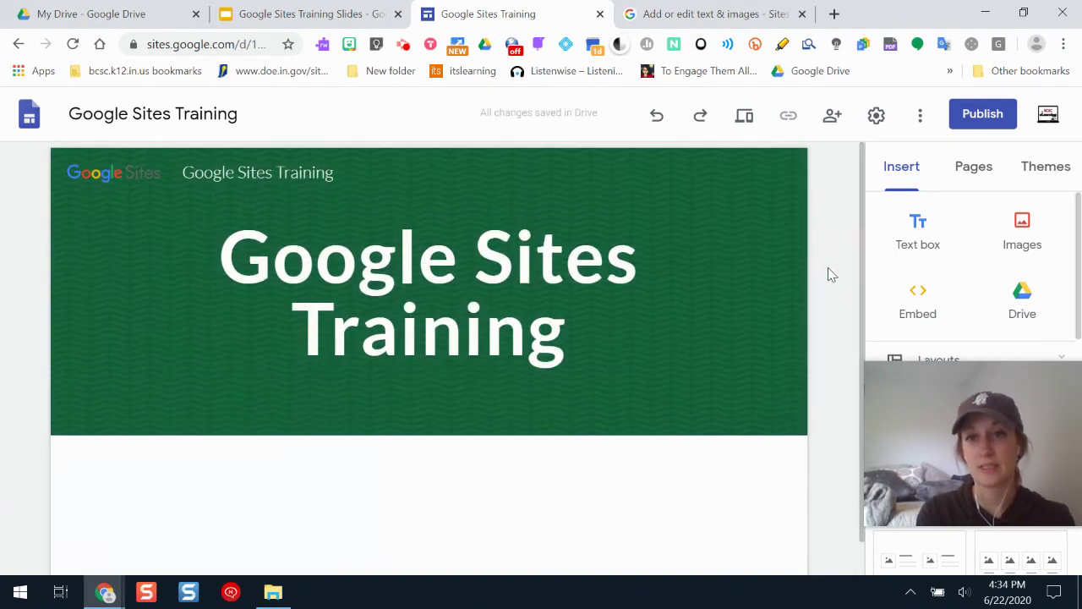
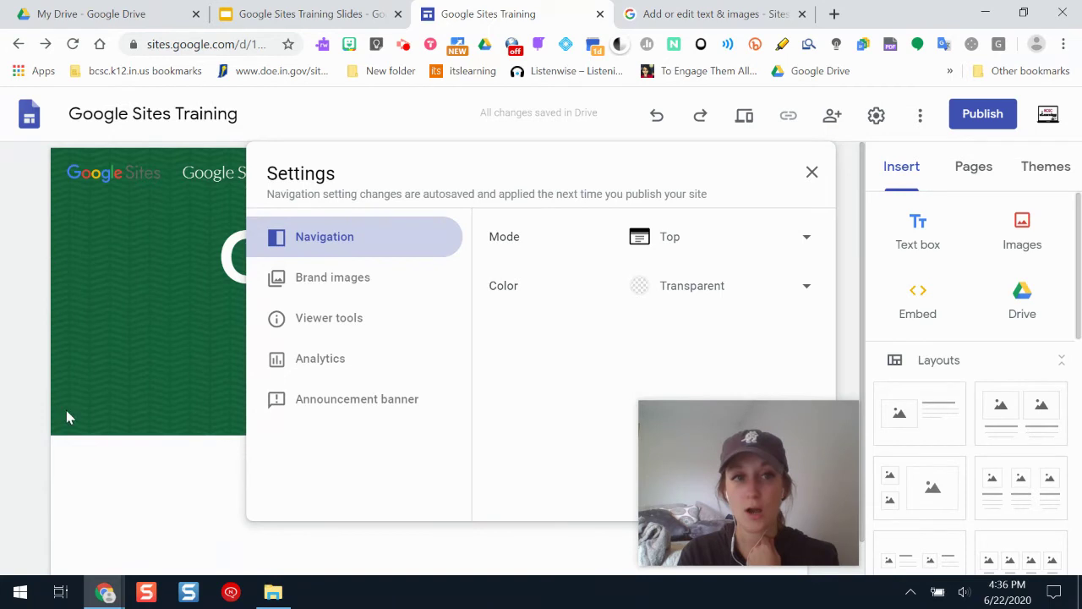
Set the site's navigation color to White and close the settings
click(700, 292)
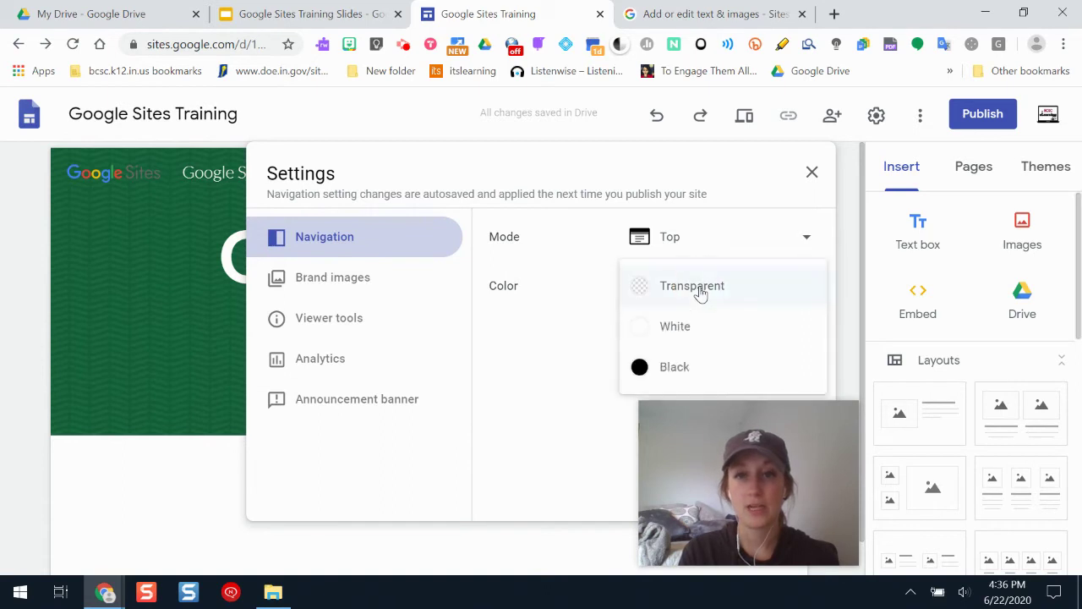
click(687, 330)
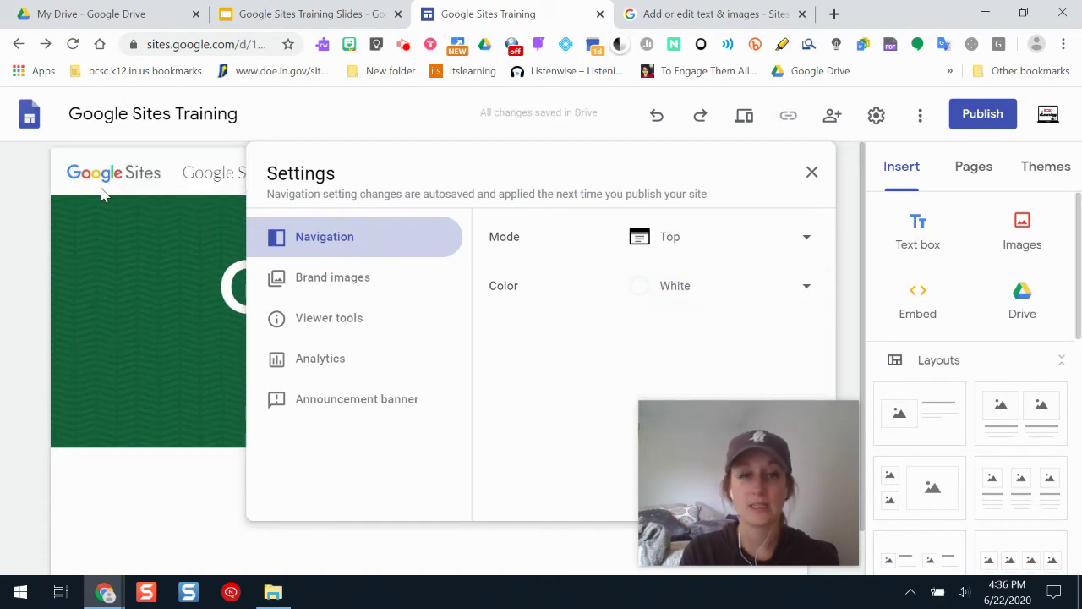
click(813, 172)
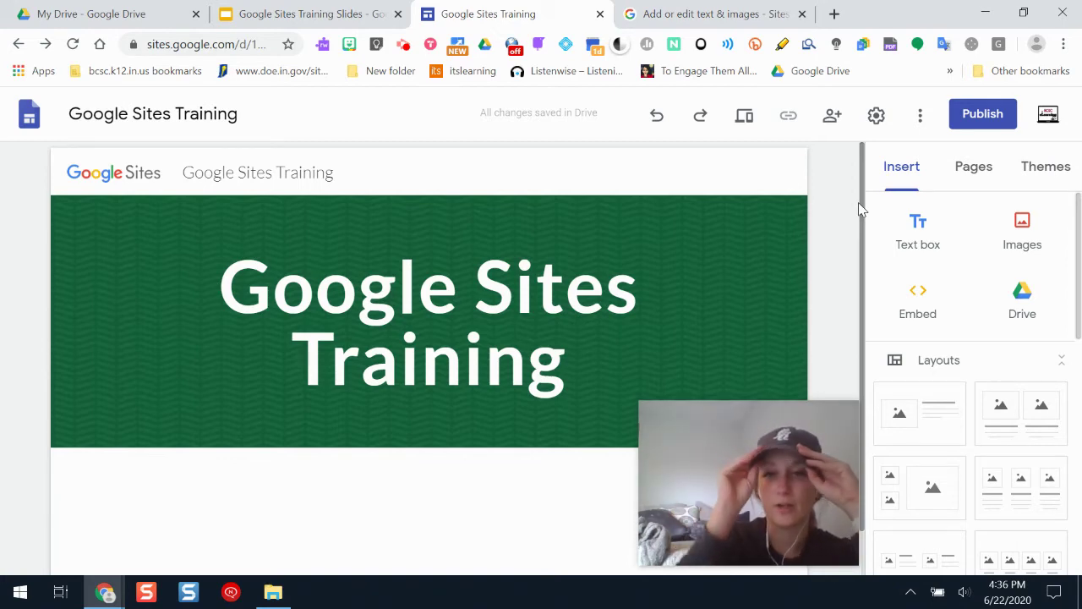
mouse_move(648, 273)
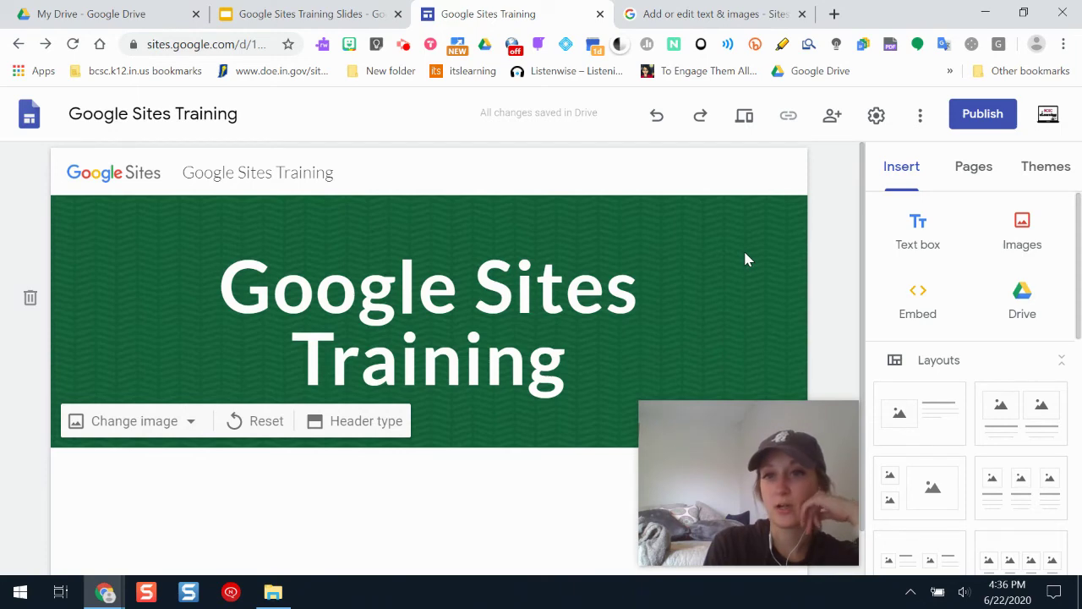
click(922, 119)
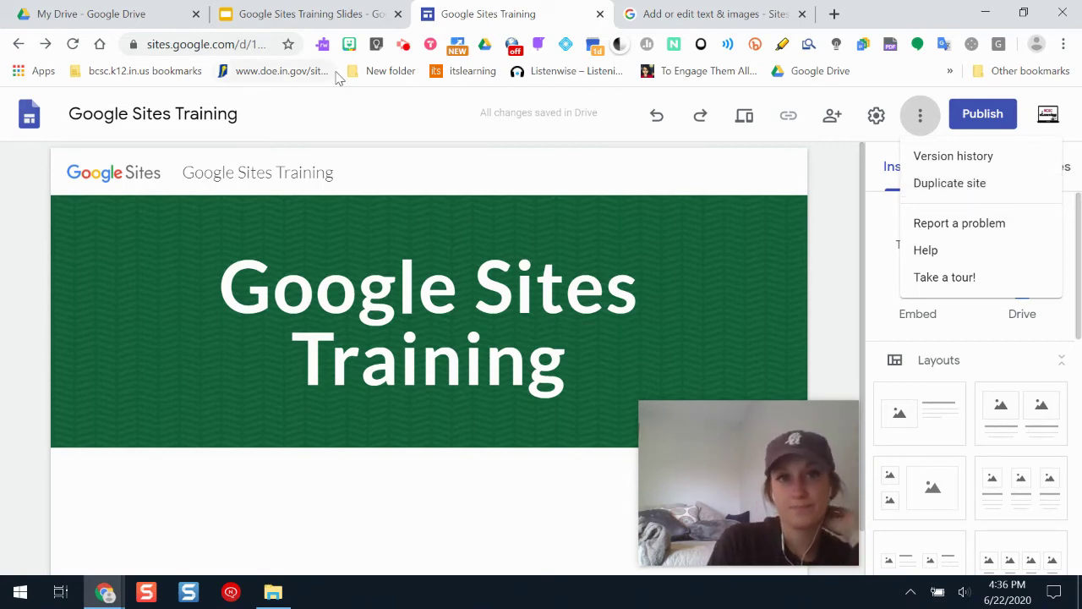
click(404, 45)
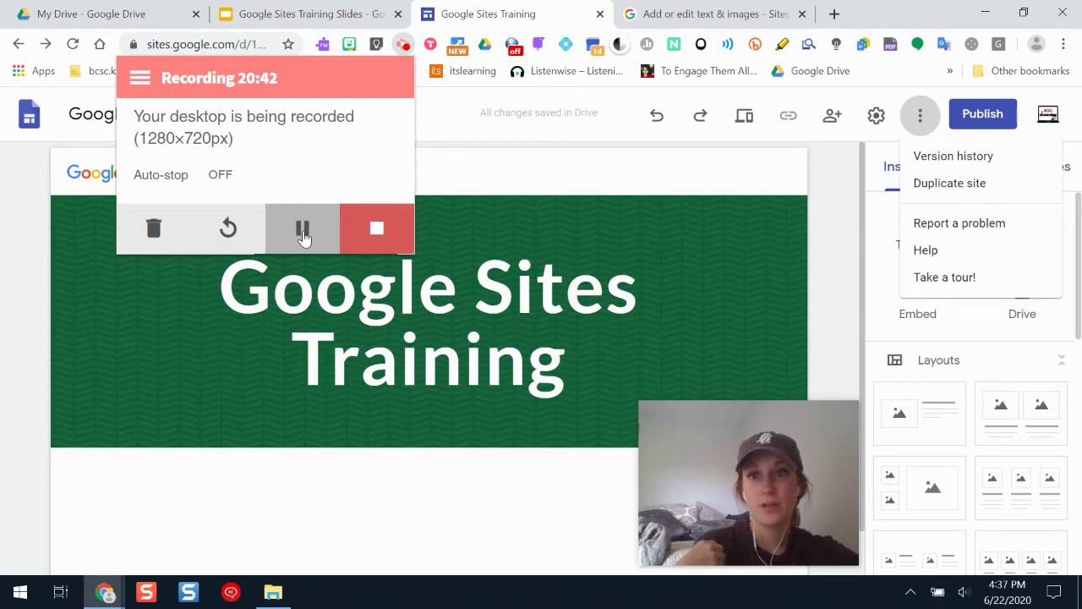
click(828, 189)
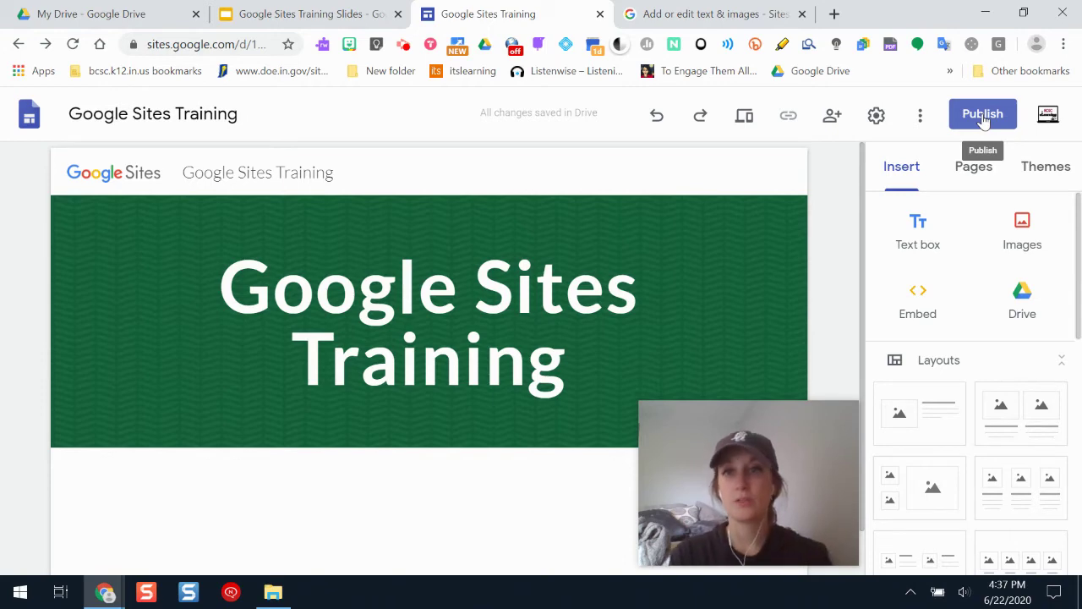
drag(772, 432, 148, 122)
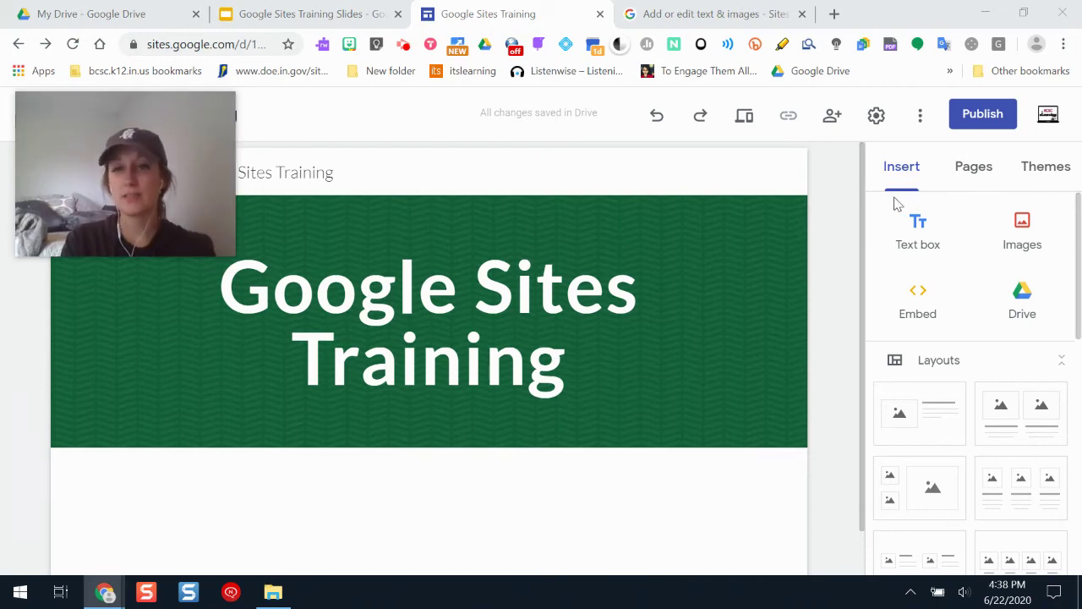
mouse_move(862, 167)
mouse_down()
mouse_move(862, 182)
mouse_move(862, 164)
mouse_up()
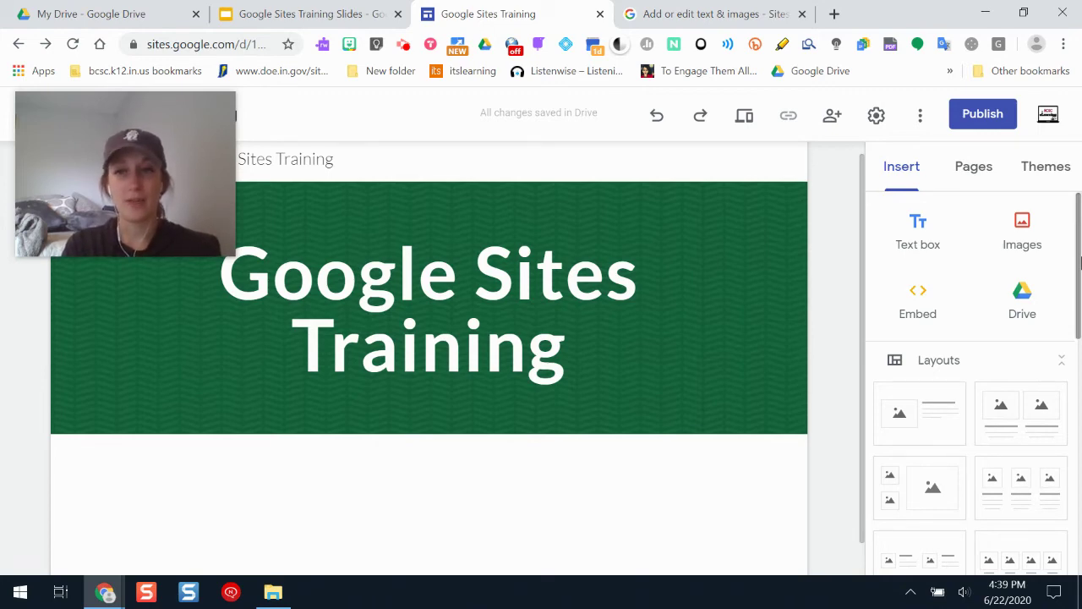
Insert the layout with one image placeholder beside a heading and body text below the page header
scroll(1075, 263, down, 1)
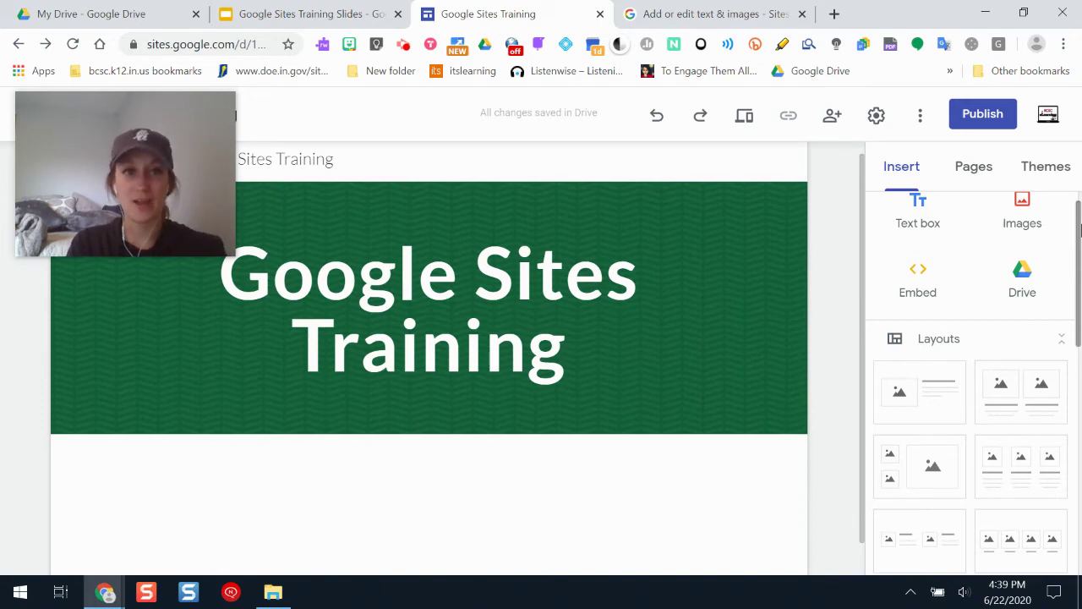
drag(1078, 222, 1078, 283)
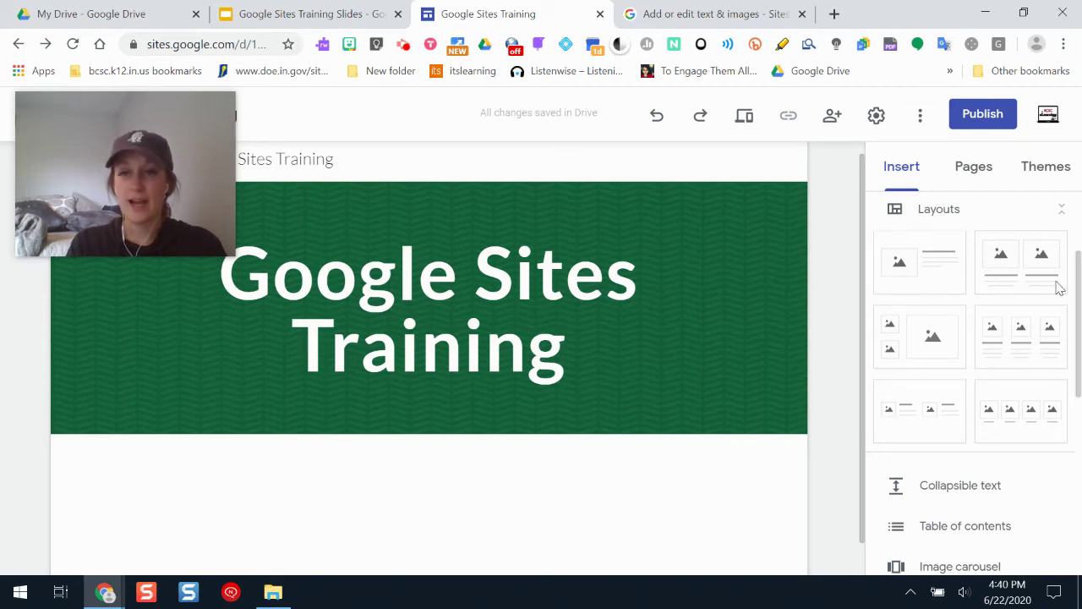
click(926, 269)
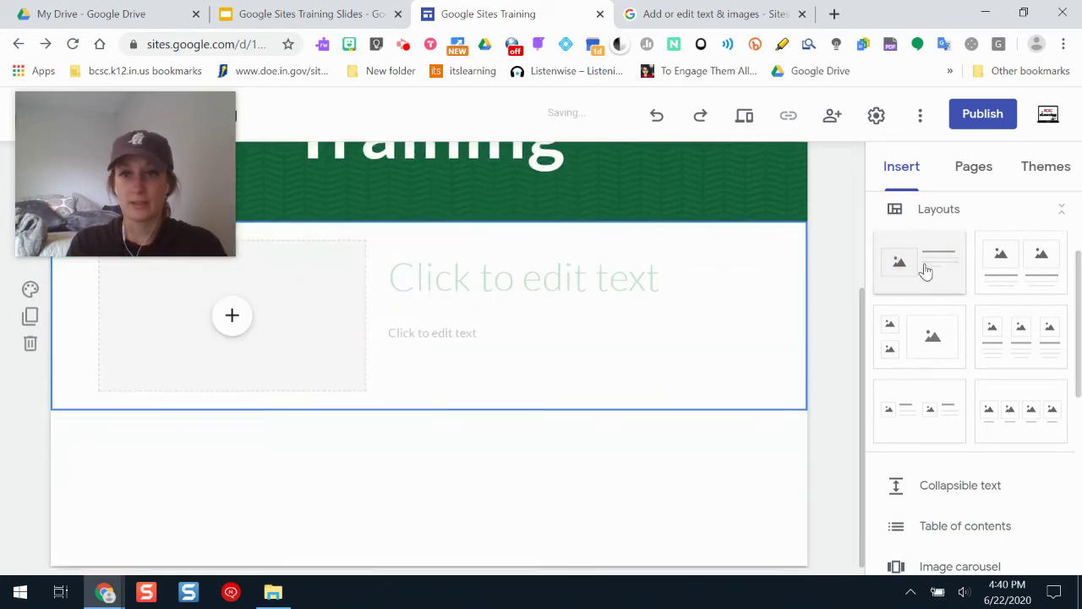
drag(163, 130, 814, 77)
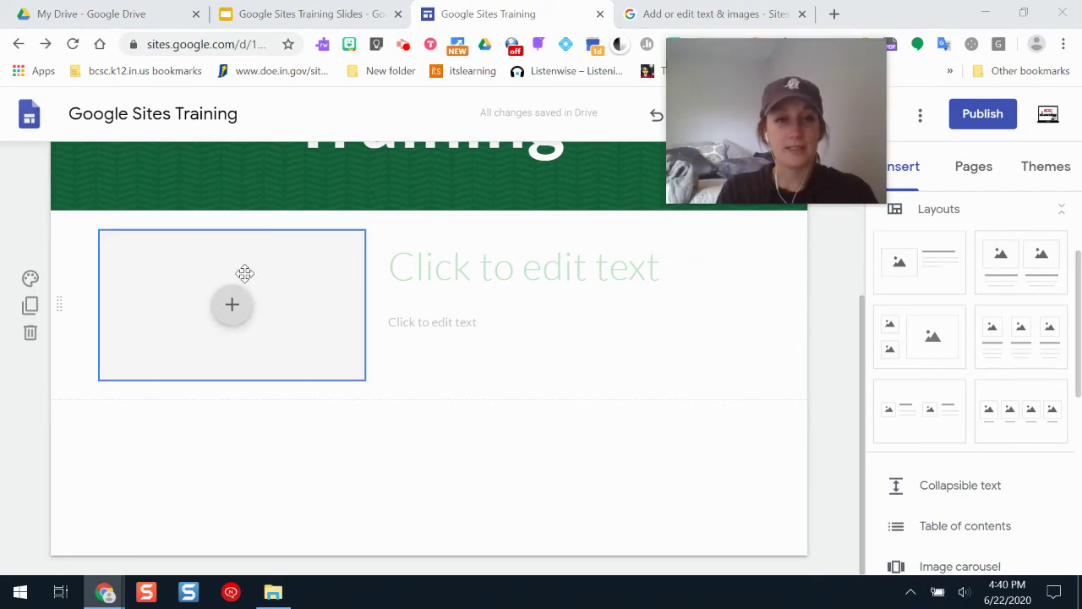
Enter the layout's heading "Welcome!" and body text "Thank you for visiting our tutorial site! To view training resources, check out the links and pages!"
click(551, 277)
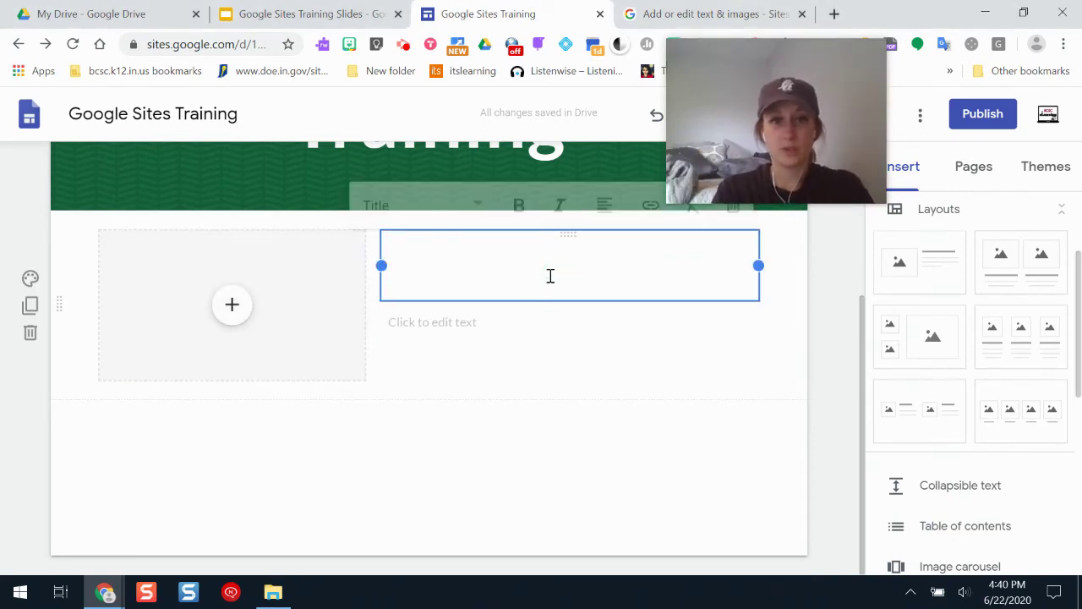
text(Welcome!)
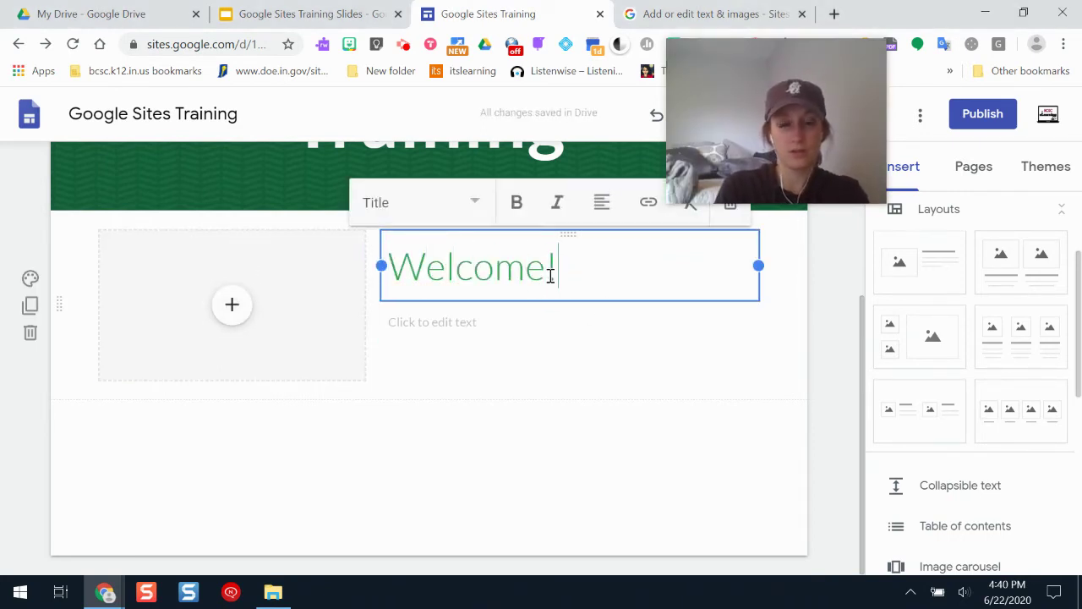
click(484, 322)
text(Thank y)
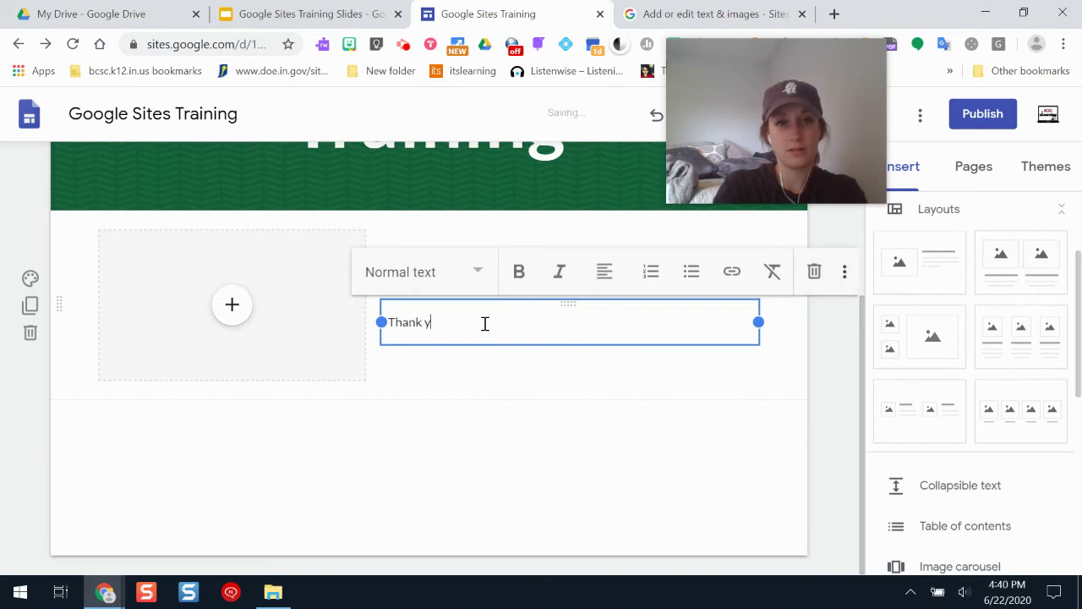
text(ou for visiting our tu)
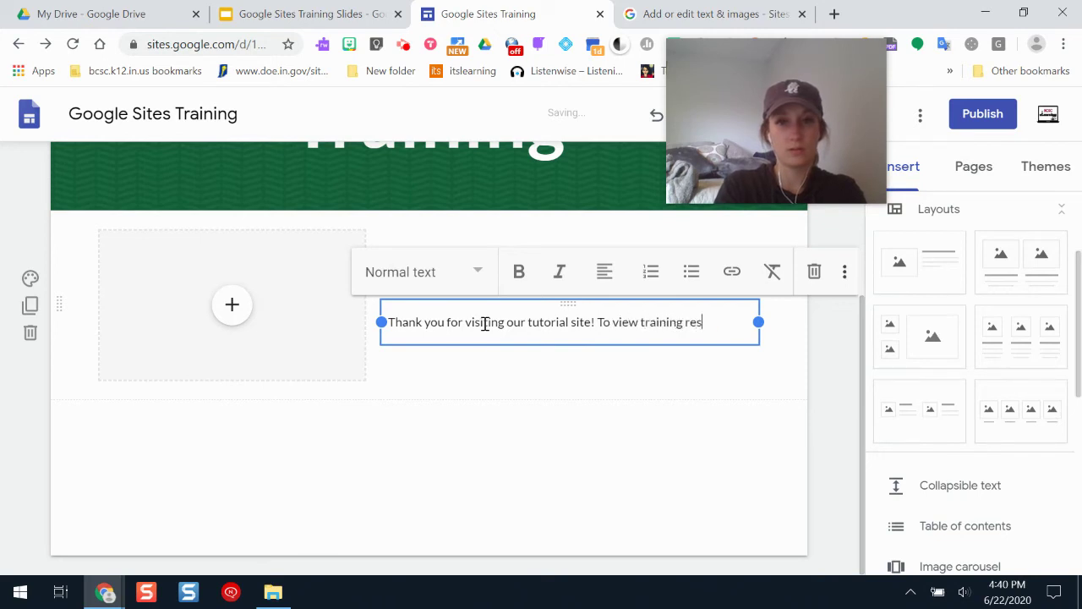
text(s, check out the)
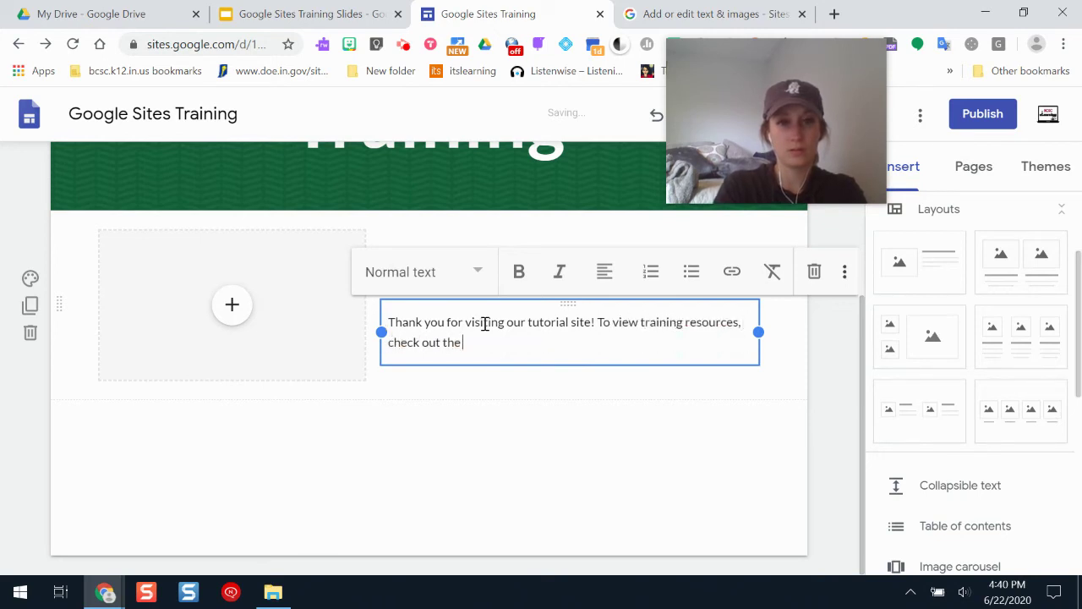
text(ges!)
click(609, 496)
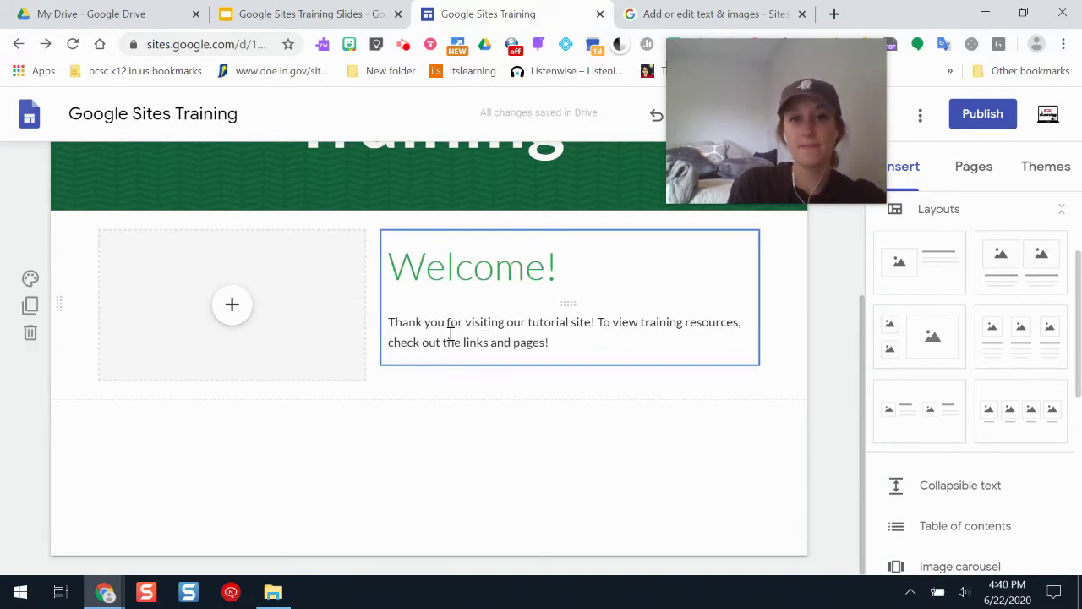
Make the "Welcome!" heading bold
click(495, 266)
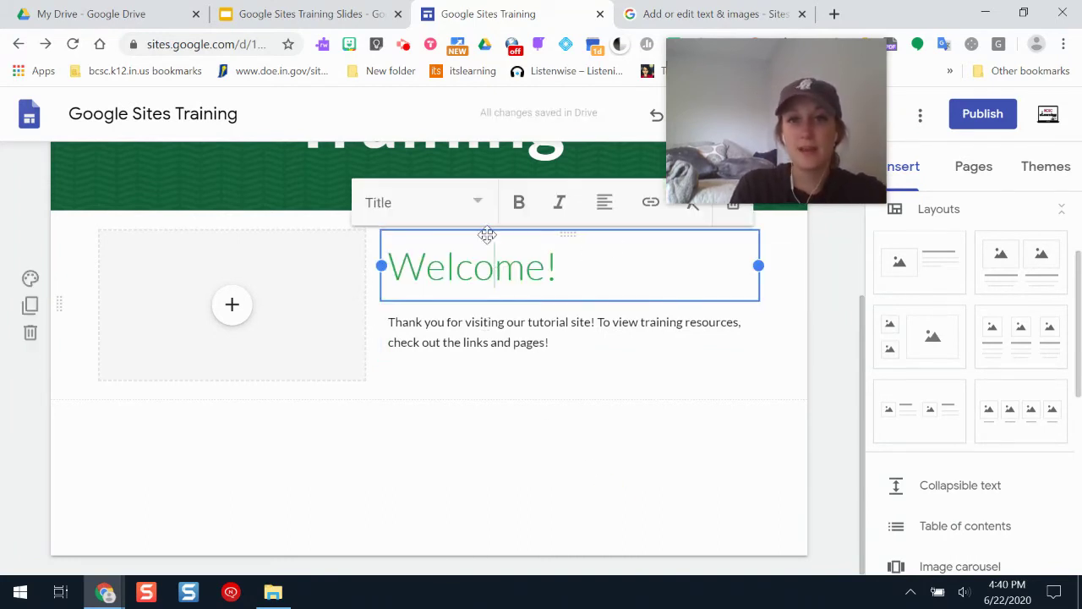
drag(836, 60, 880, 22)
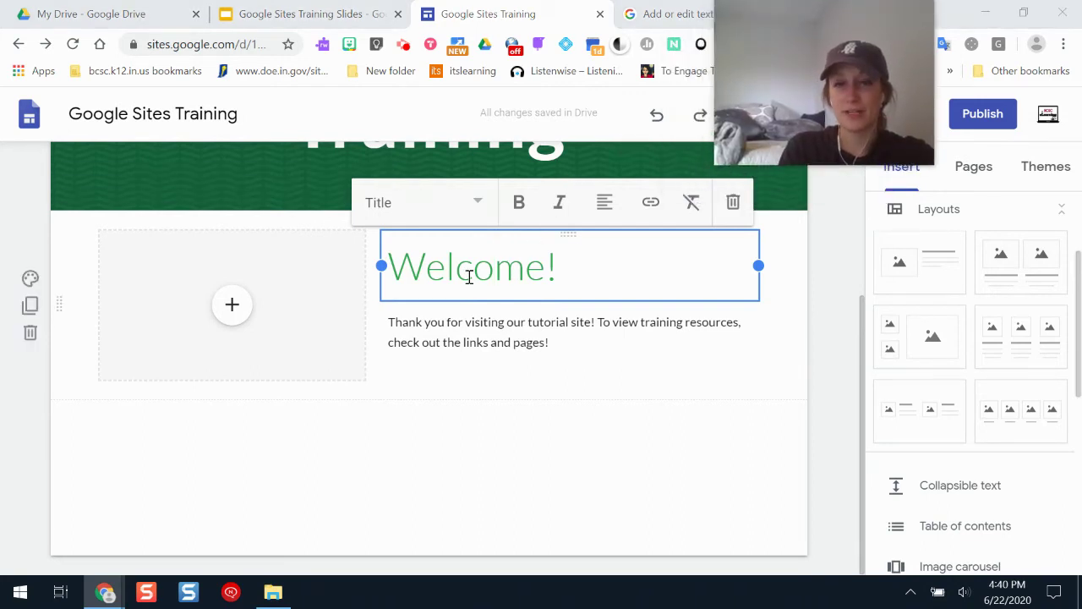
drag(556, 267, 394, 263)
click(519, 205)
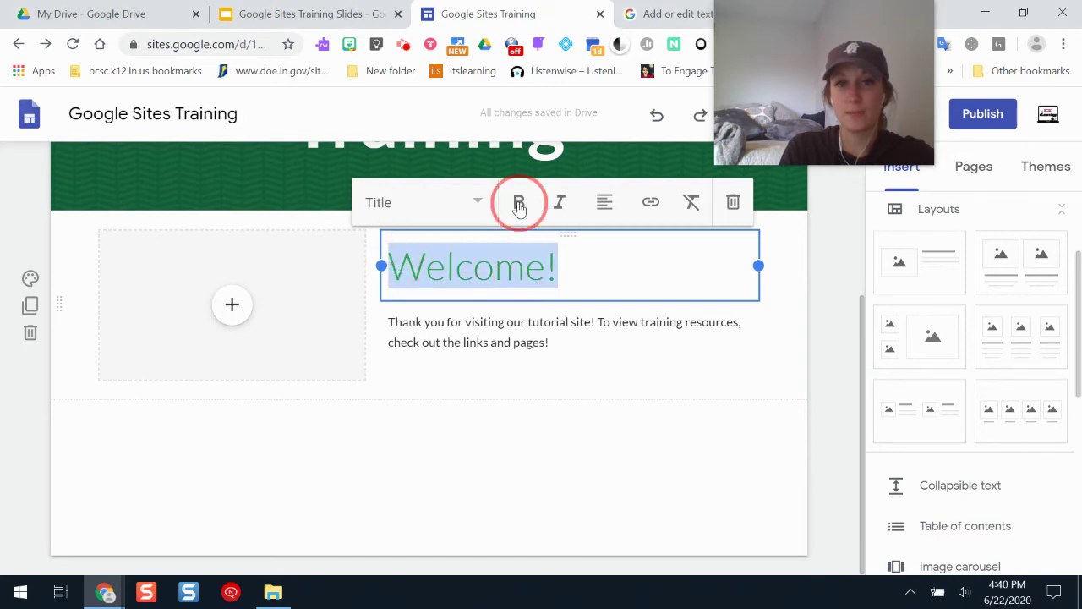
click(484, 338)
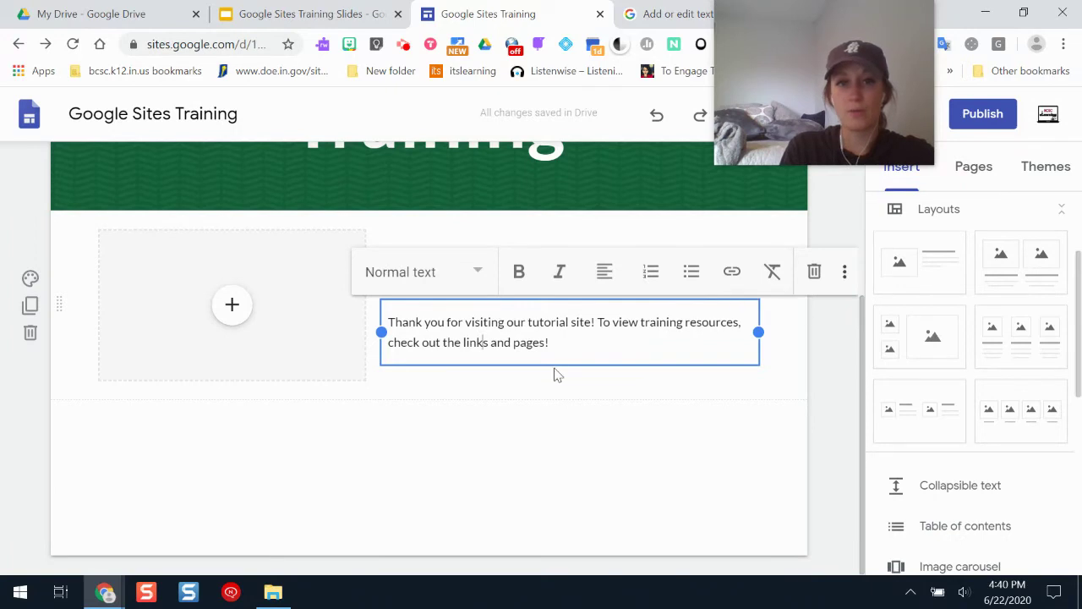
Fill the layout's image placeholder with the blue Google Sites icon found through a Google image search for "google sites"
click(234, 311)
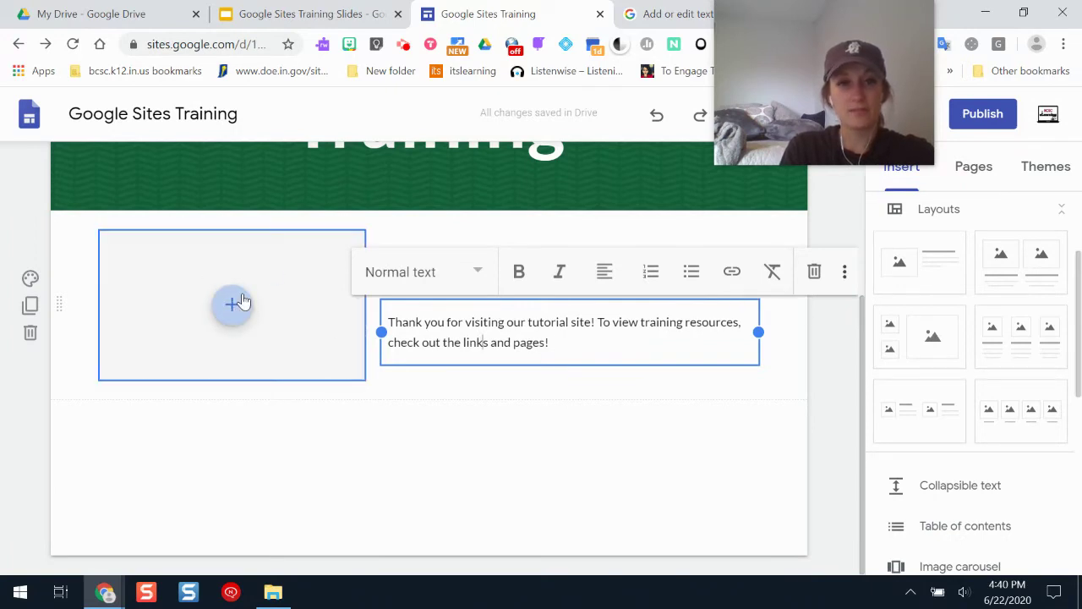
click(462, 481)
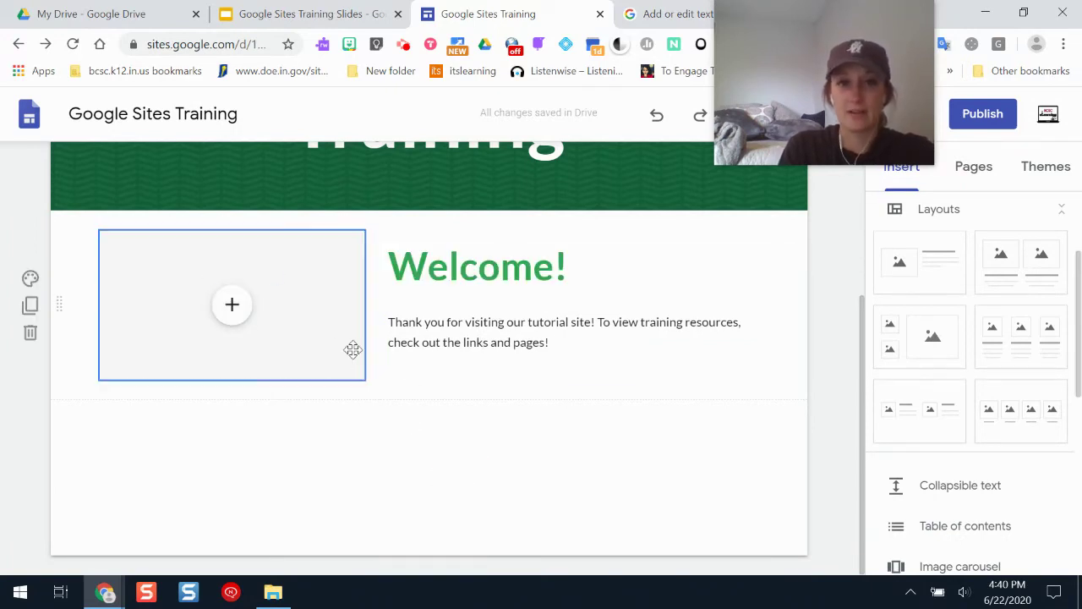
click(245, 304)
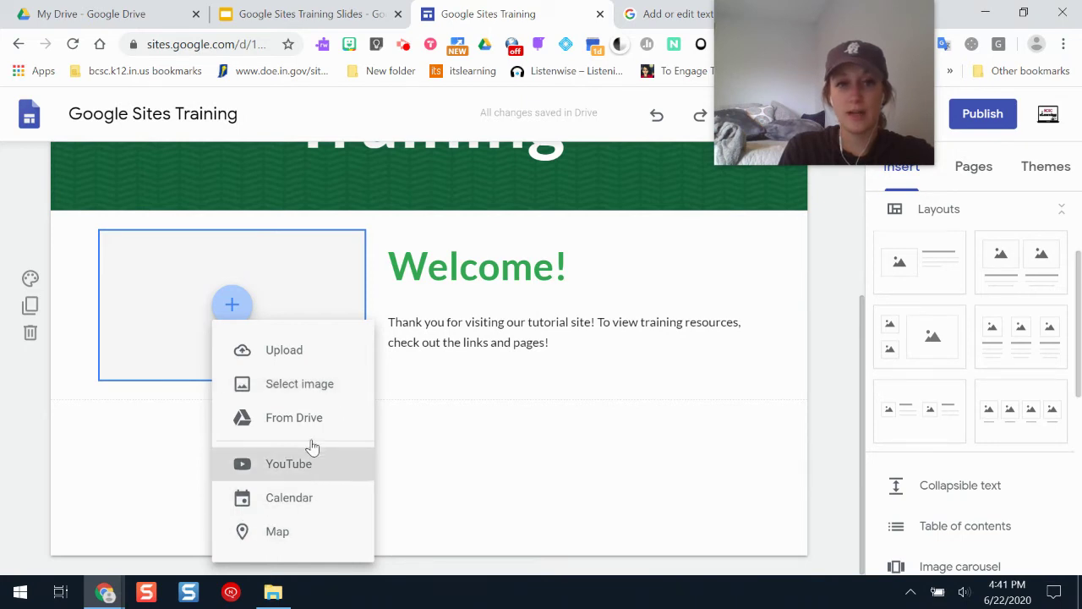
click(318, 387)
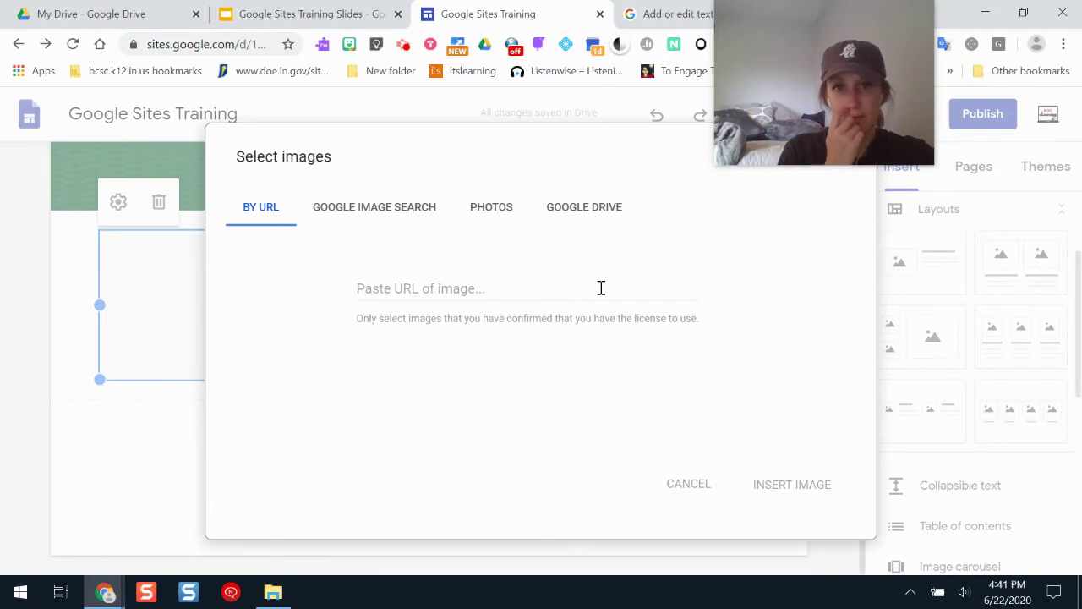
click(402, 209)
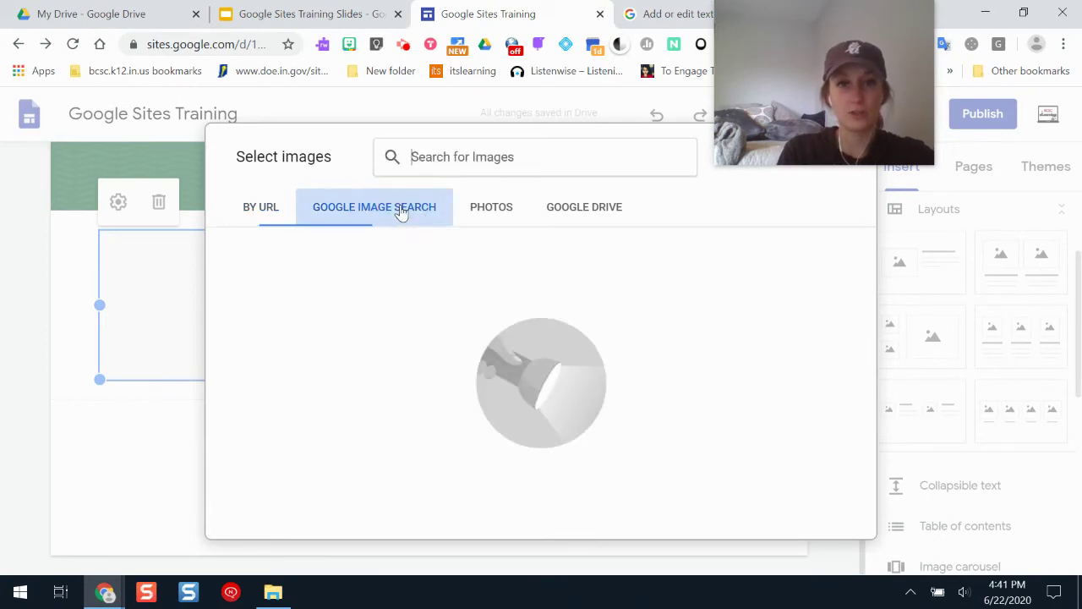
click(499, 171)
text(google sites)
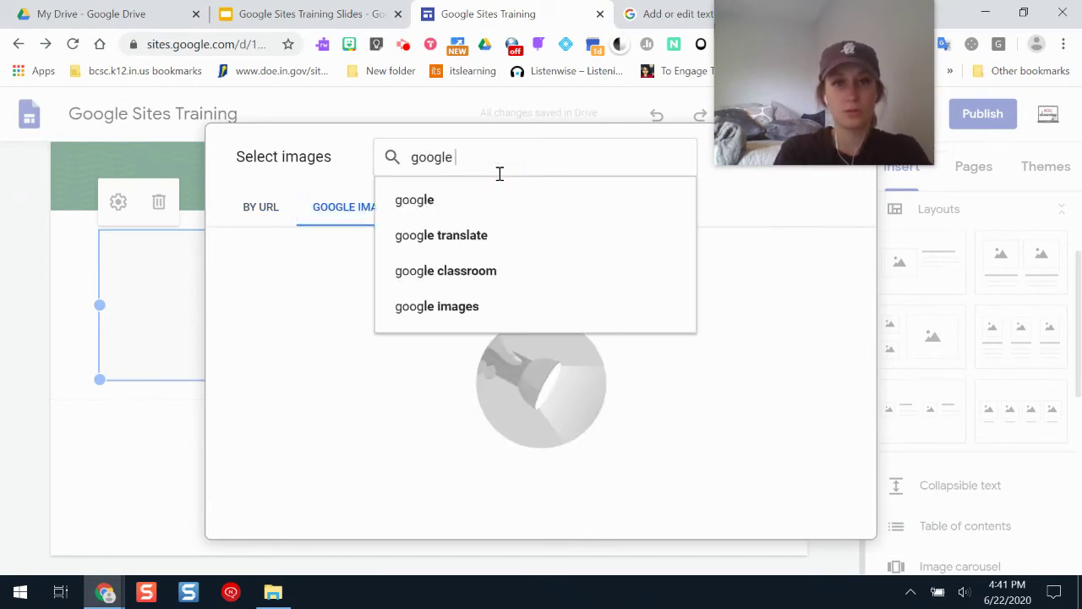
key(Return)
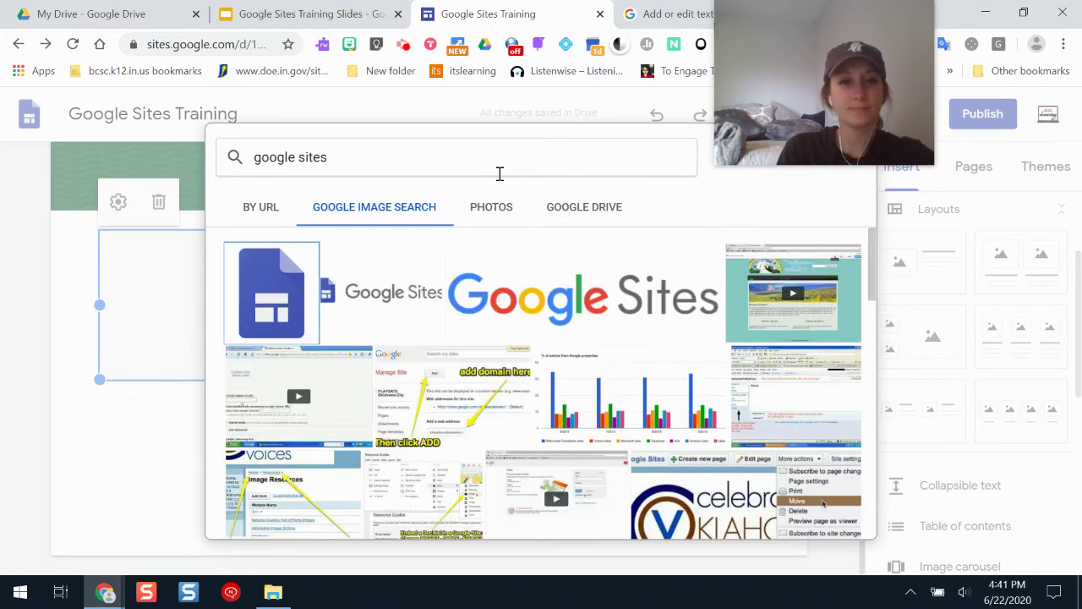
click(285, 272)
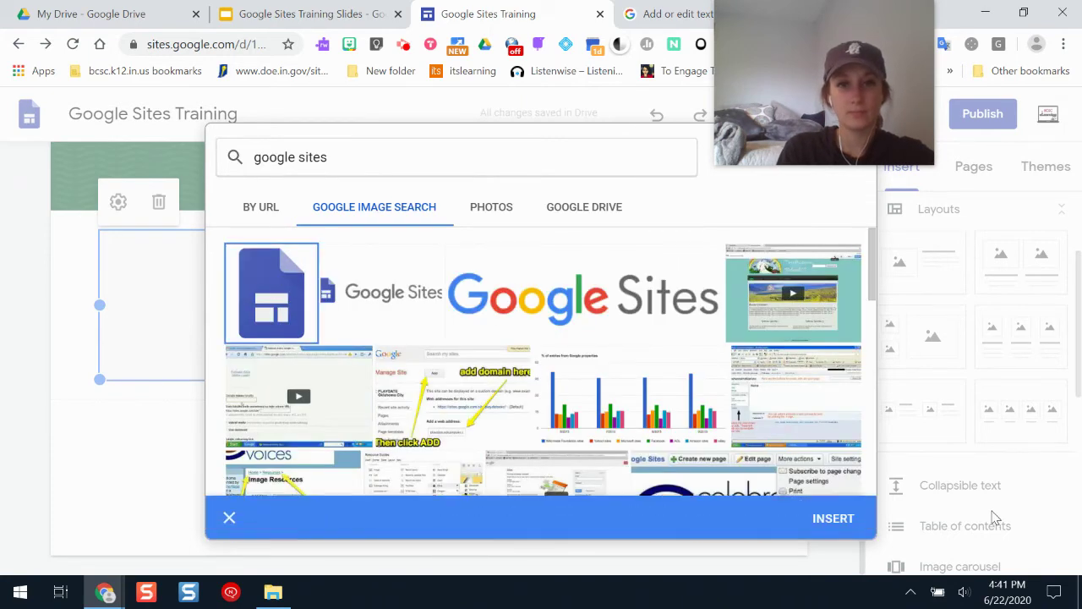
click(835, 518)
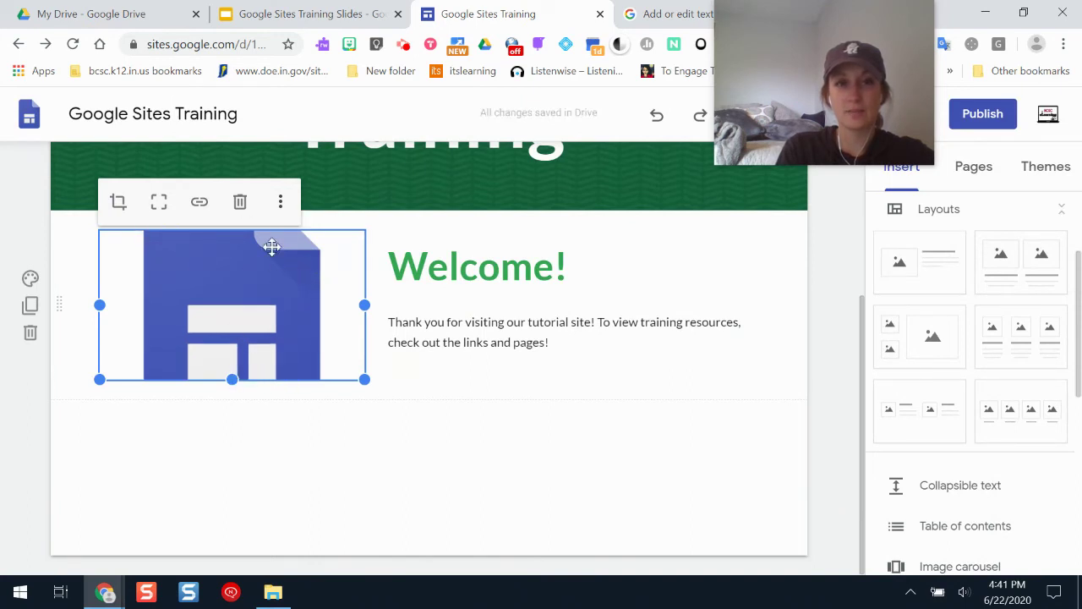
Stretch the Google Sites icon's image frame downward until the whole icon fits inside it
drag(233, 378, 260, 494)
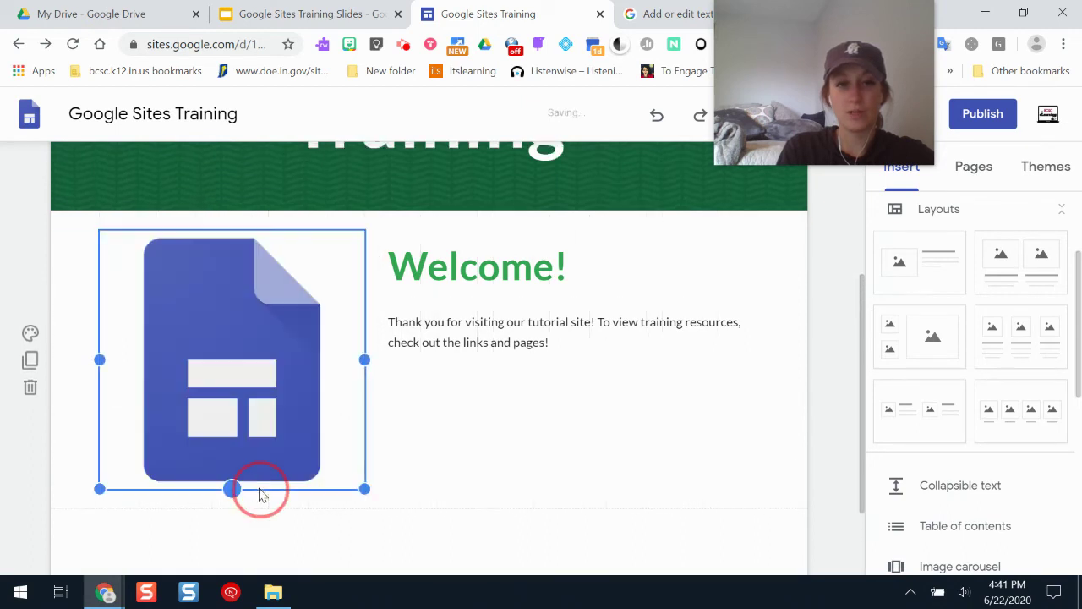
click(519, 446)
click(188, 337)
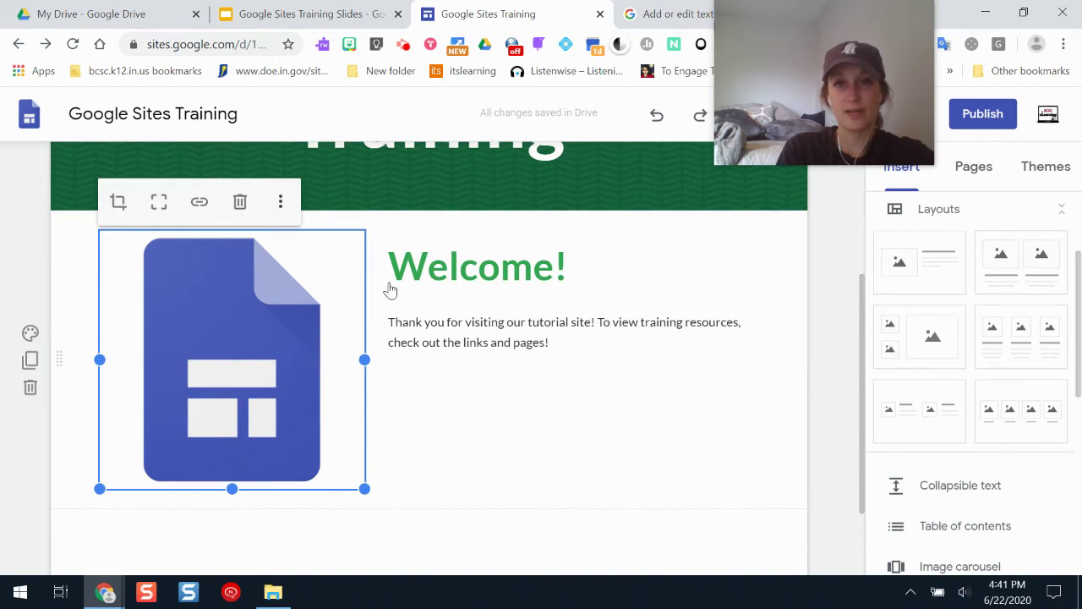
click(567, 307)
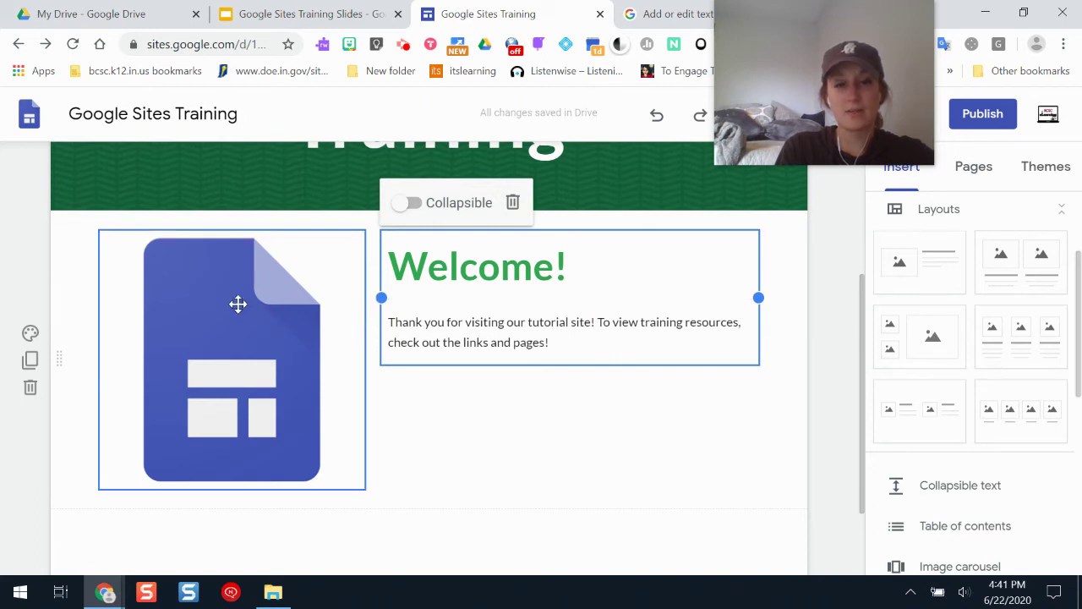
click(453, 421)
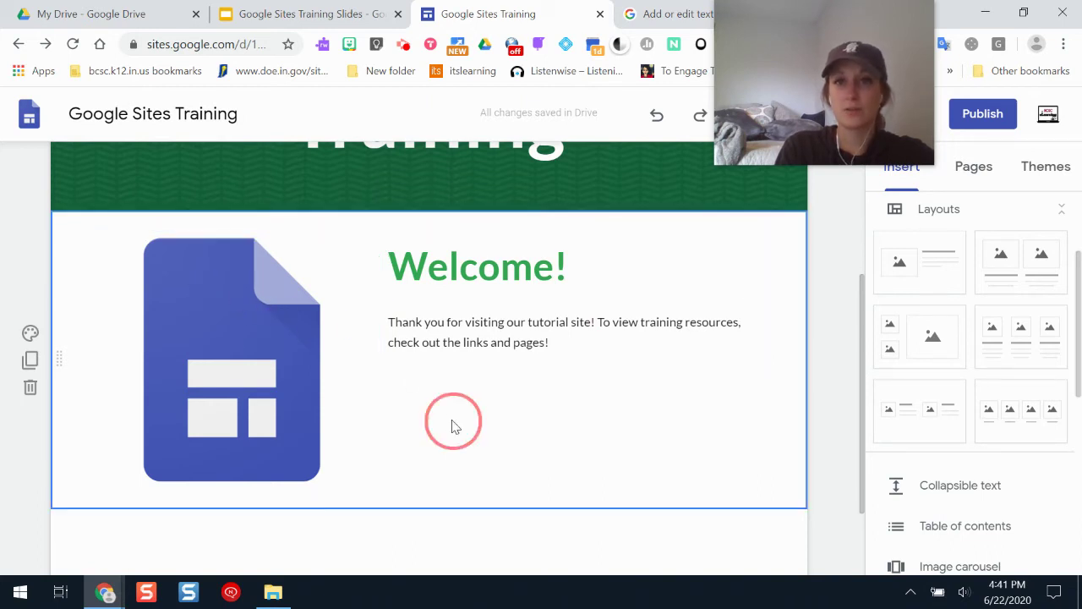
Move the Google Sites icon below the "Welcome!" heading and body text
click(244, 326)
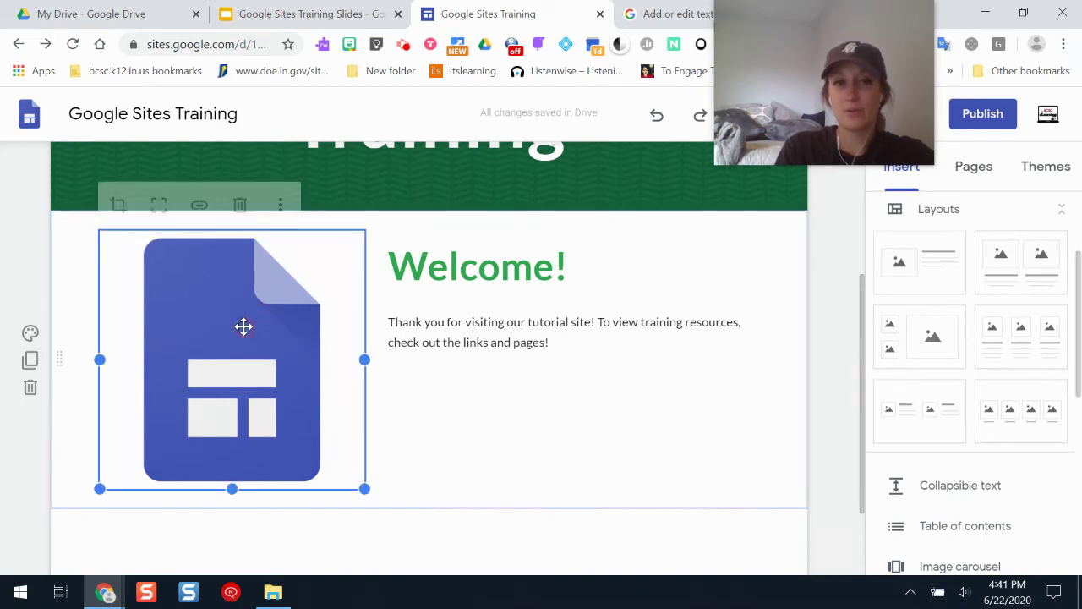
drag(236, 311, 467, 410)
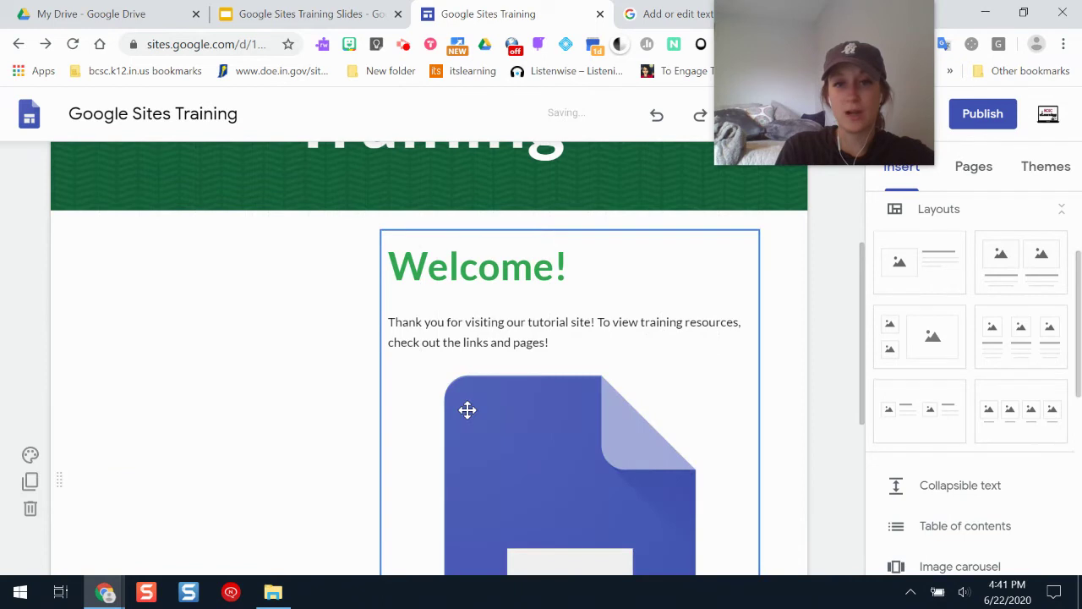
drag(864, 330, 876, 386)
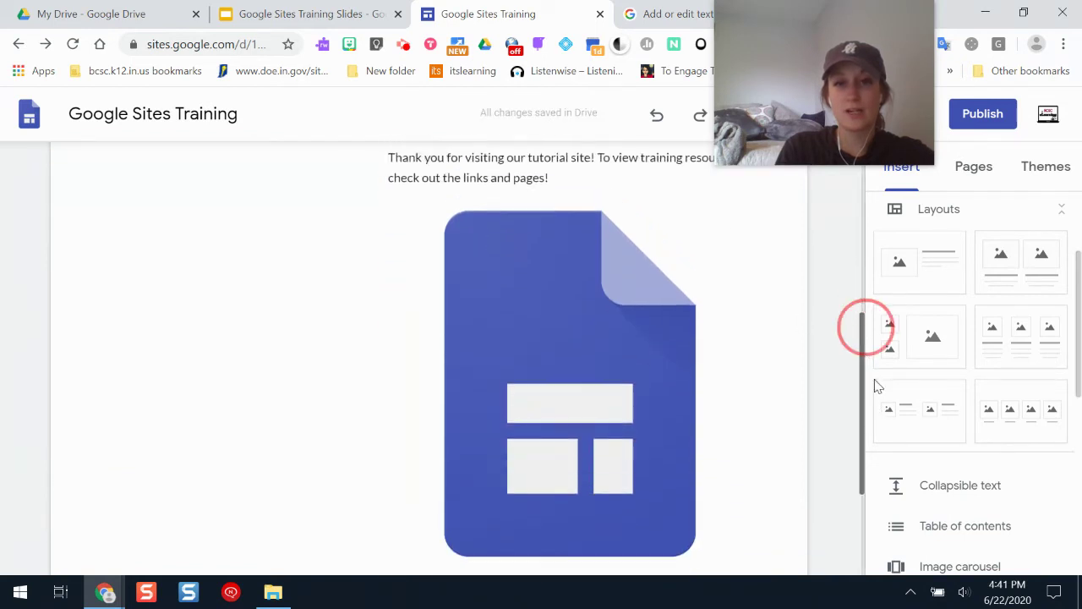
scroll(659, 387, up, 2)
click(580, 403)
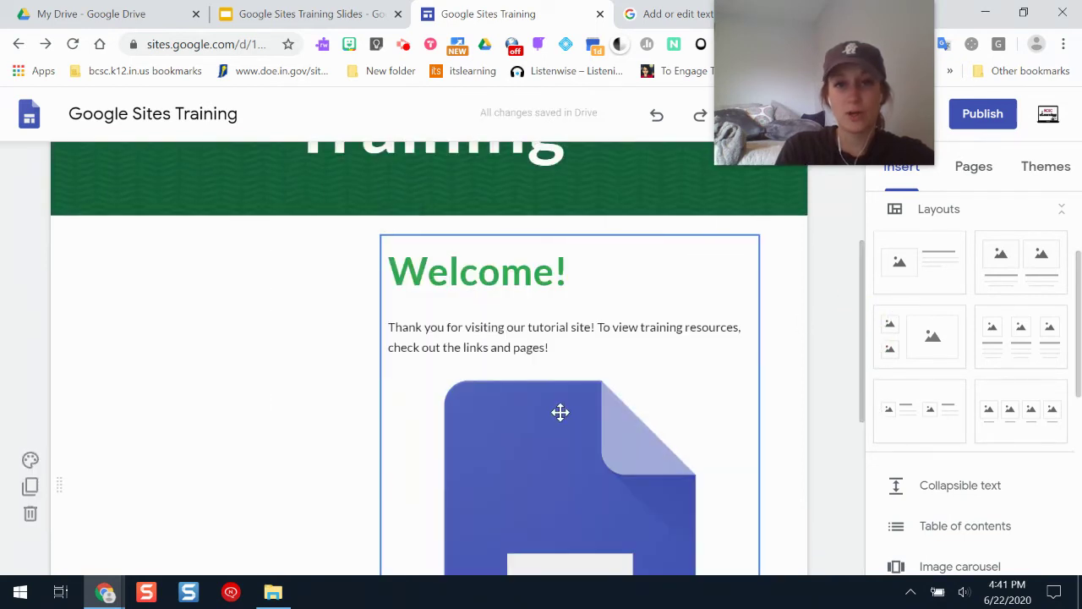
Move the Google Sites icon back to the empty column beside the "Welcome!" text
click(559, 413)
click(560, 414)
click(560, 415)
click(560, 415)
drag(560, 415, 144, 315)
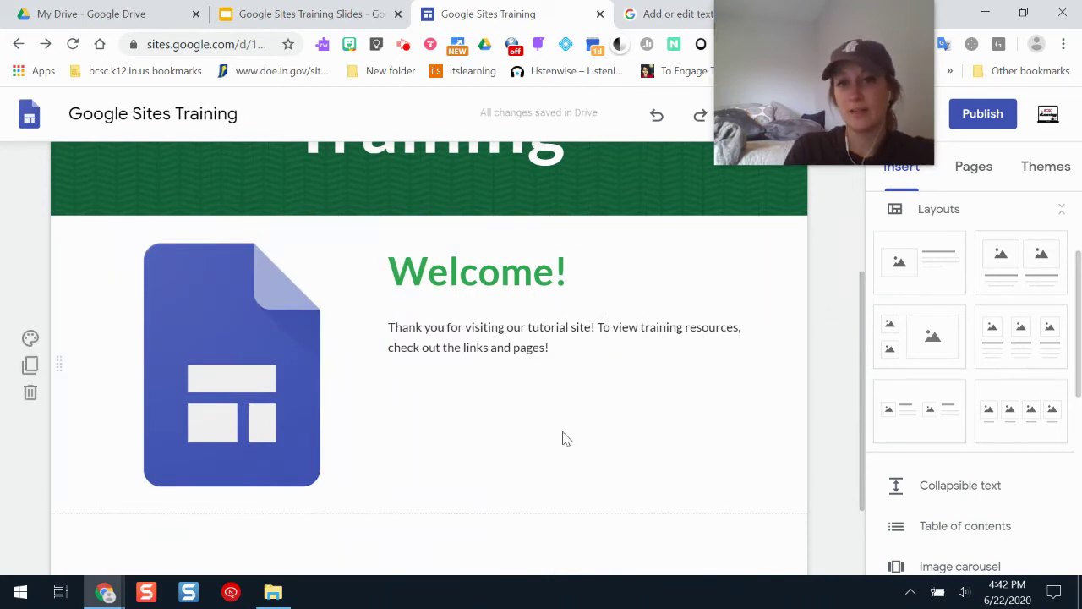
Collapse the layout choices and start inserting an image carousel on the home page
drag(863, 312, 871, 408)
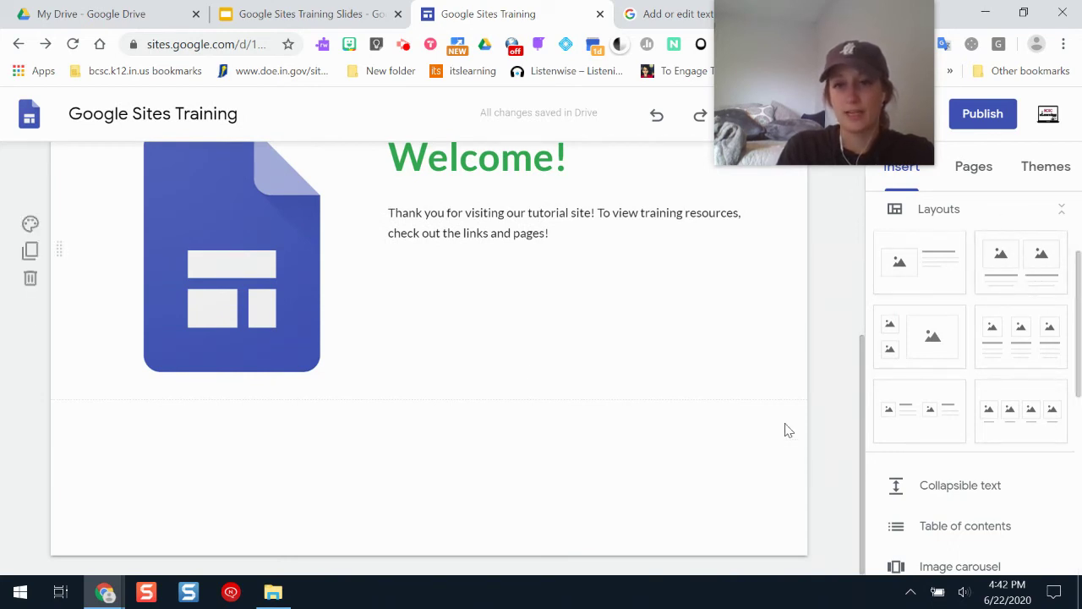
drag(860, 379, 896, 441)
mouse_move(1077, 347)
mouse_down()
mouse_move(1079, 406)
mouse_move(1079, 352)
mouse_up()
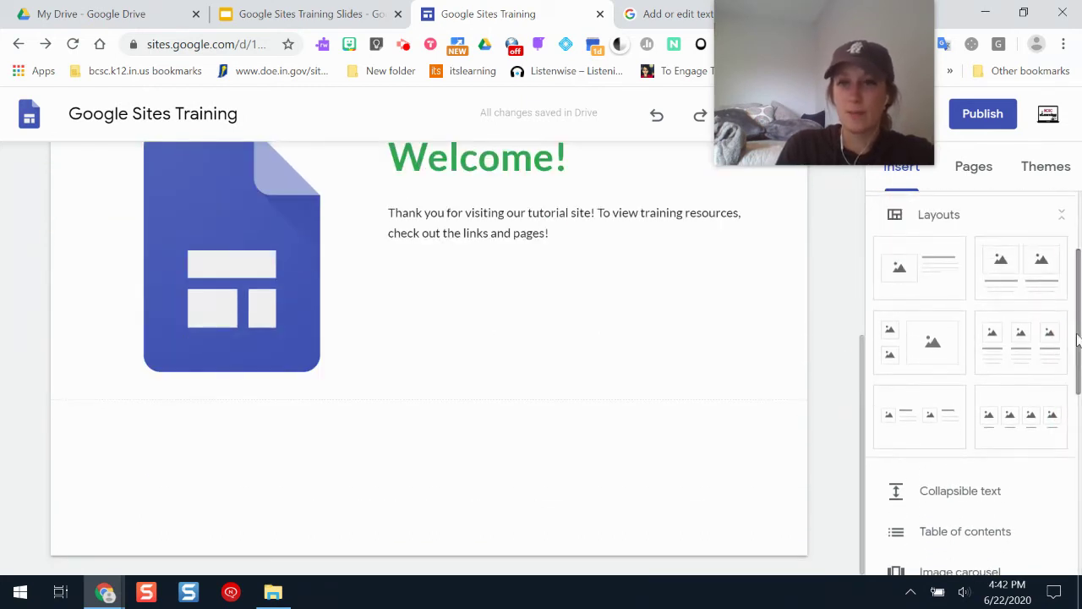
click(1064, 218)
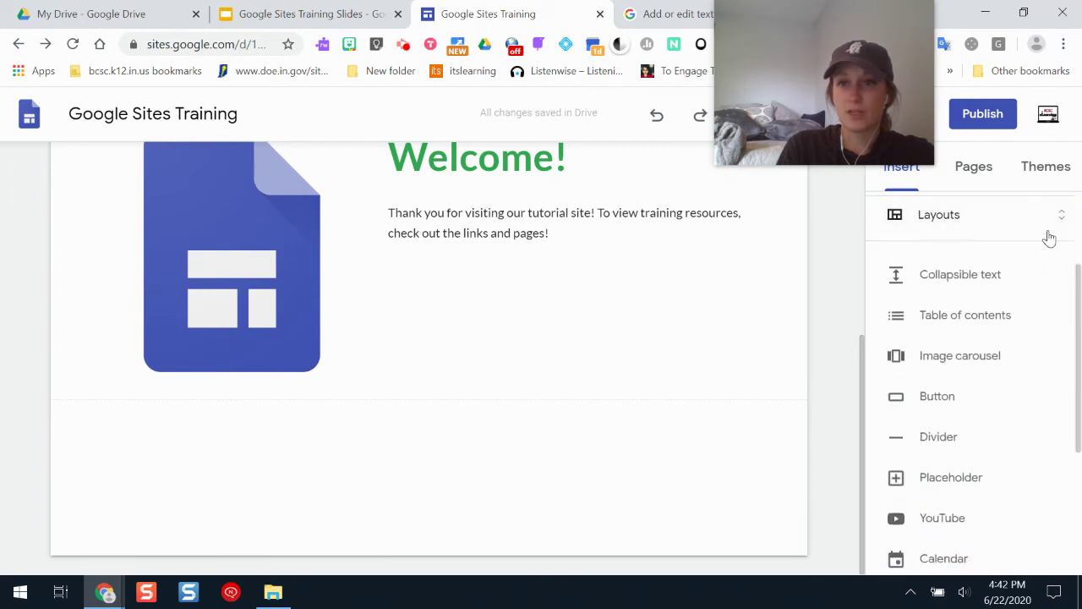
drag(1079, 285, 1080, 311)
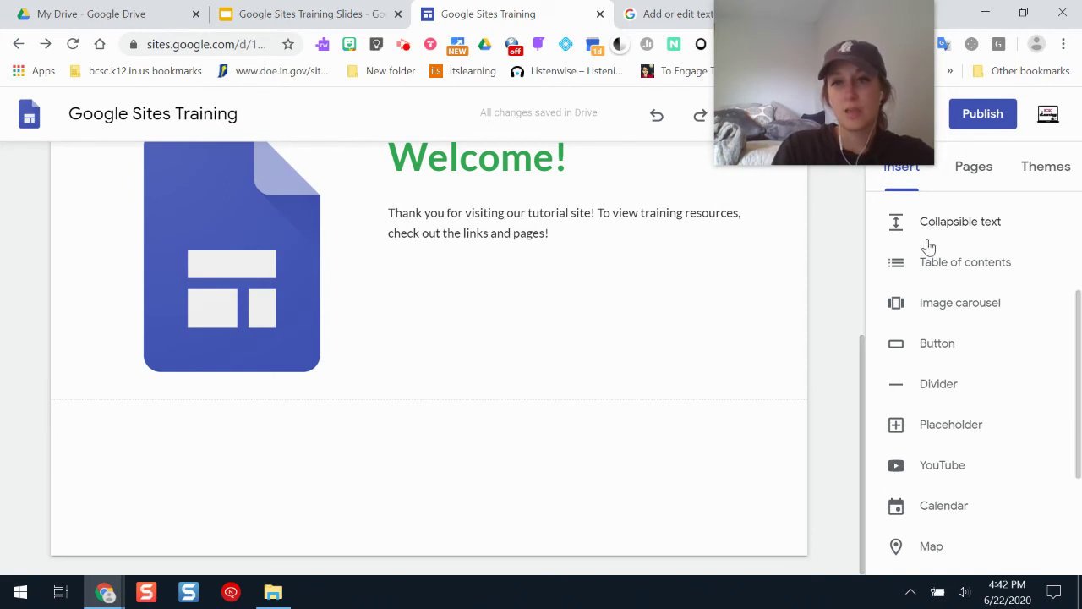
click(934, 311)
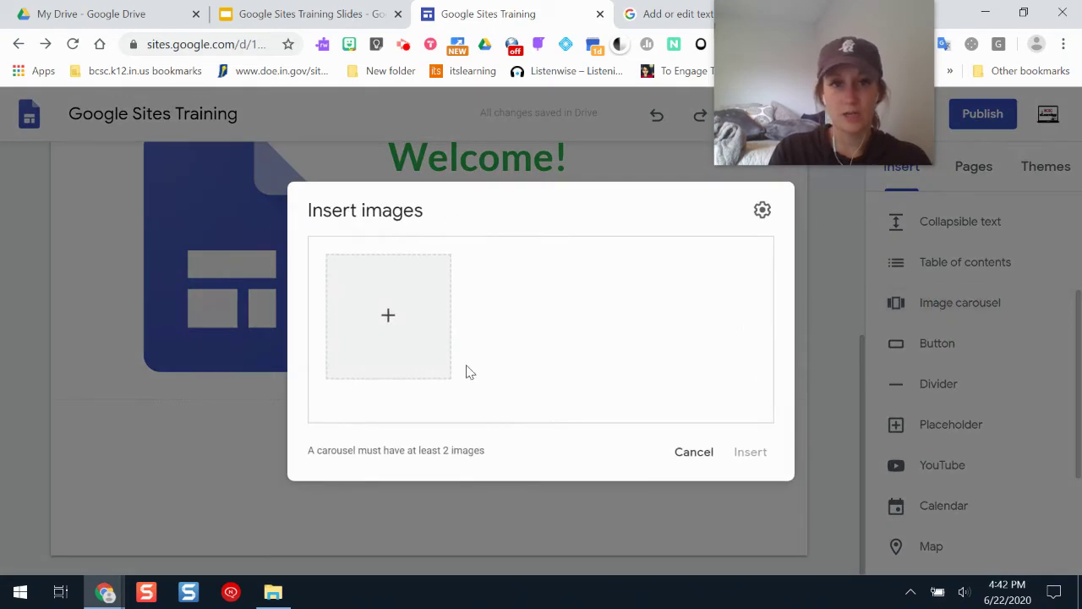
Try to add a web page screenshot to the carousel from a Google image search for "google sites"
click(394, 318)
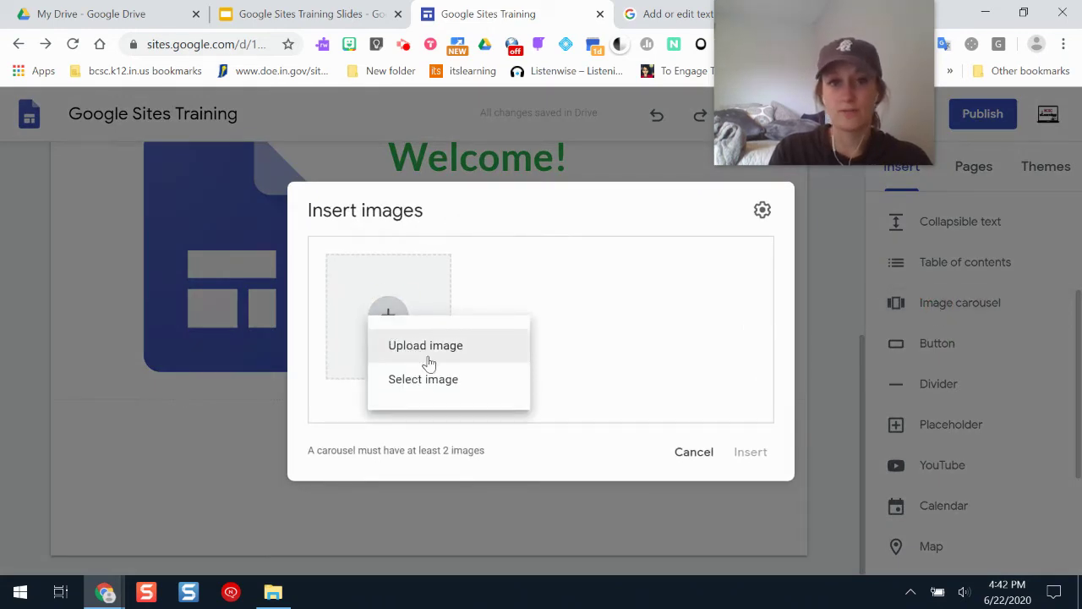
click(429, 387)
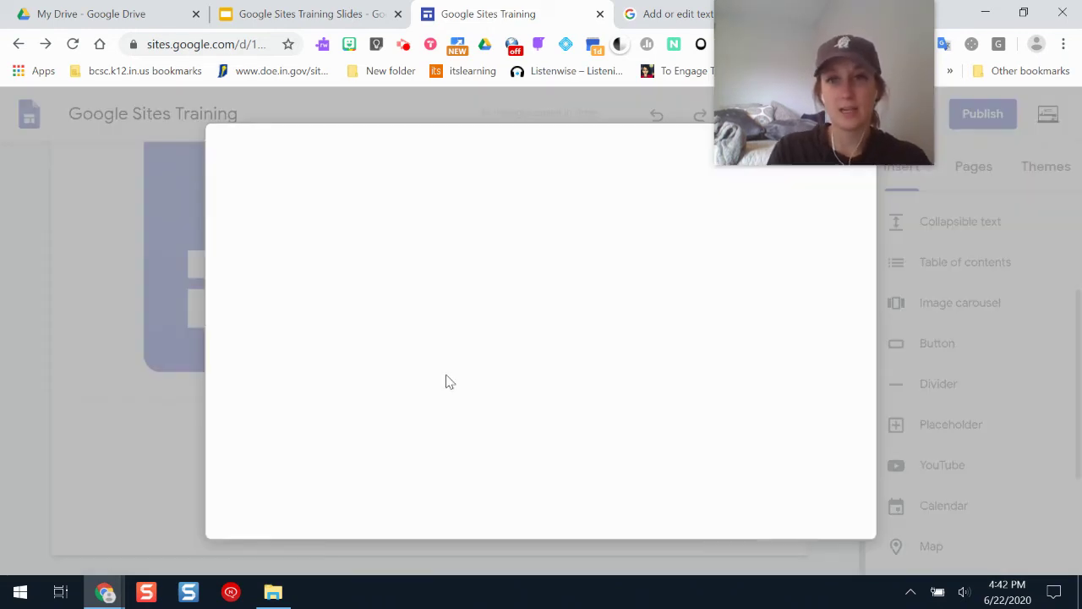
click(372, 210)
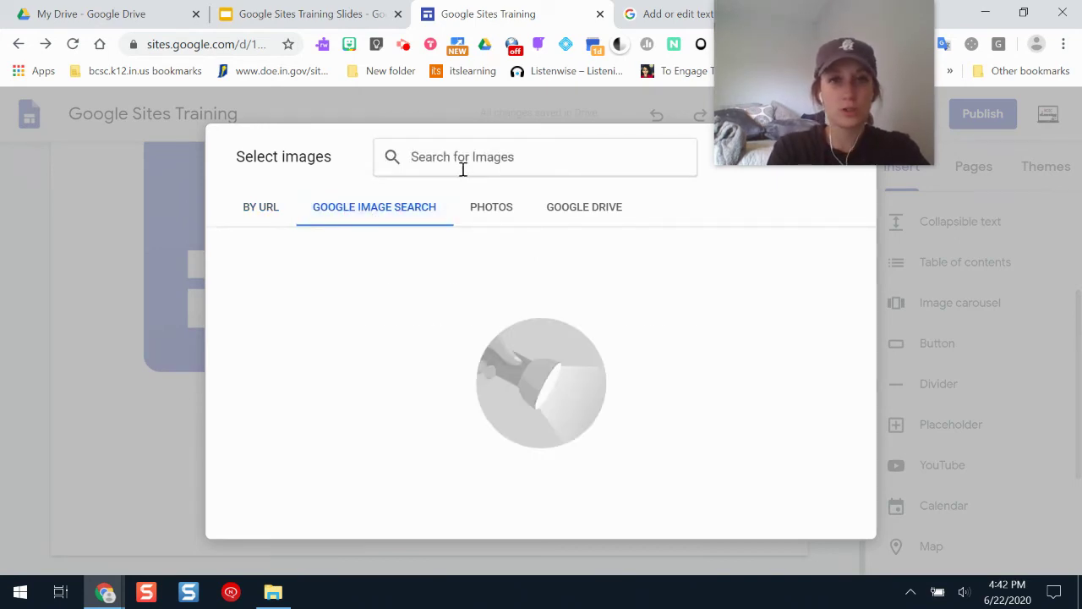
text(google sites)
key(Return)
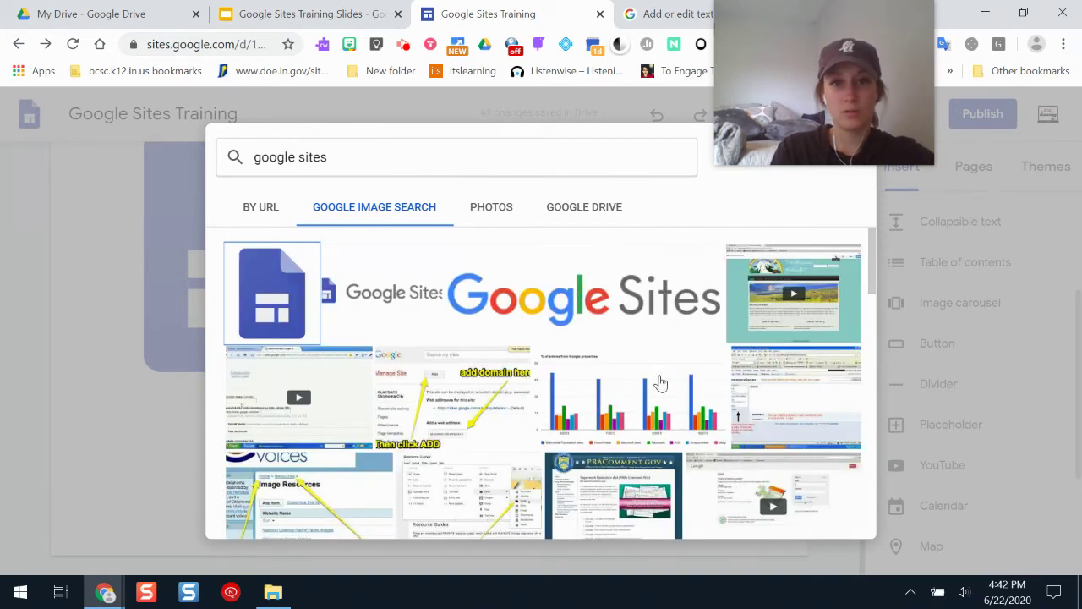
click(765, 297)
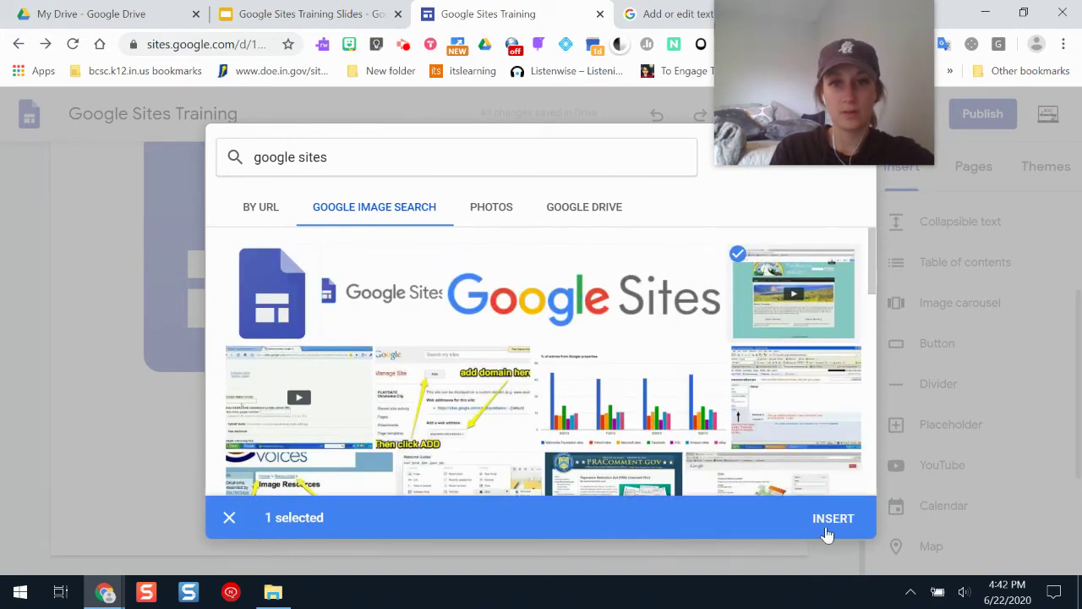
click(827, 534)
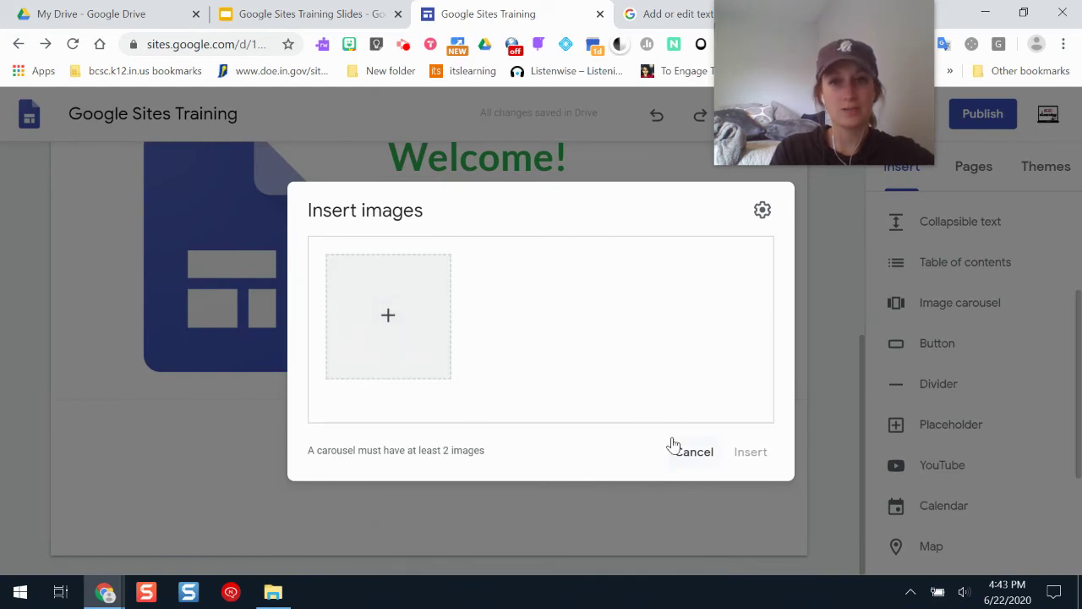
Upload the picture 2020-06-09_17-10-44 from the Pictures folder to the carousel
click(394, 309)
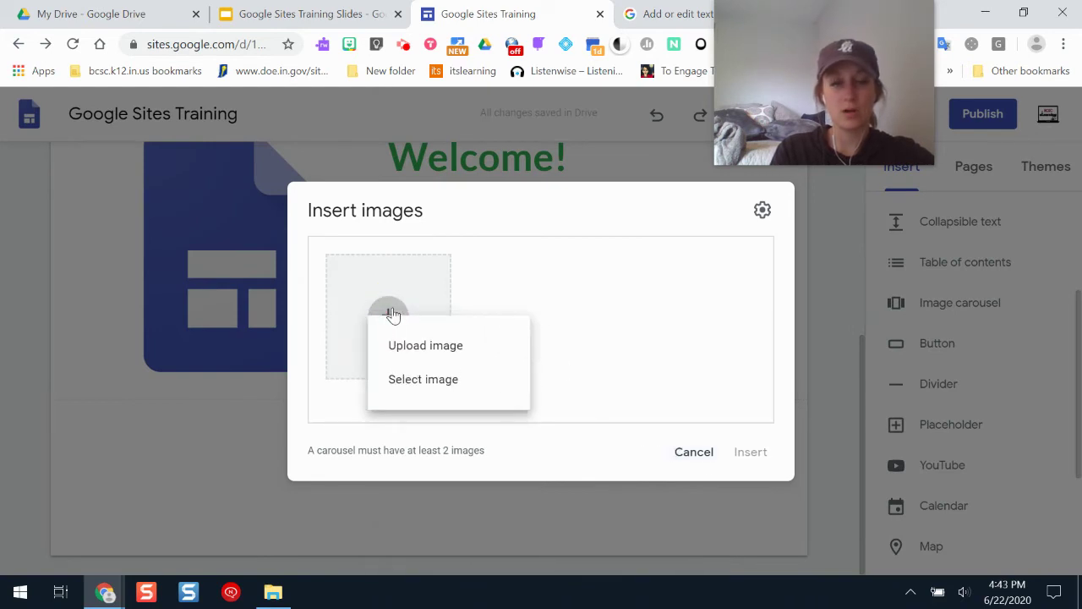
click(428, 361)
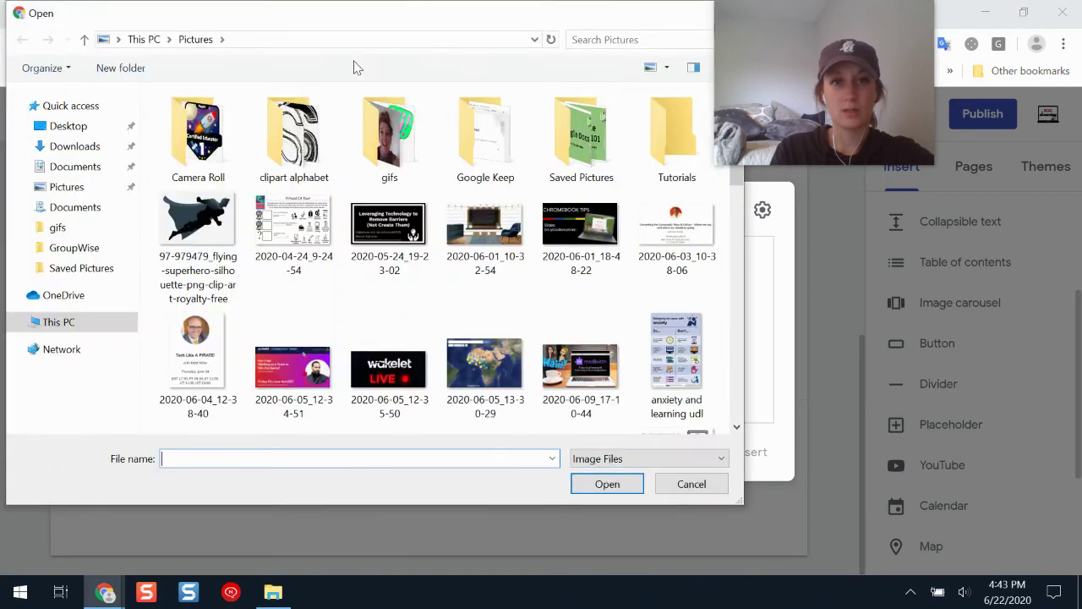
click(596, 361)
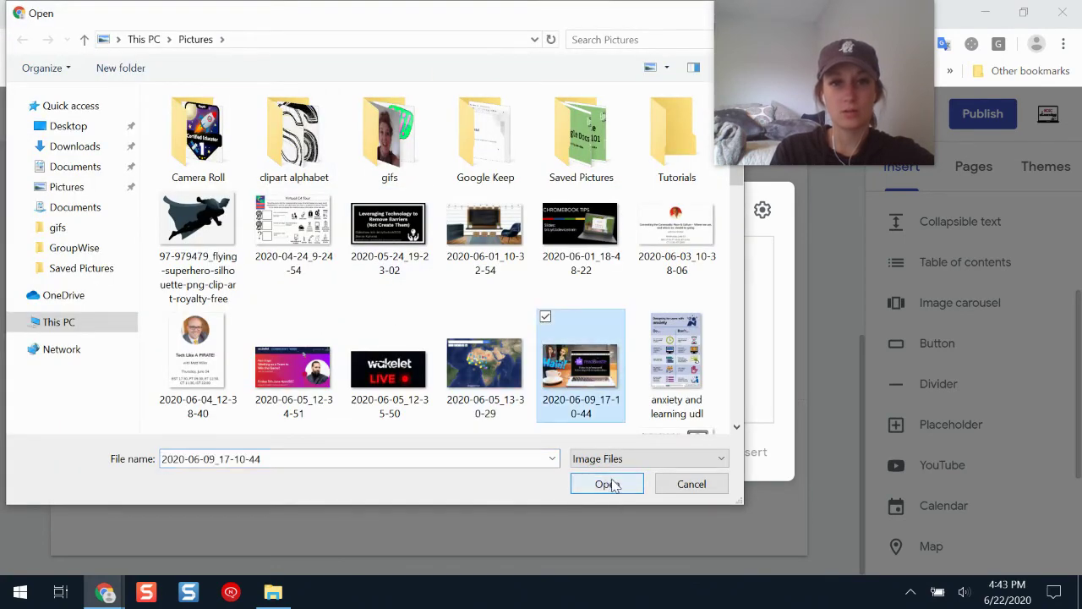
click(609, 482)
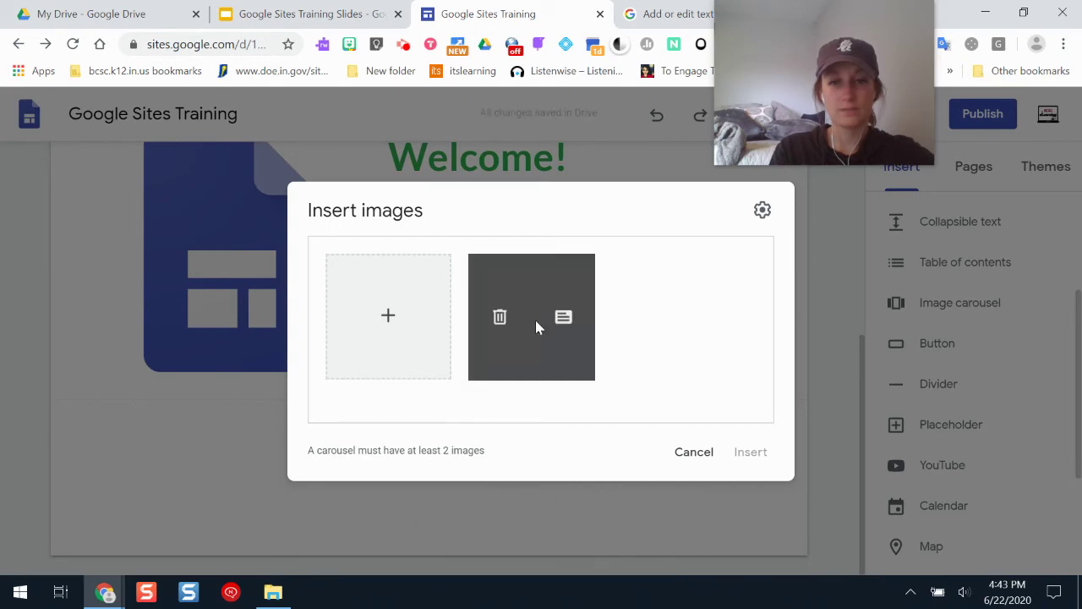
Add the picture 2020-05-24_19-23-02 from the Pictures folder to the carousel
click(386, 311)
click(400, 344)
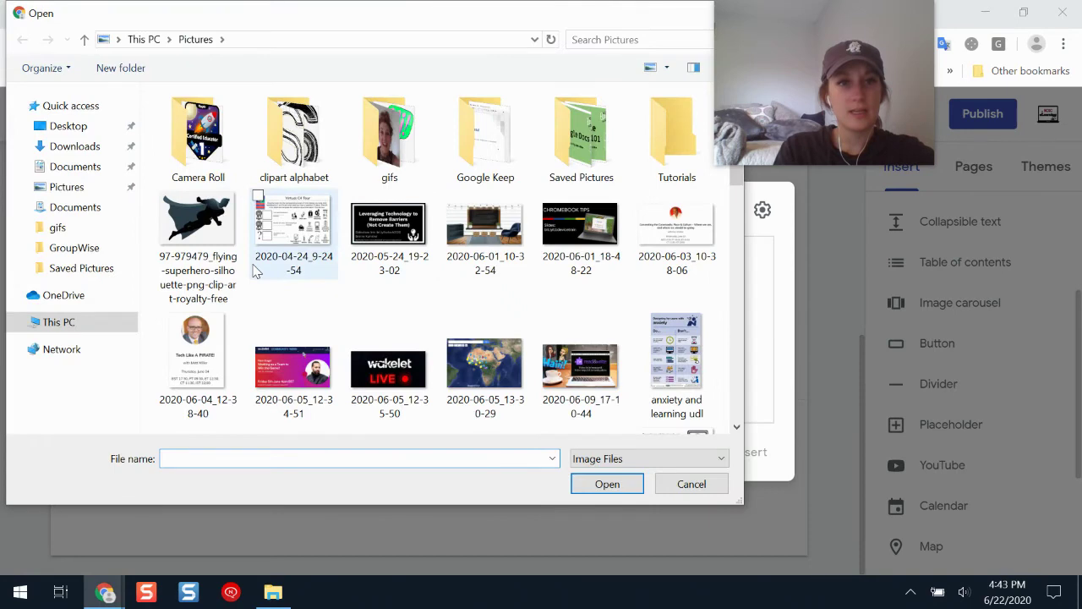
click(377, 245)
click(606, 484)
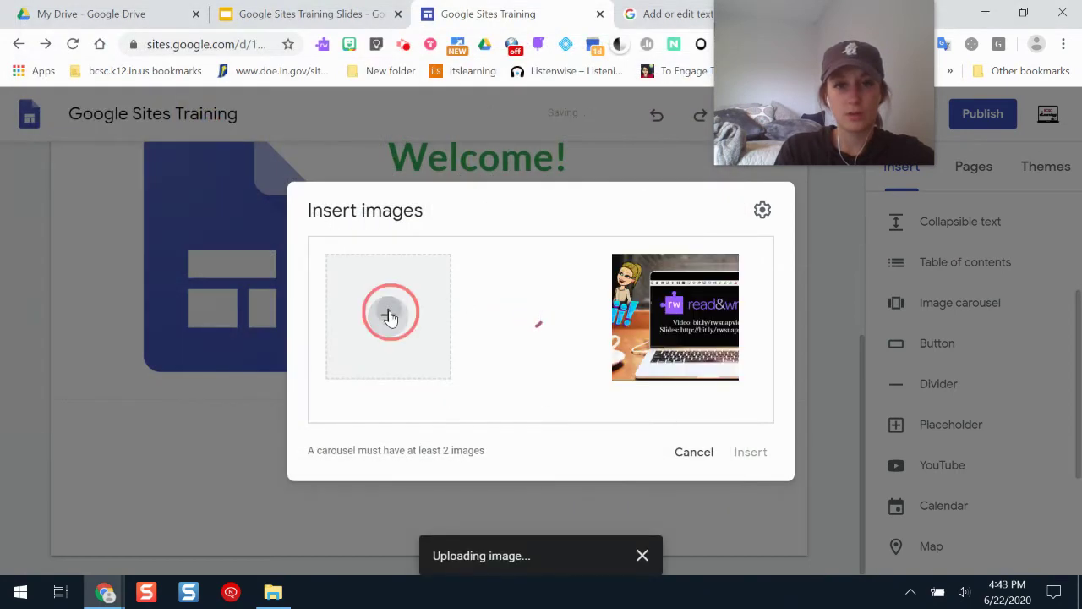
Add the "Chromebook Tips" picture 2020-06-01_18-48-22 from the Pictures folder to the carousel
click(388, 314)
click(419, 347)
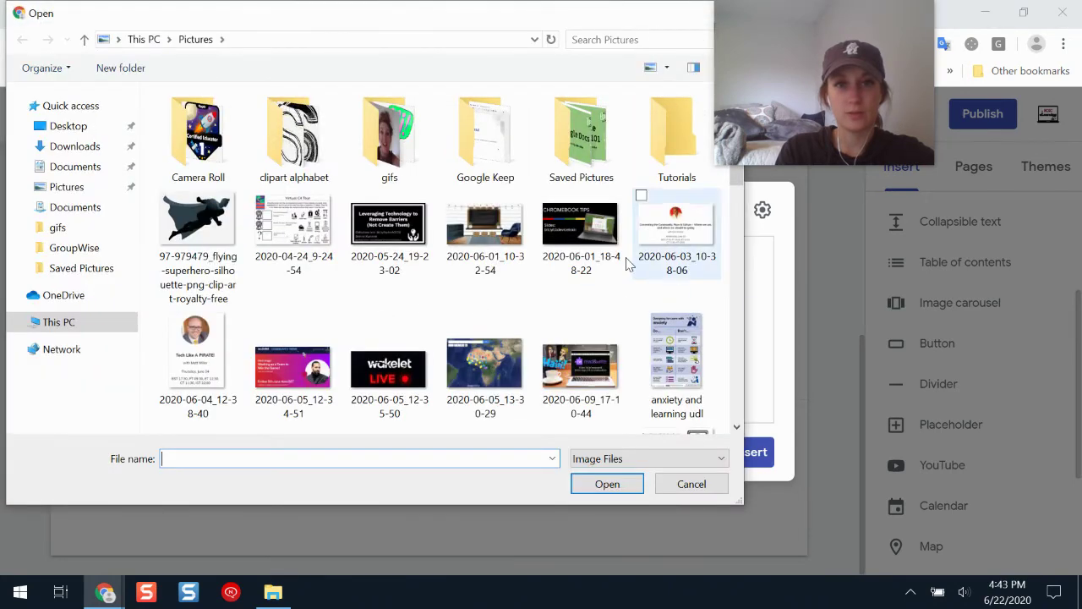
click(615, 258)
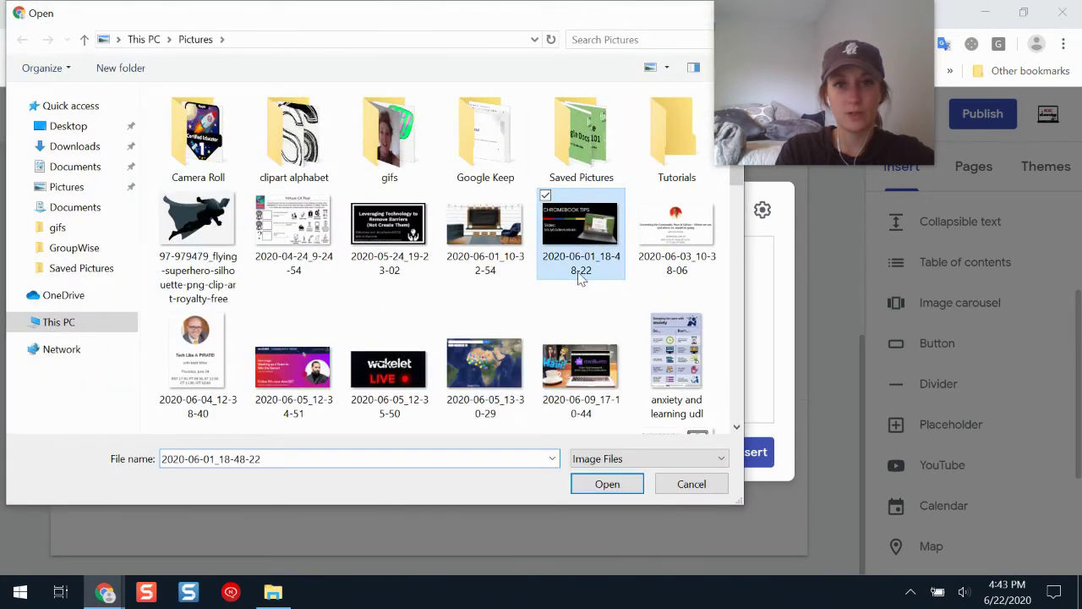
click(605, 490)
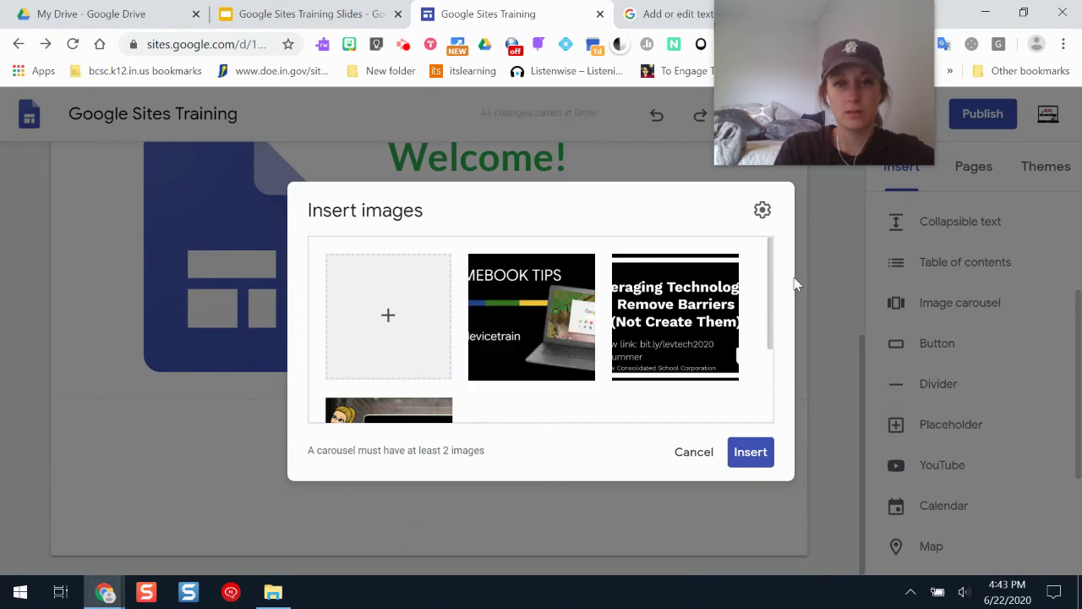
Turn on Auto start with the transition speed set to Slow, and insert the carousel into the page
click(766, 220)
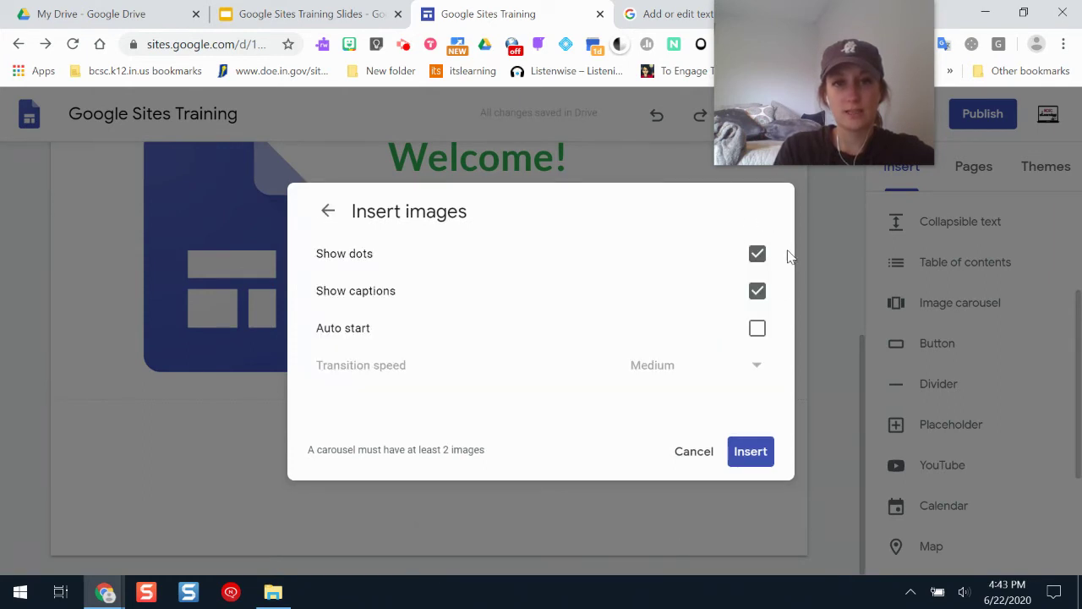
click(758, 329)
click(757, 367)
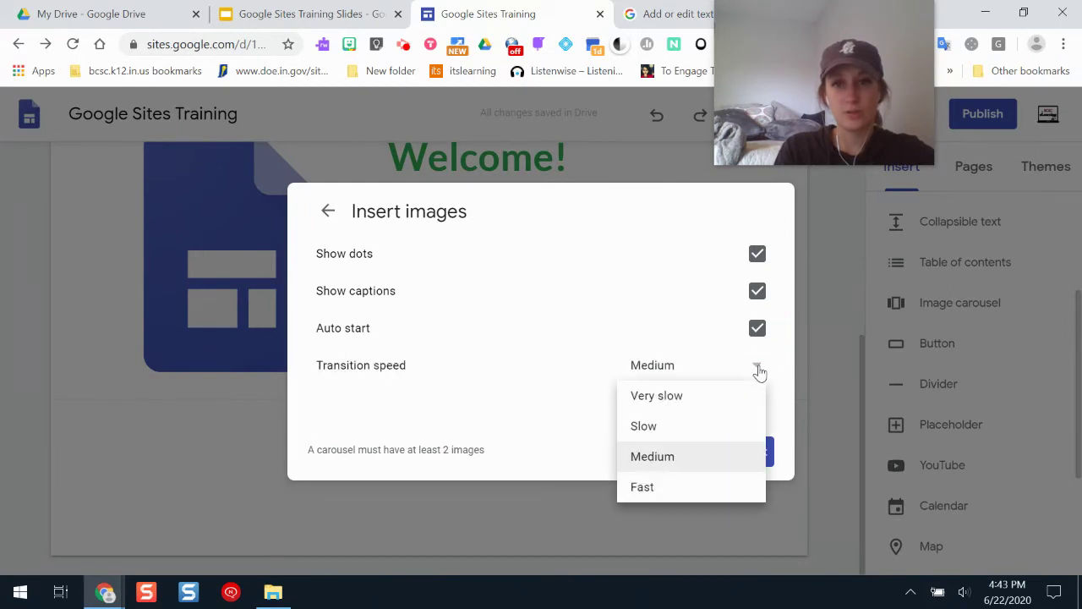
click(672, 425)
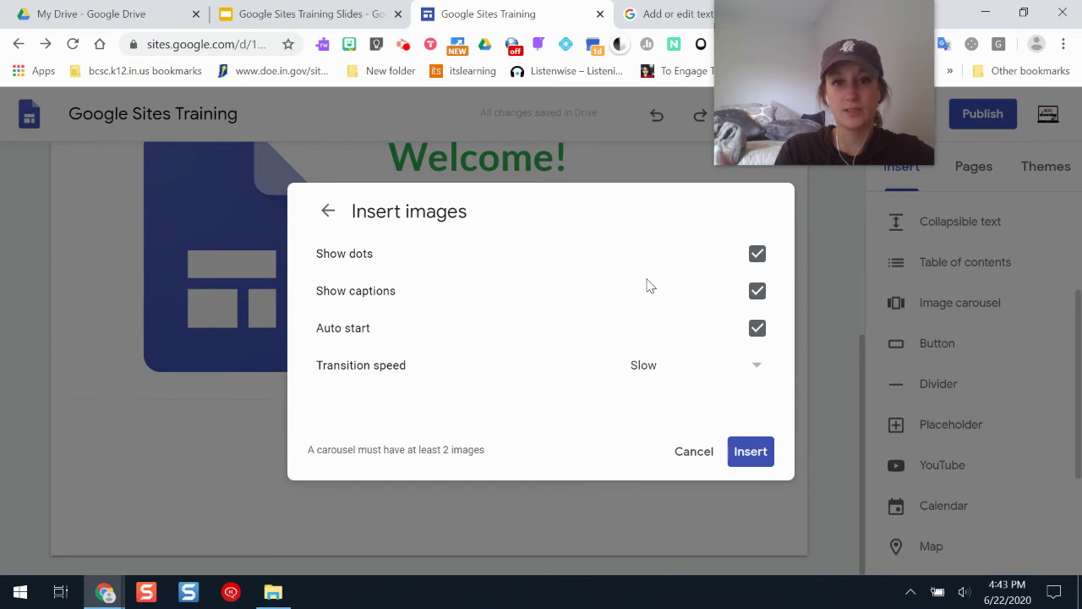
click(750, 451)
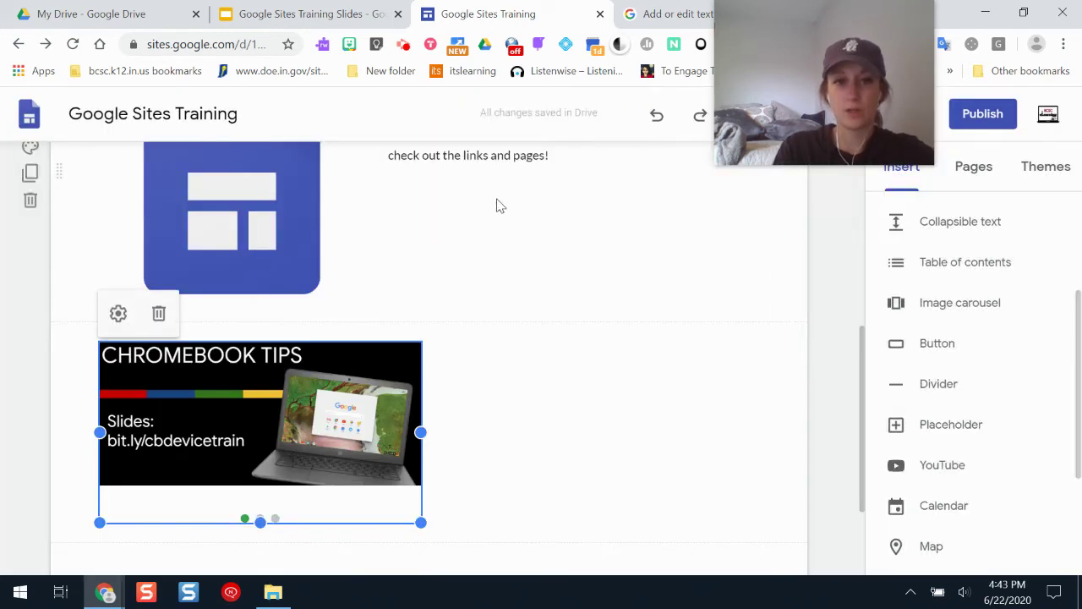
Narrow the image carousel to the same width as the icon's frame above it
drag(418, 432, 372, 435)
click(560, 469)
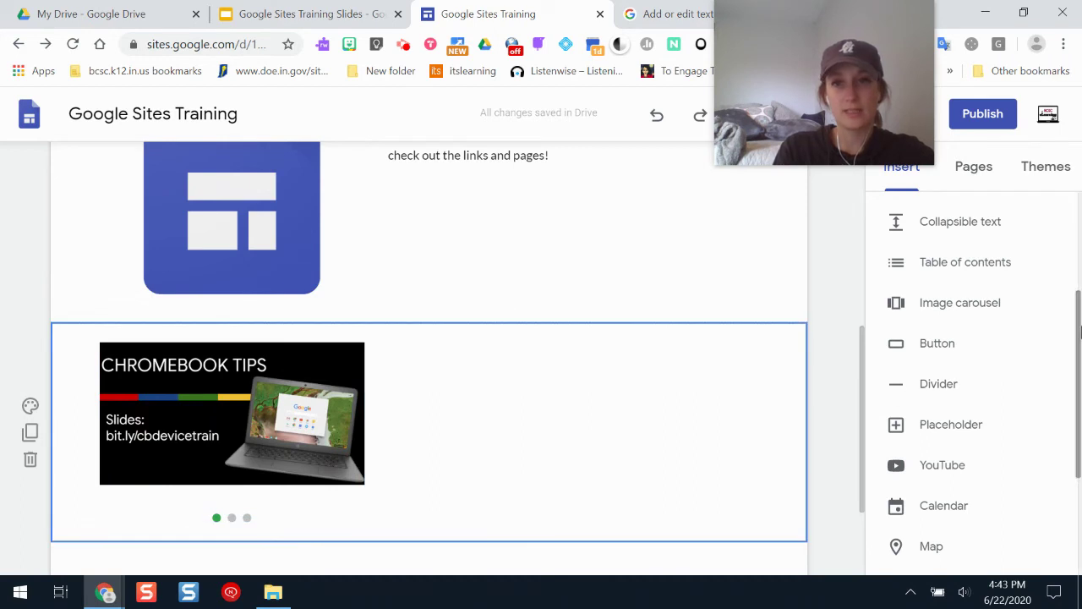
scroll(1065, 322, down, 1)
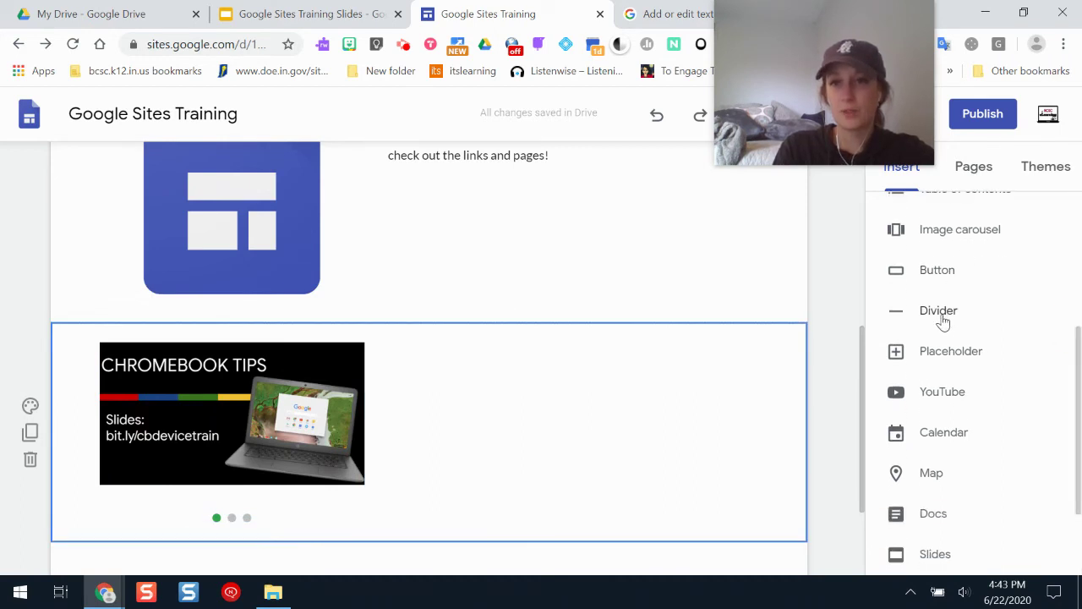
Search YouTube for "google sites", insert the video "How to Use the New Google Sites" and place it beside the image carousel
scroll(1068, 374, down, 1)
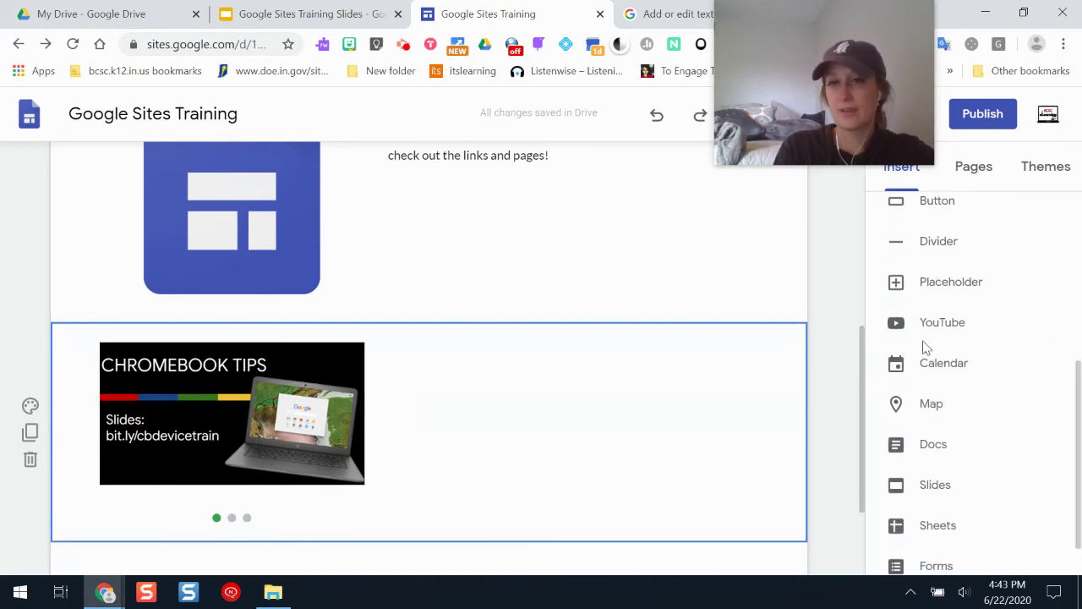
click(915, 323)
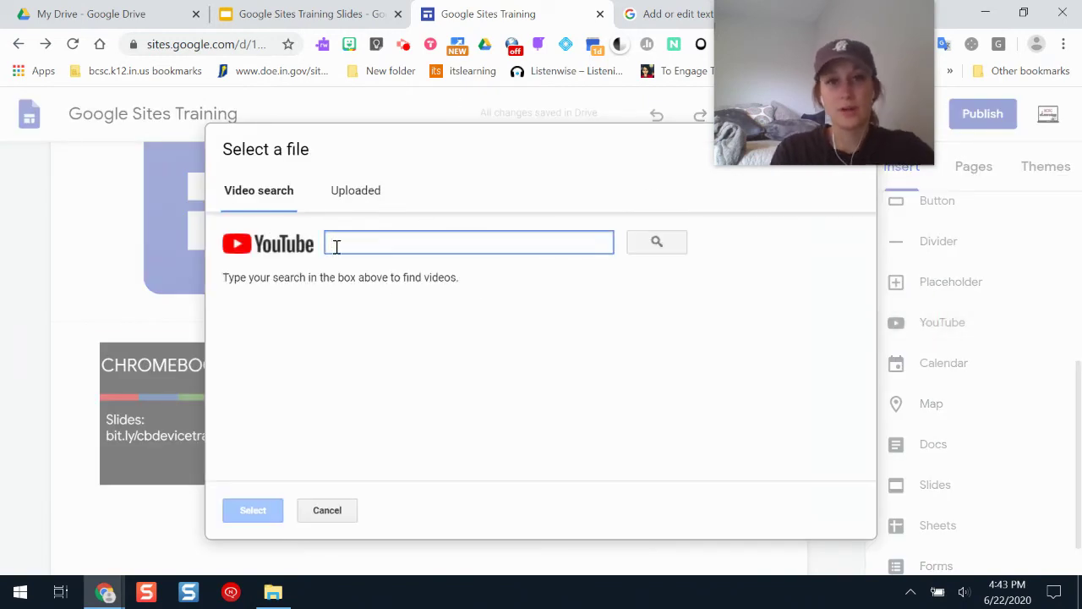
text(google sites)
key(Return)
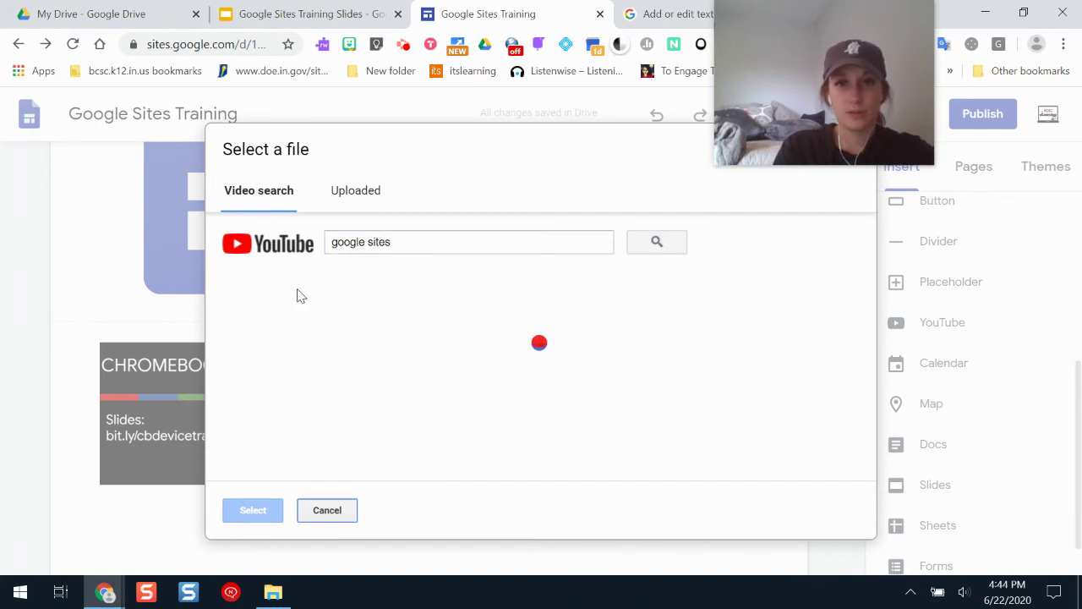
click(379, 333)
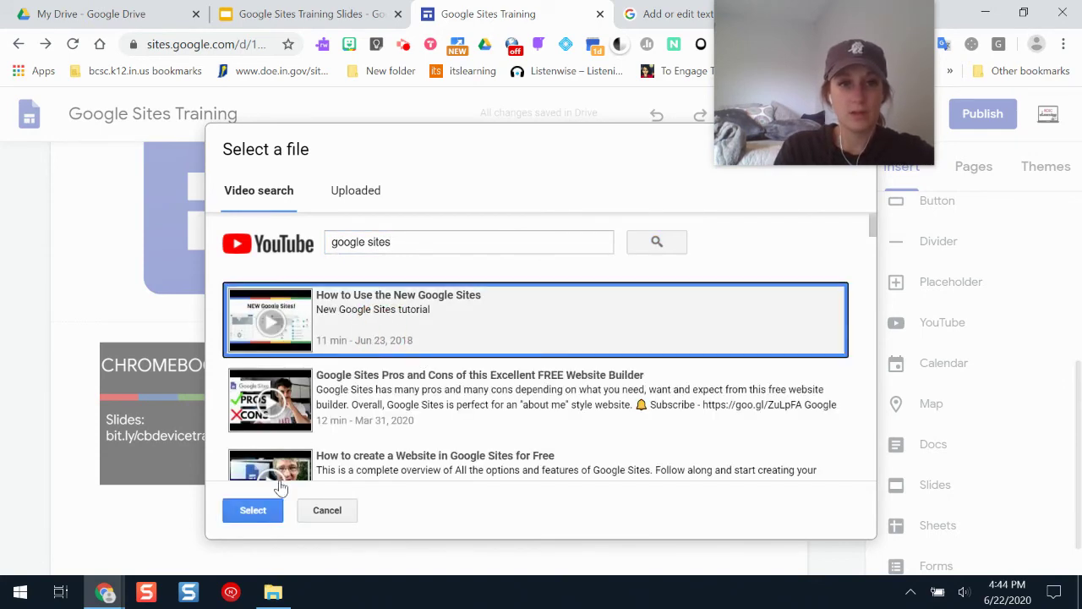
click(251, 511)
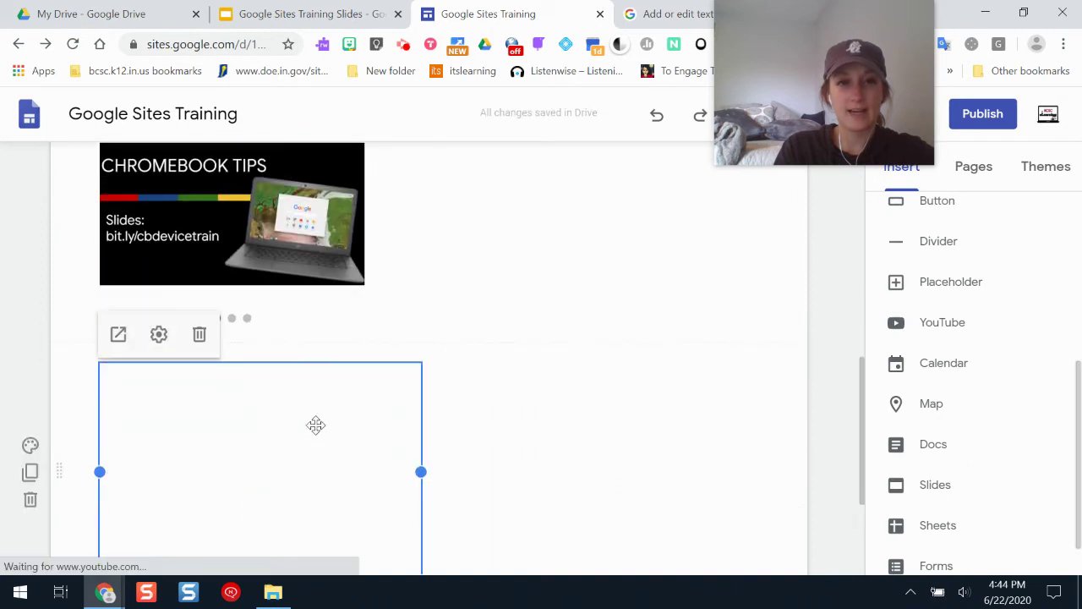
drag(558, 242, 575, 242)
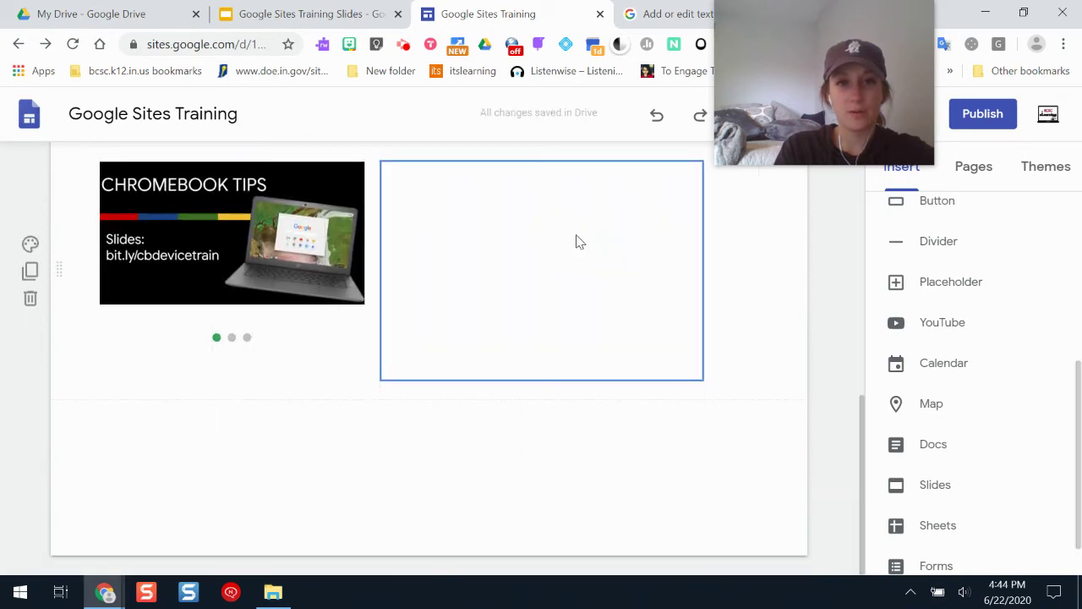
Insert the "Summer EdTech" Google Doc with the training tables below the carousel and video
mouse_move(862, 430)
mouse_down()
mouse_move(864, 349)
mouse_move(871, 423)
mouse_up()
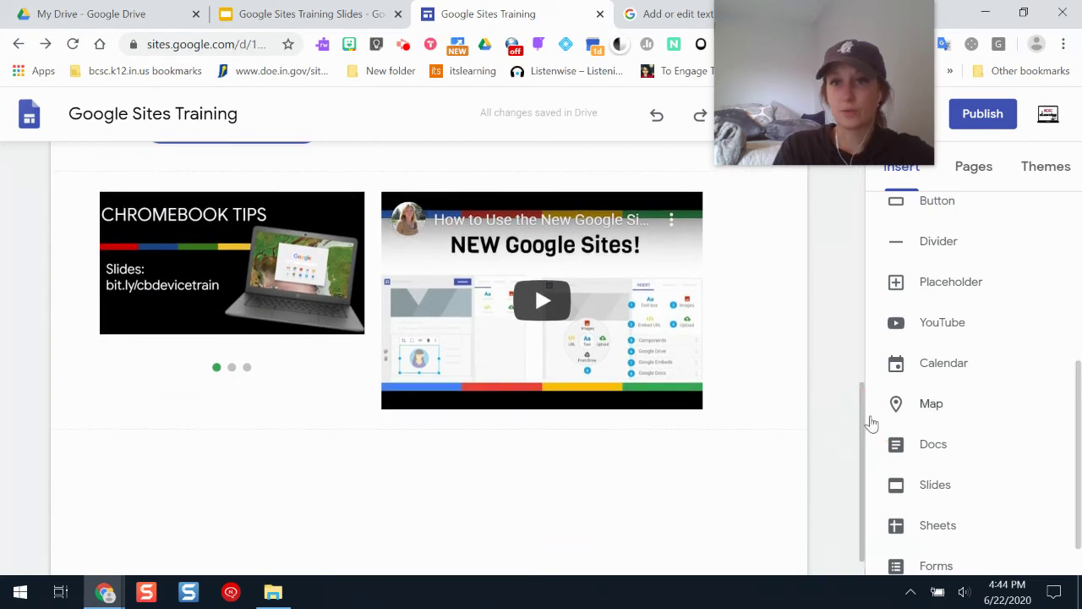
drag(1073, 385, 1070, 411)
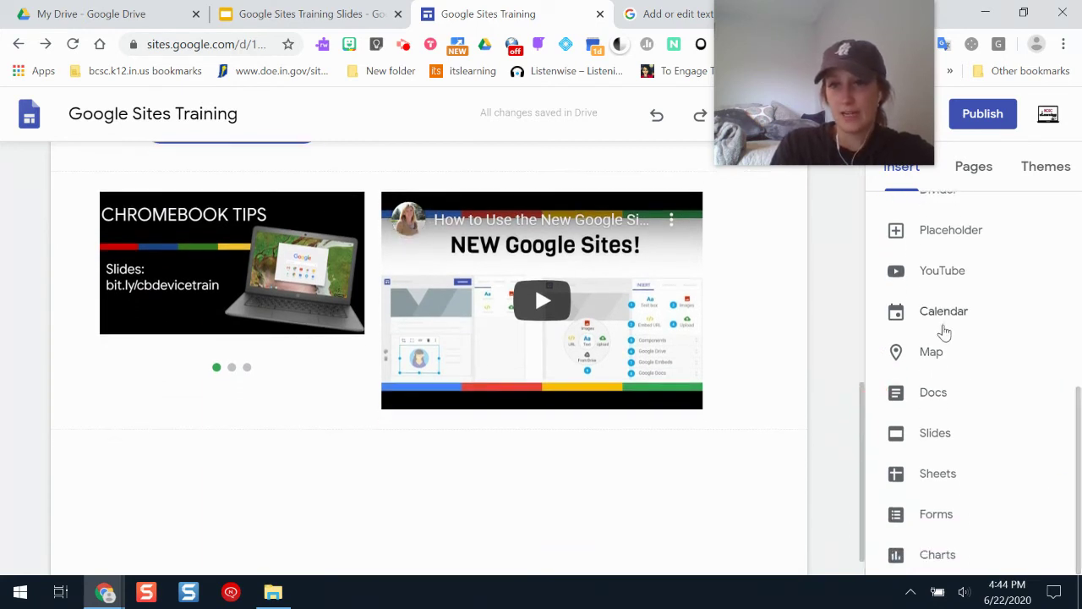
click(923, 397)
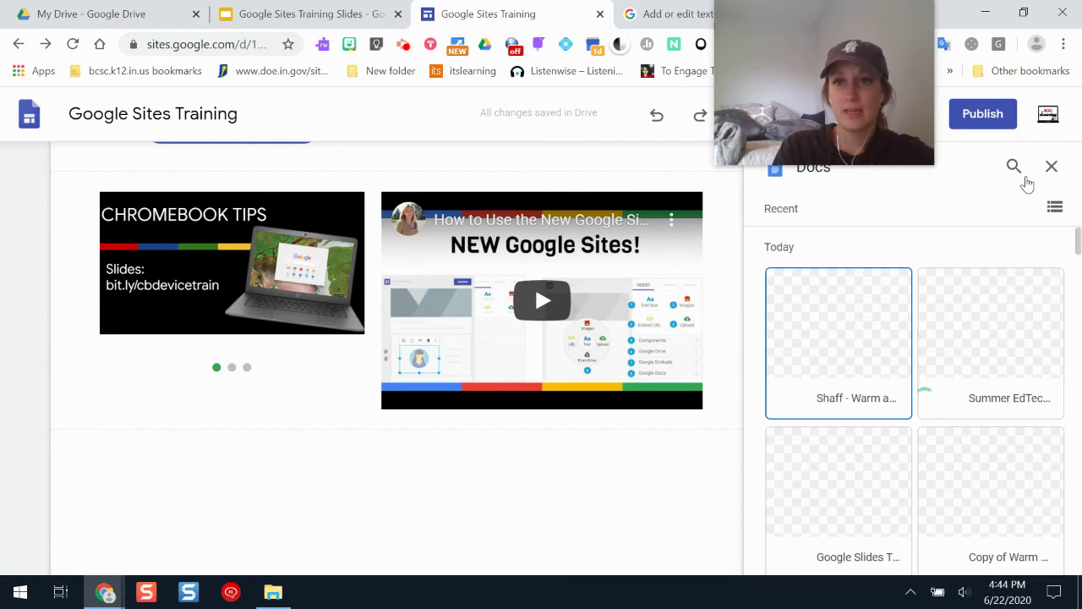
click(956, 376)
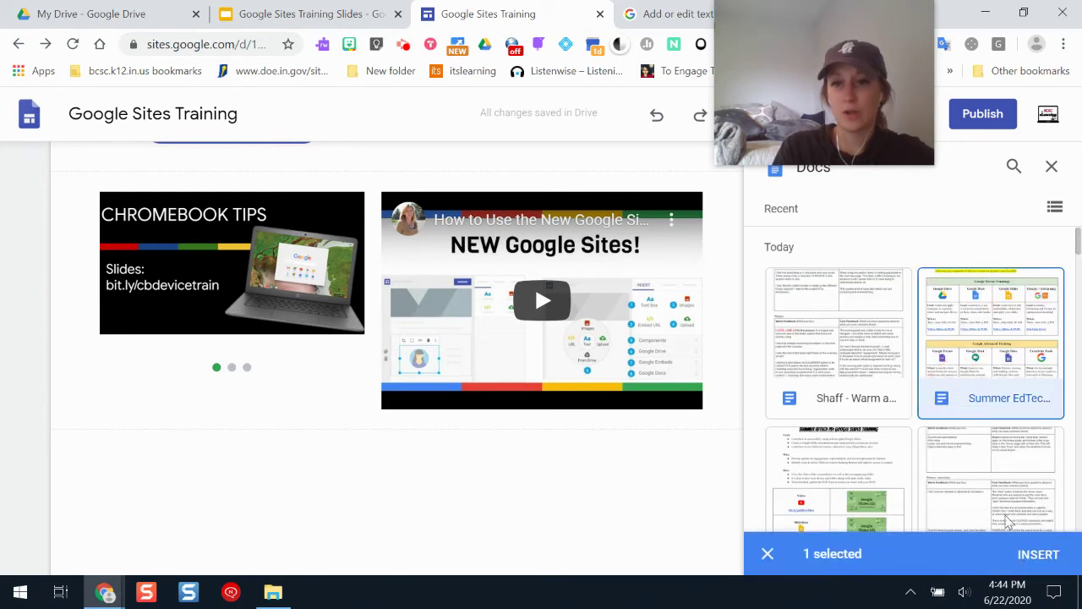
click(1040, 555)
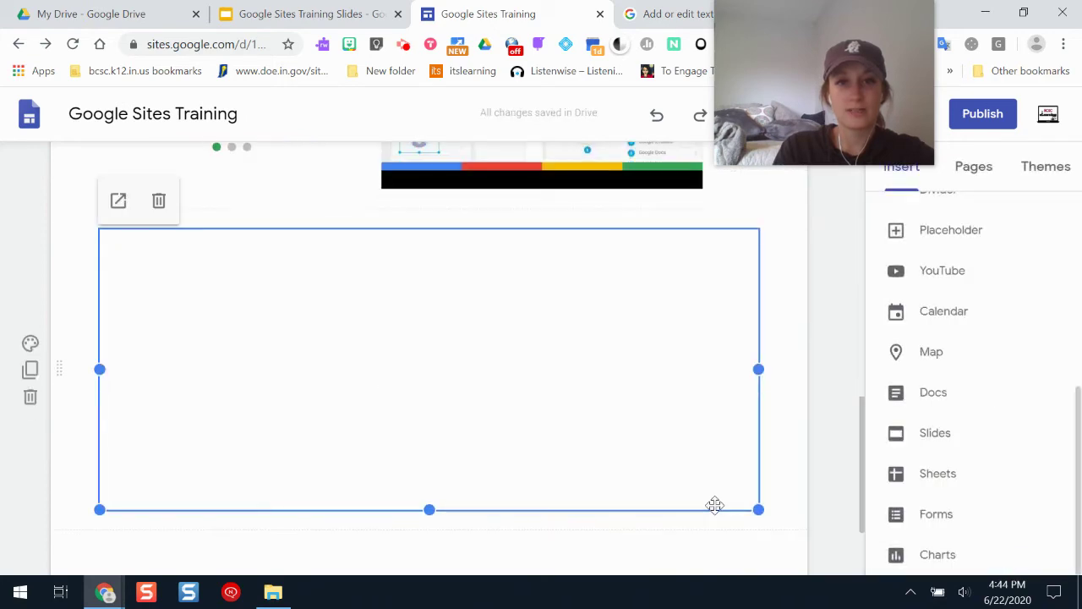
Narrow the embedded document to the carousel's width and lengthen its frame to fit both training tables
drag(757, 513, 362, 338)
click(267, 301)
drag(232, 379, 243, 589)
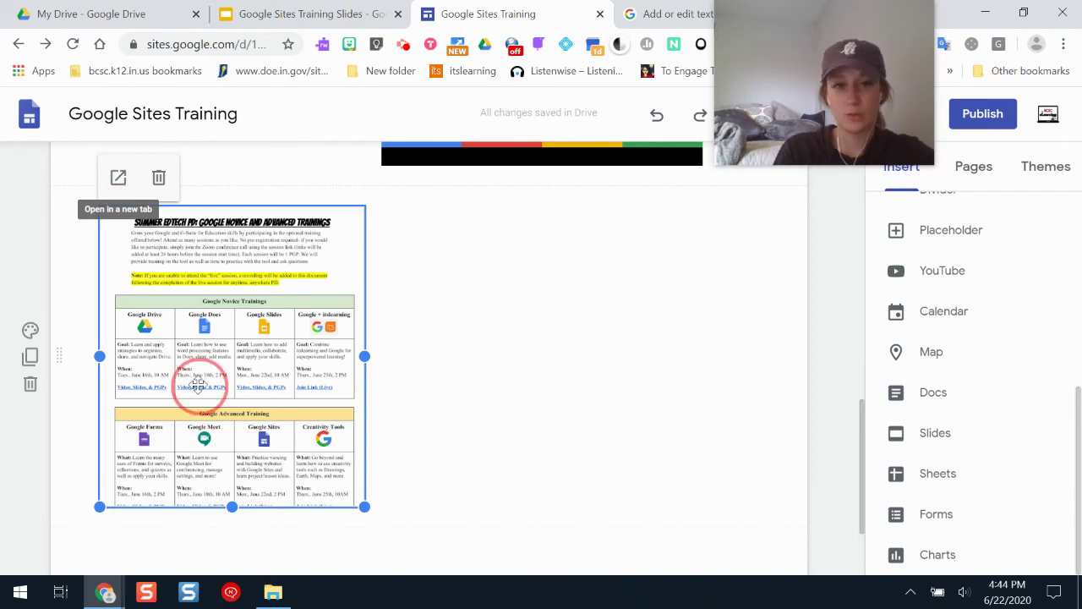
drag(232, 506, 240, 549)
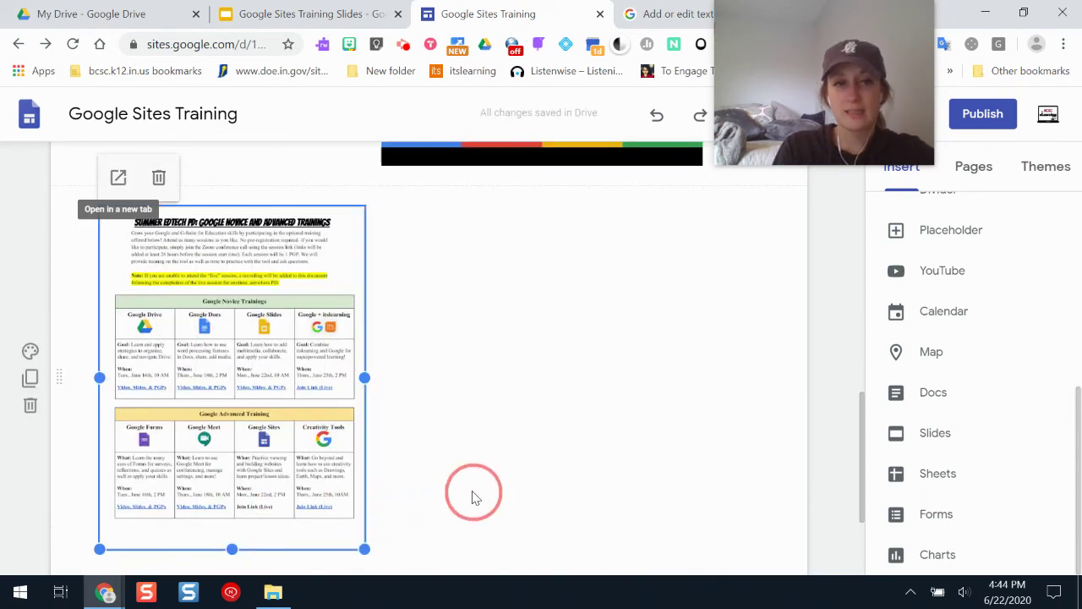
click(837, 398)
click(1074, 437)
mouse_move(863, 510)
mouse_down()
mouse_move(866, 572)
mouse_move(864, 377)
mouse_move(875, 484)
mouse_up()
drag(867, 404, 833, 237)
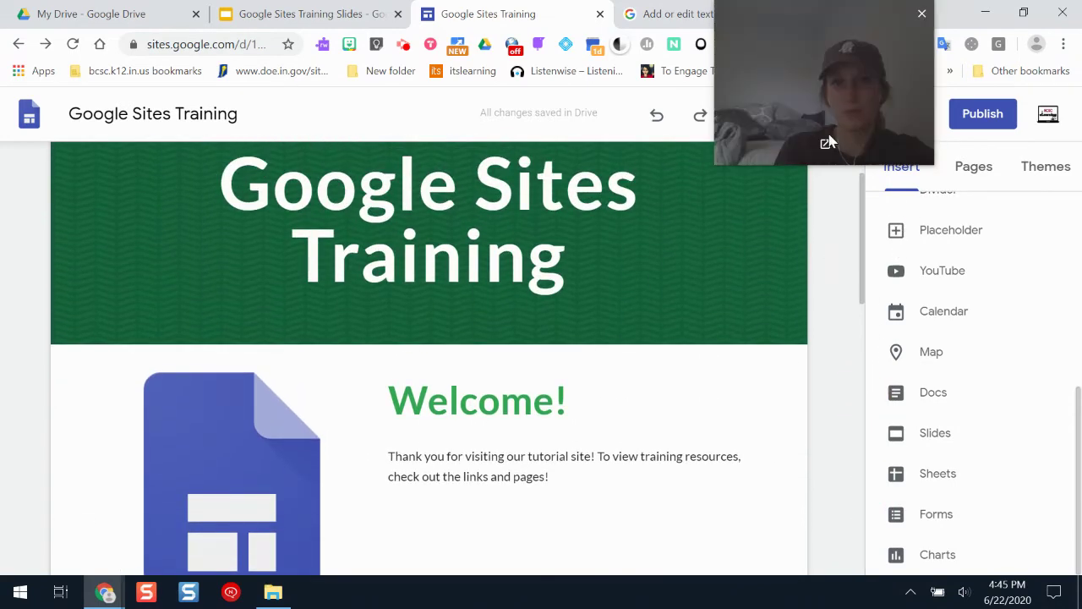
drag(833, 61, 171, 451)
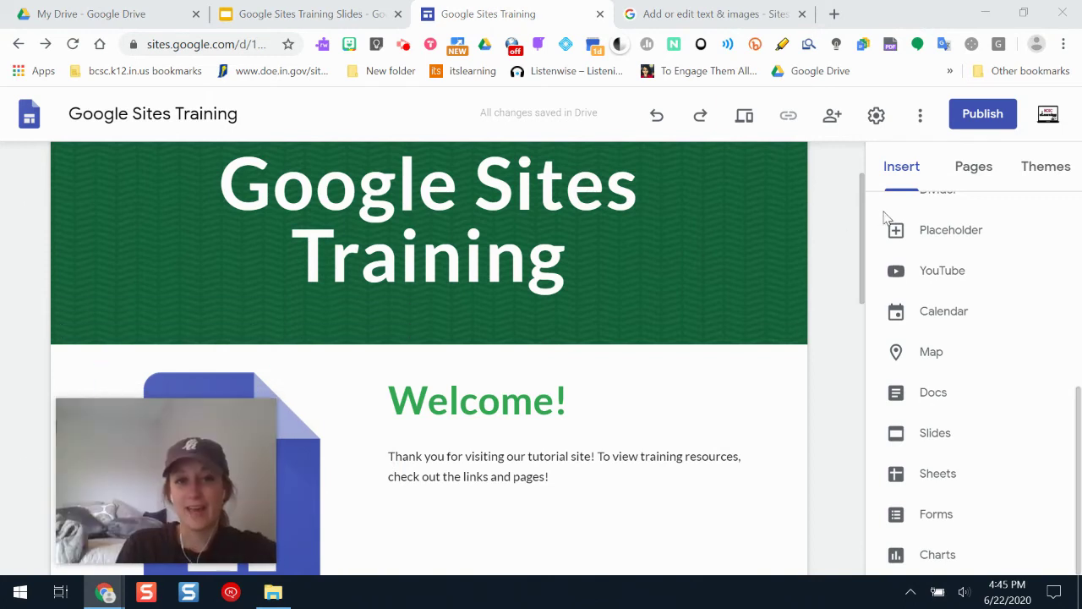
drag(865, 230, 863, 188)
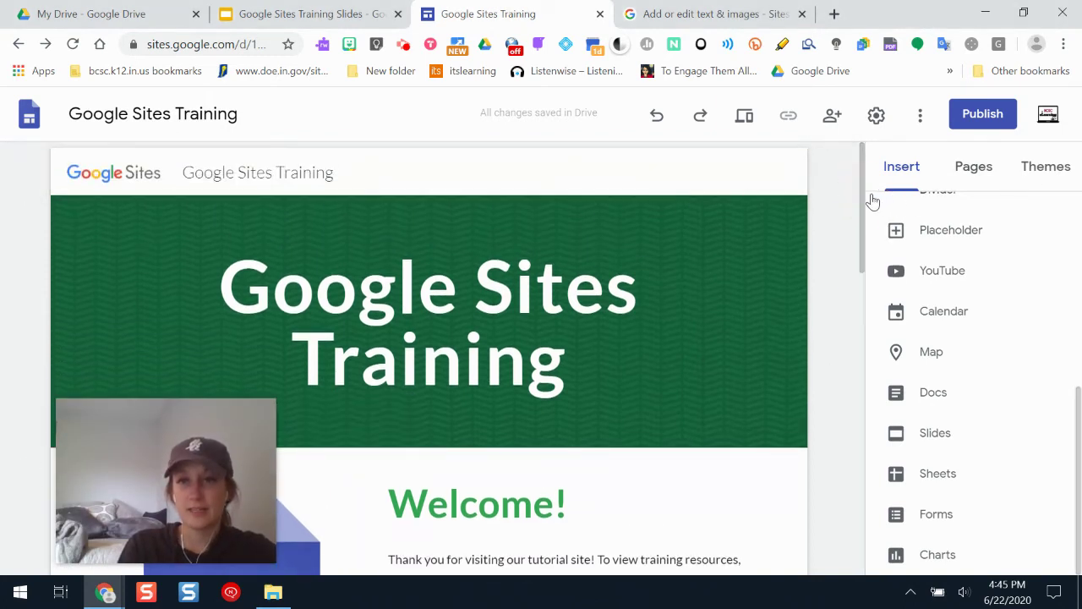
scroll(1065, 430, up, 5)
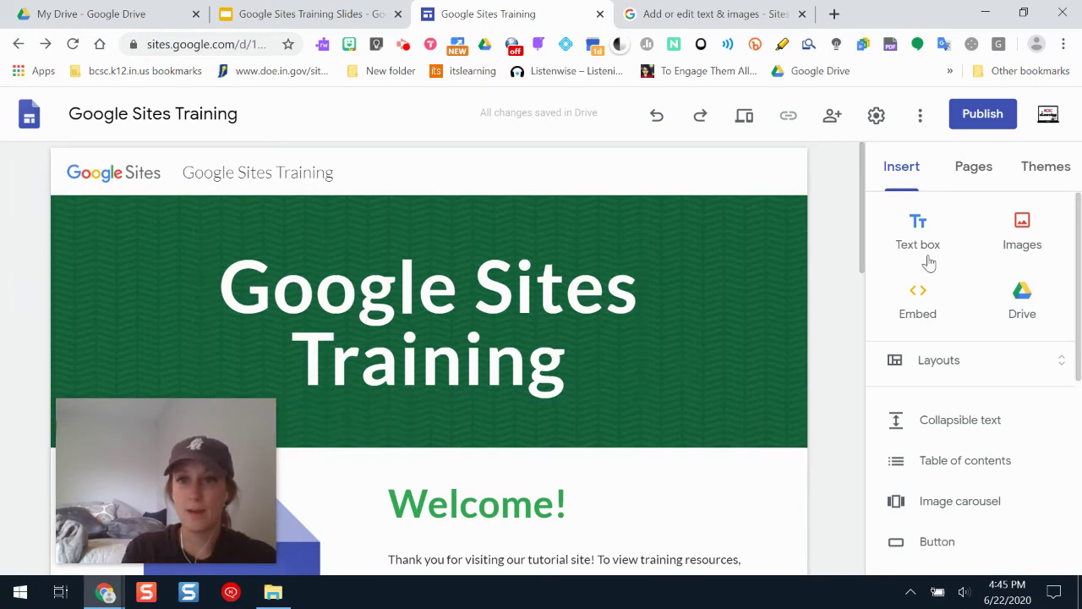
Add a new page named "Training Guides" to the site
click(972, 173)
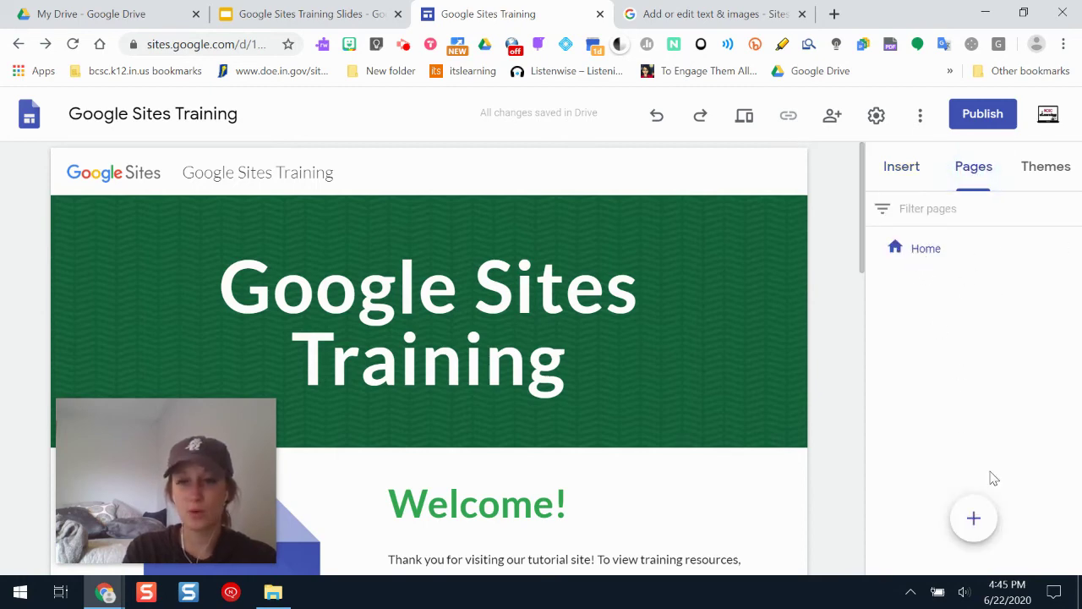
click(975, 520)
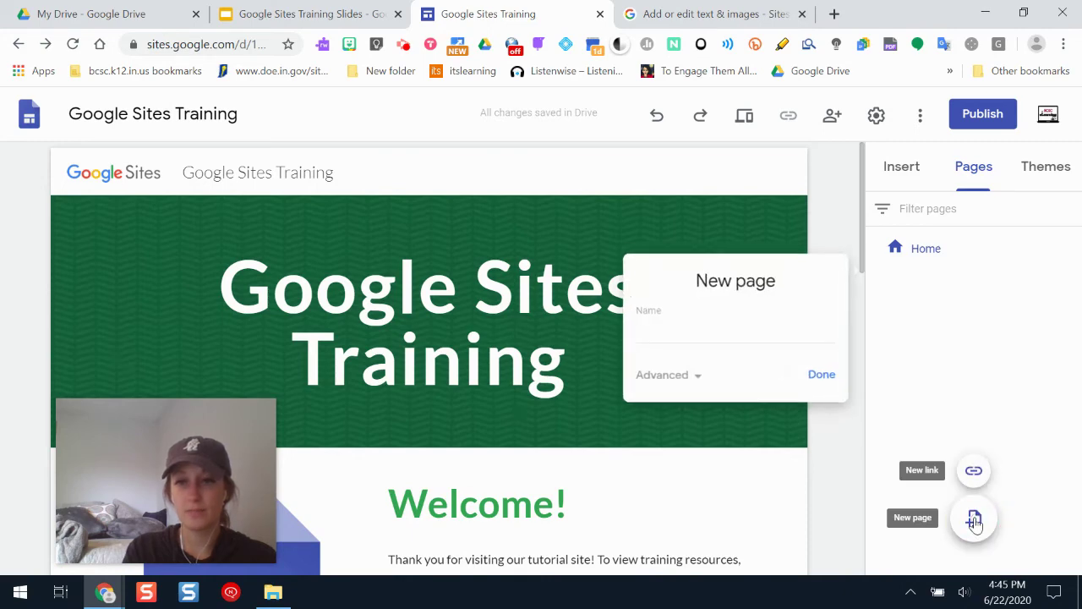
click(822, 378)
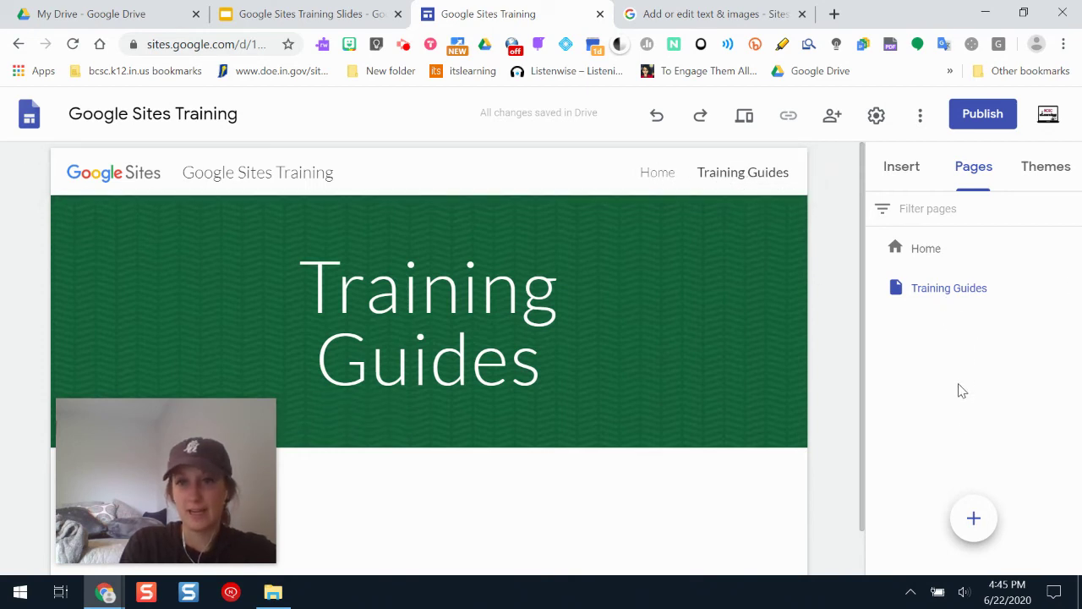
Add two more pages to the site, named "Tutorial Videos" and "Contact"
click(974, 518)
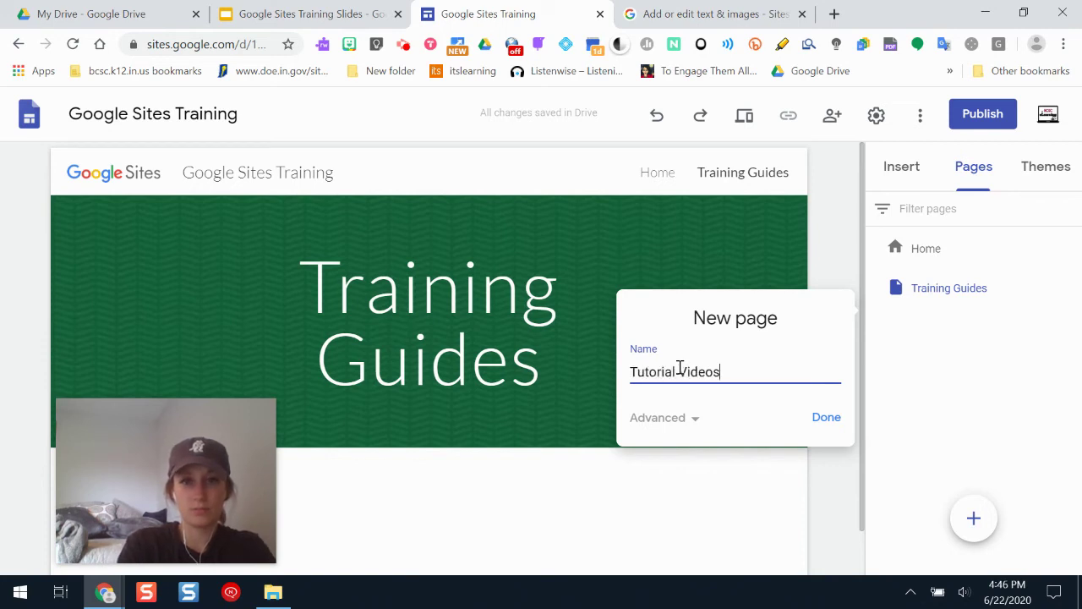
click(817, 428)
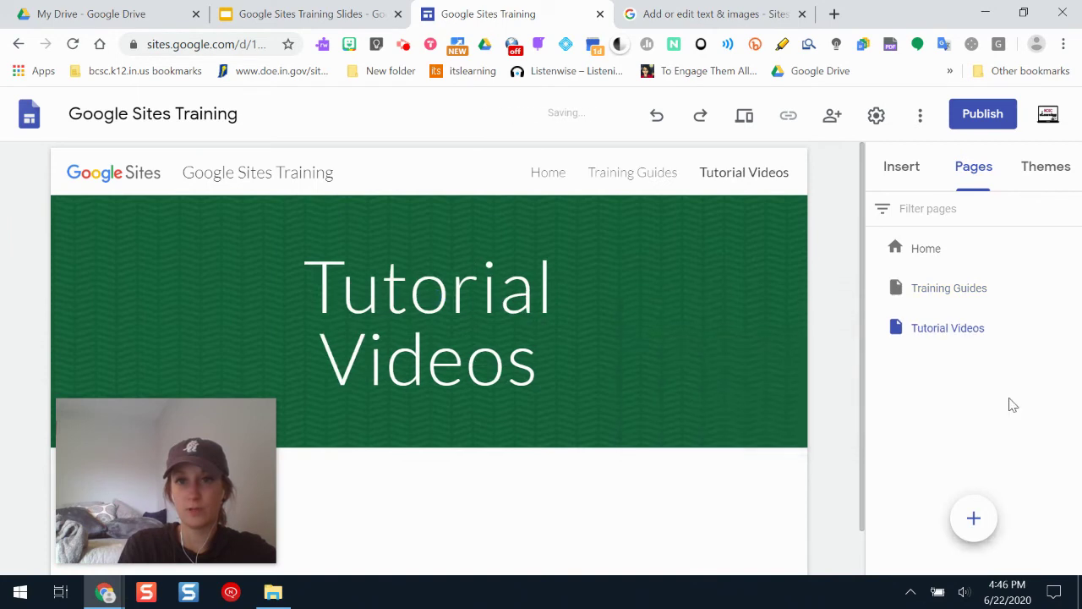
click(971, 513)
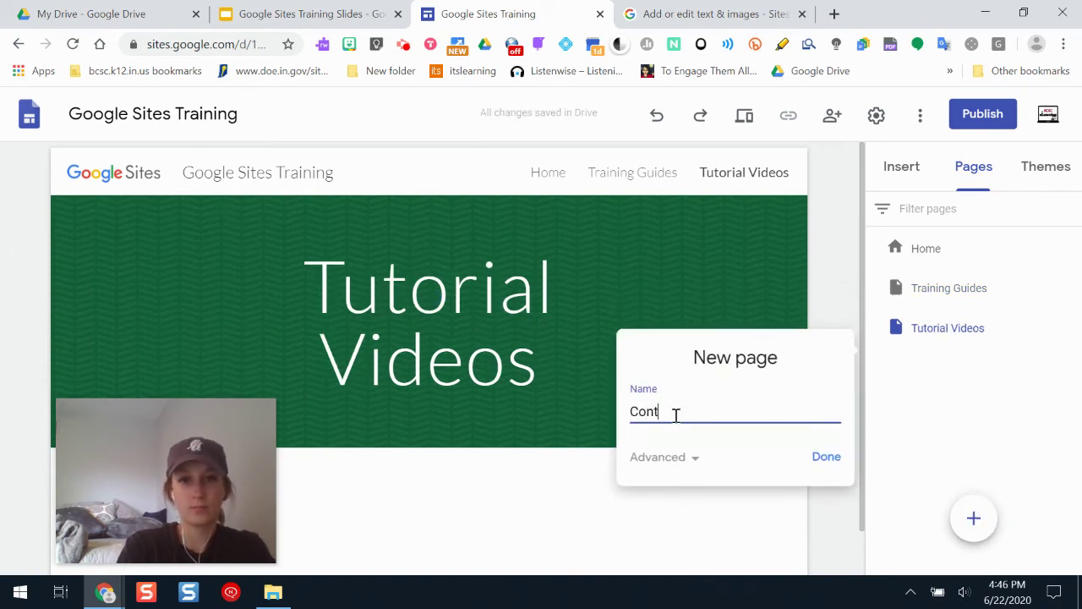
click(828, 466)
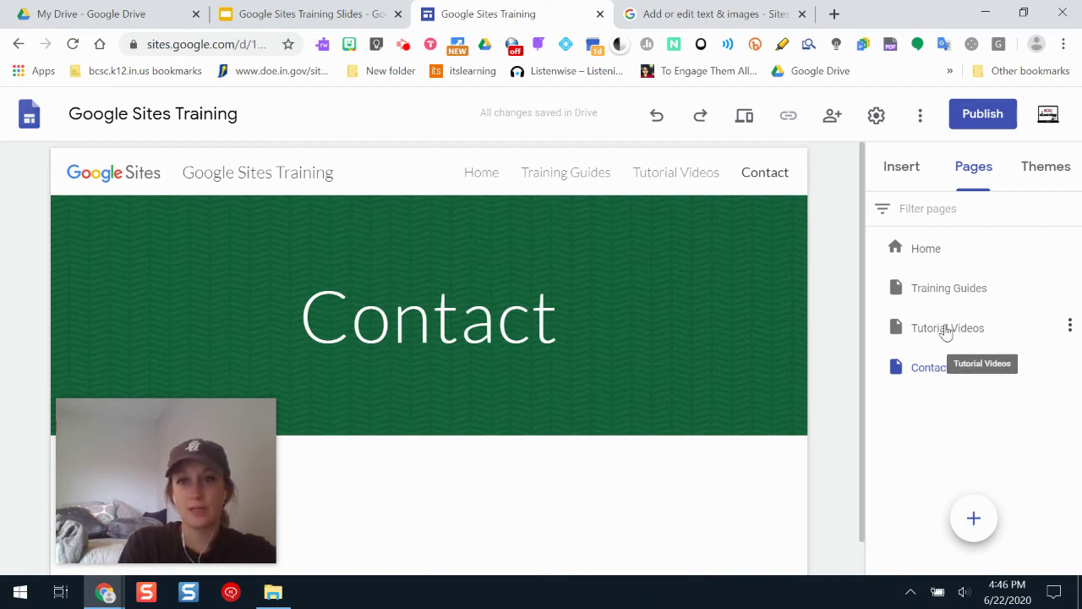
Move the Tutorial Videos page above Training Guides in the page order and show its page options
drag(945, 332, 940, 272)
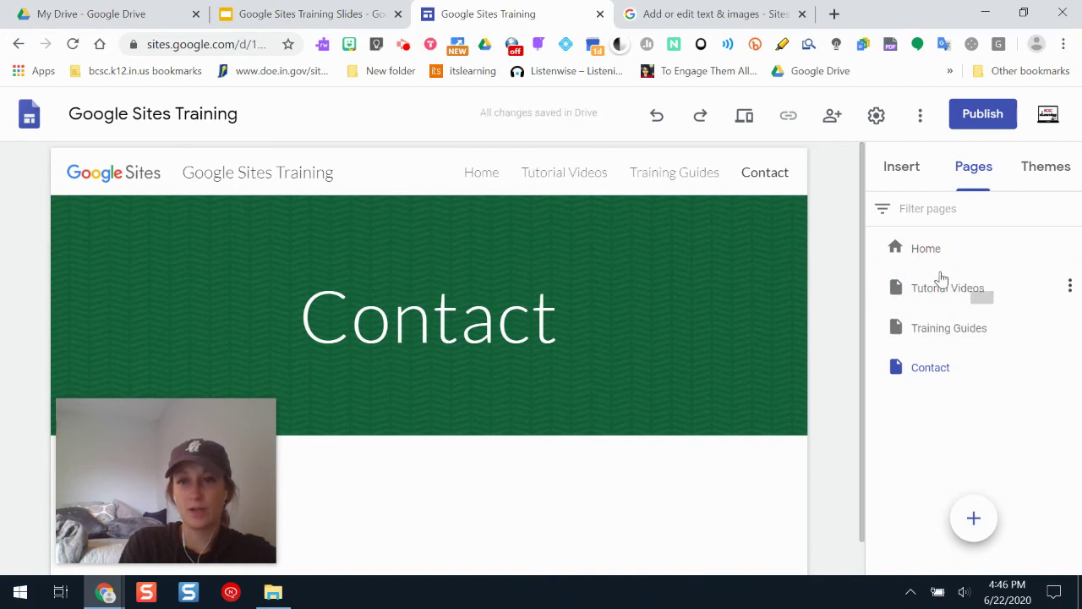
click(1070, 287)
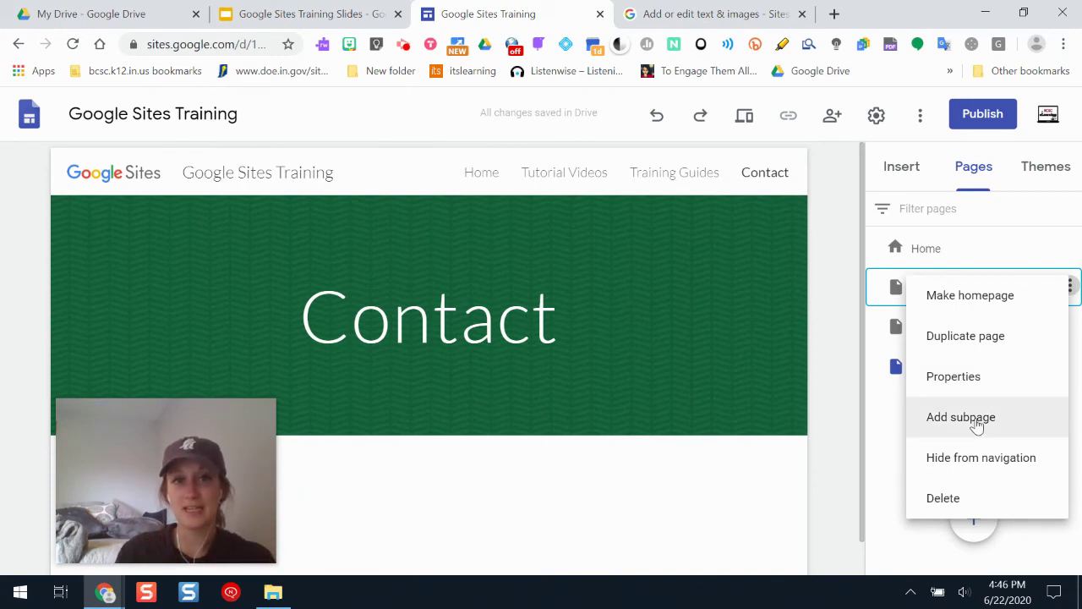
Switch to the Sites Help page and open the new Google Sites start page in a separate tab from there
click(708, 14)
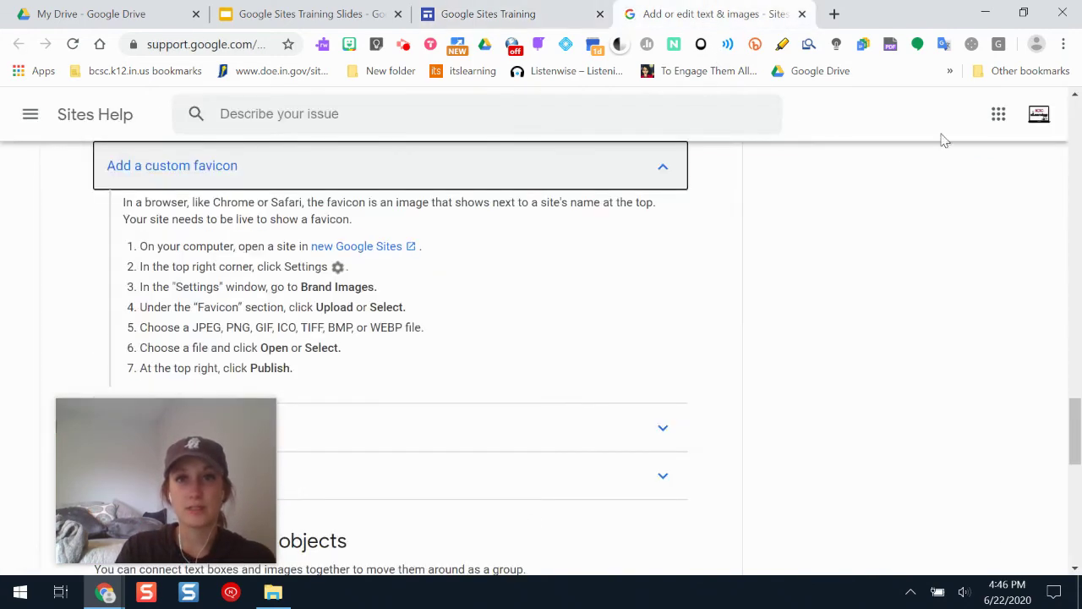
click(998, 114)
click(923, 382)
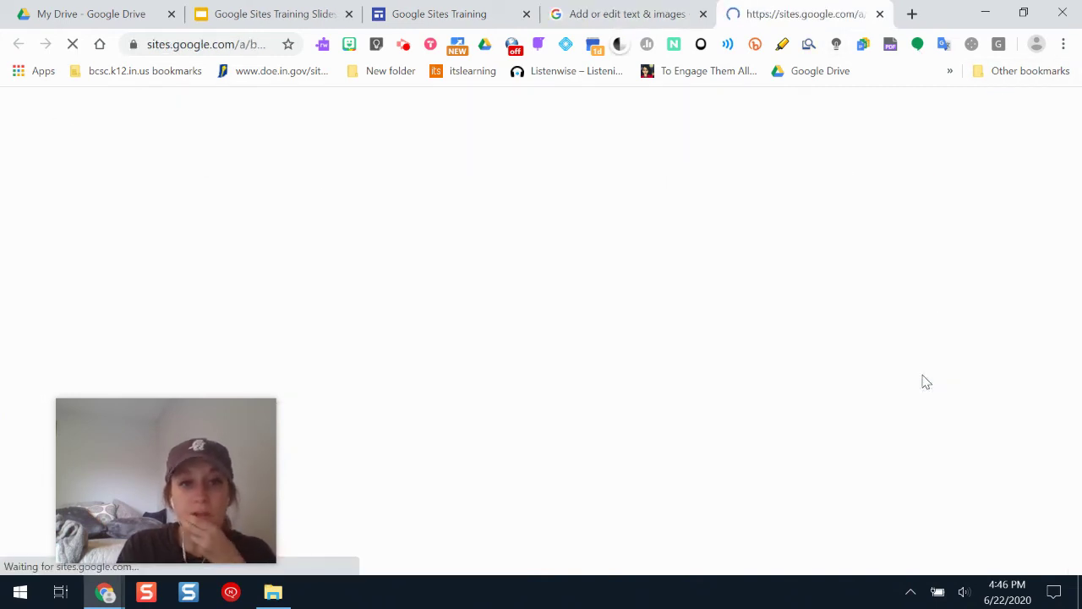
click(85, 369)
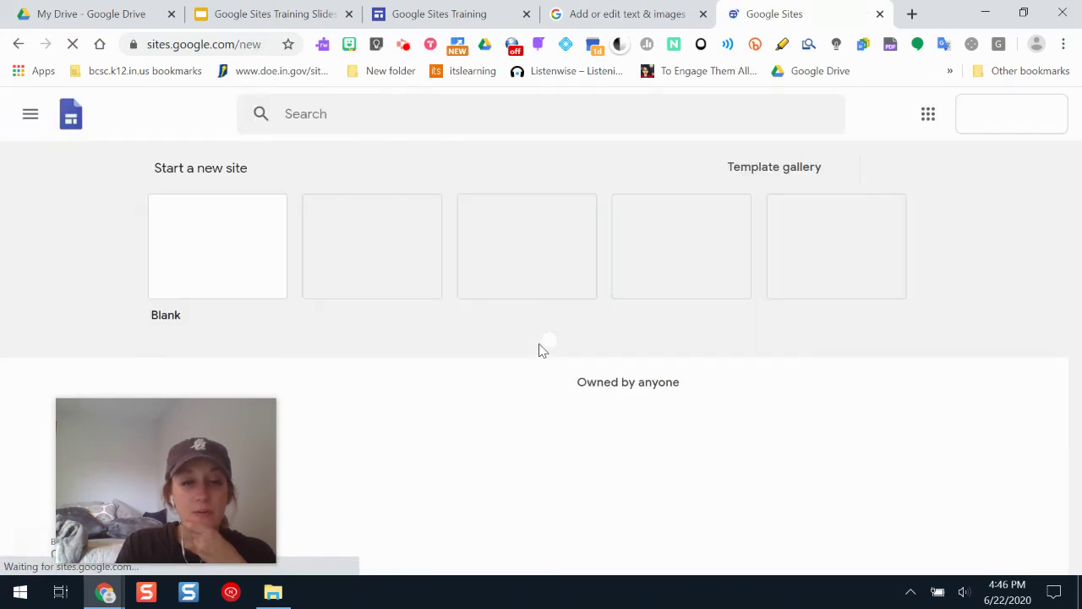
click(541, 342)
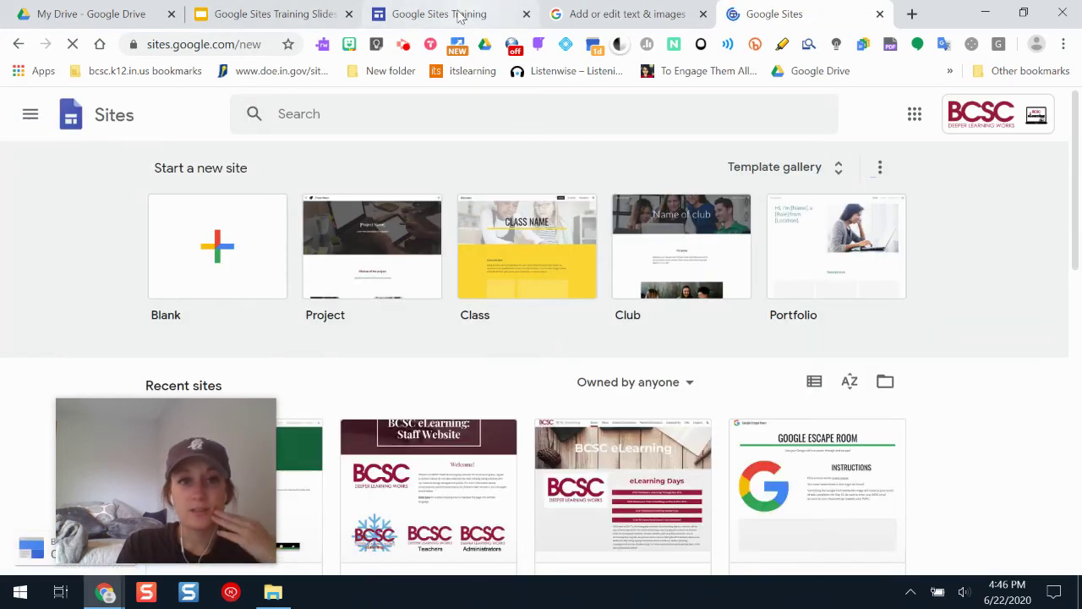
Open the BCSC eLearning Staff Website from the recent sites and examine the extra pages under More in its navigation
click(442, 12)
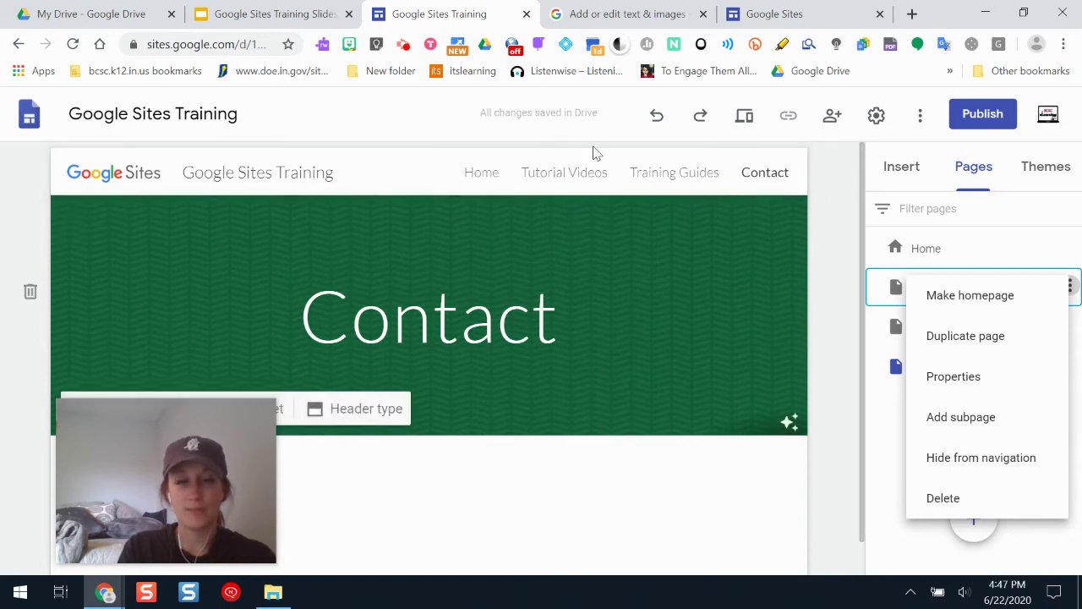
click(816, 9)
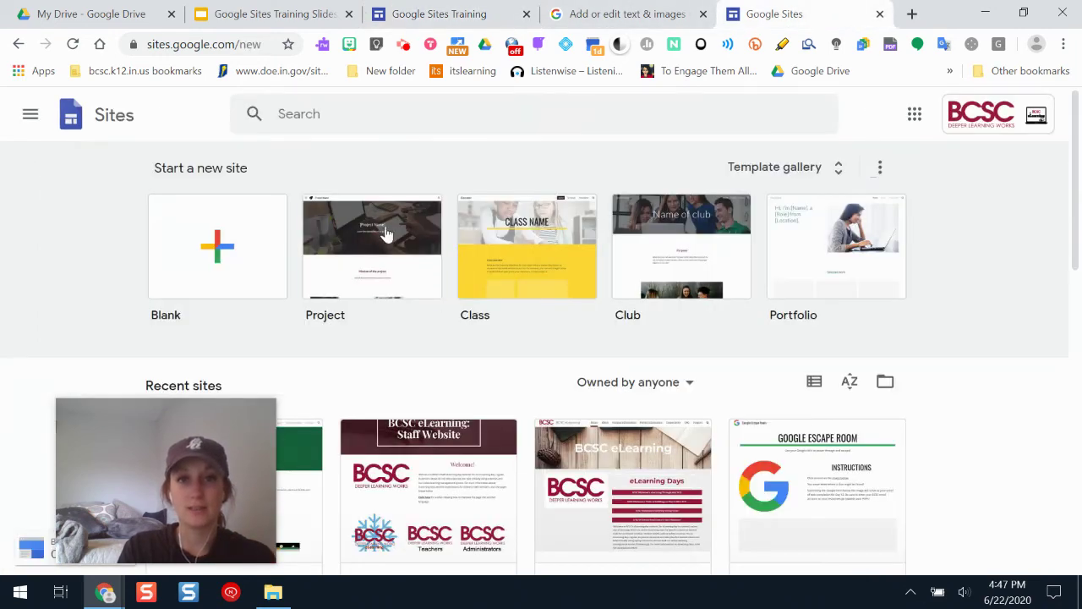
click(461, 475)
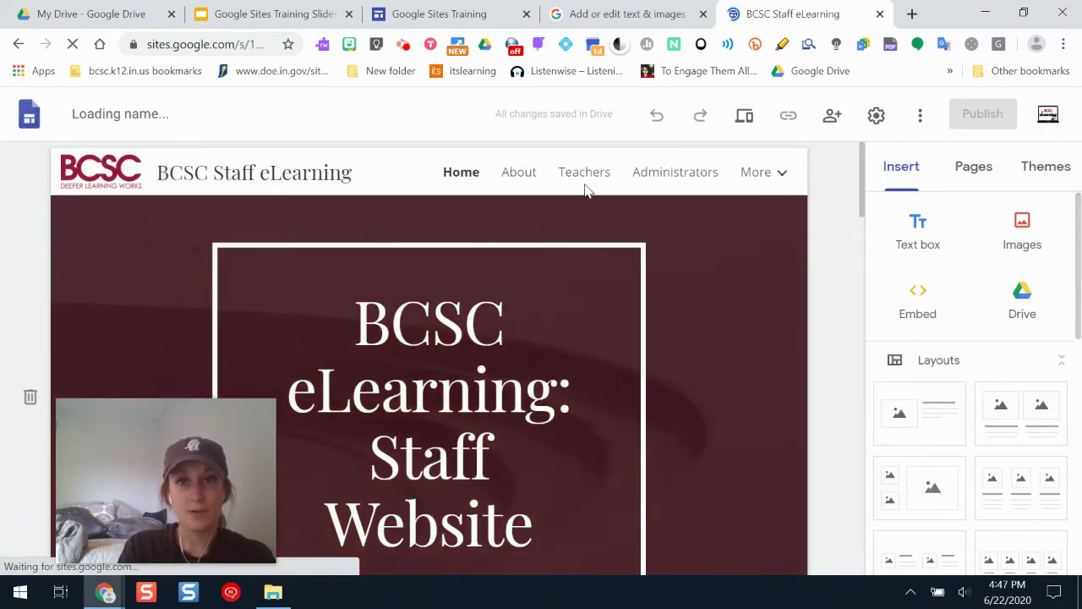
mouse_move(767, 182)
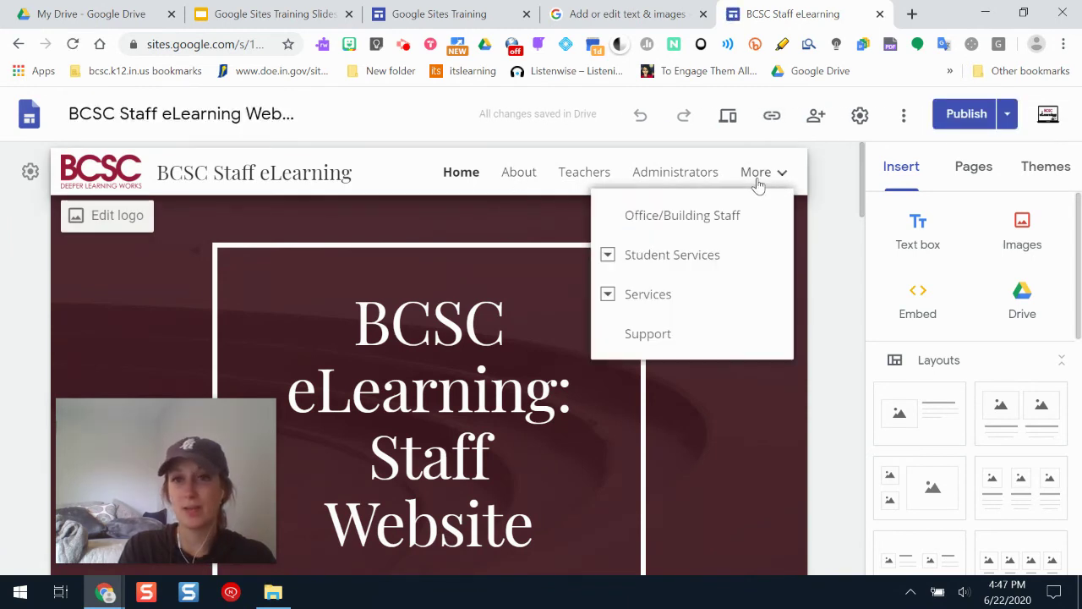
click(755, 176)
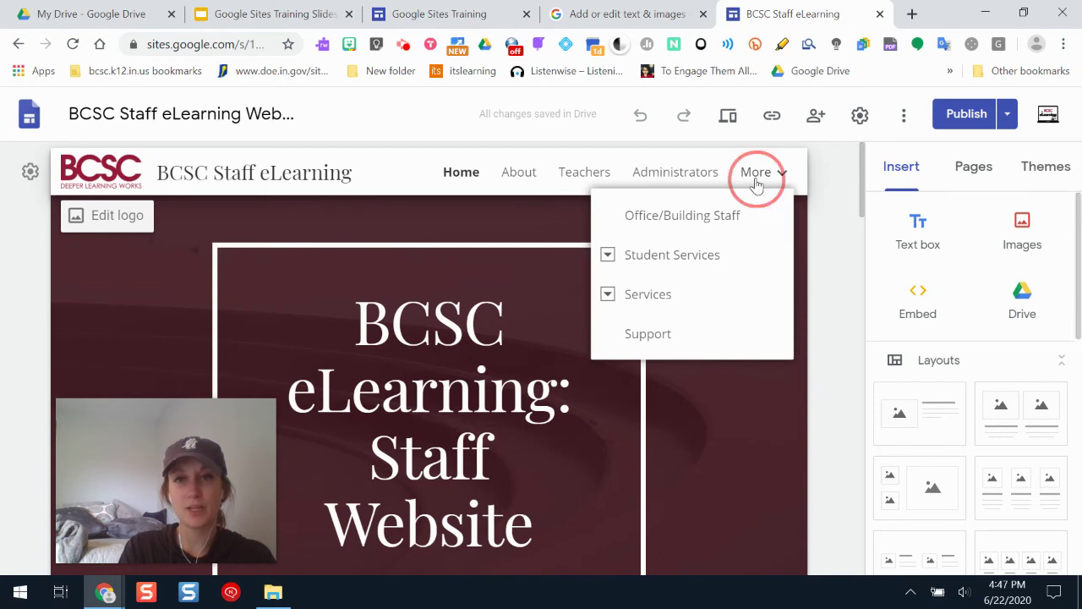
Examine the example site's page list and expand Student Services to show its subpages
click(757, 176)
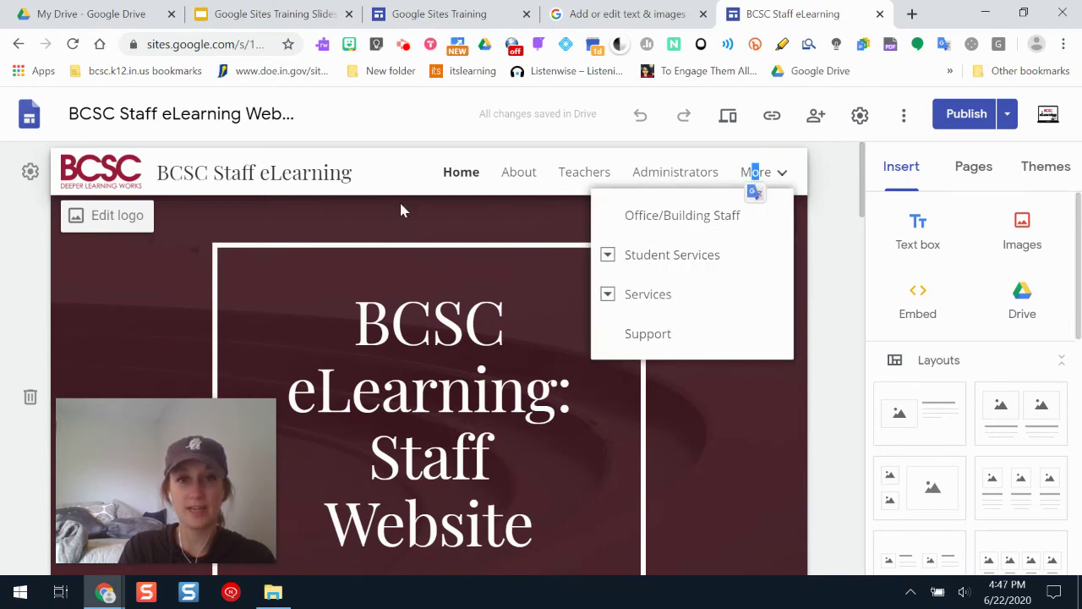
mouse_move(799, 172)
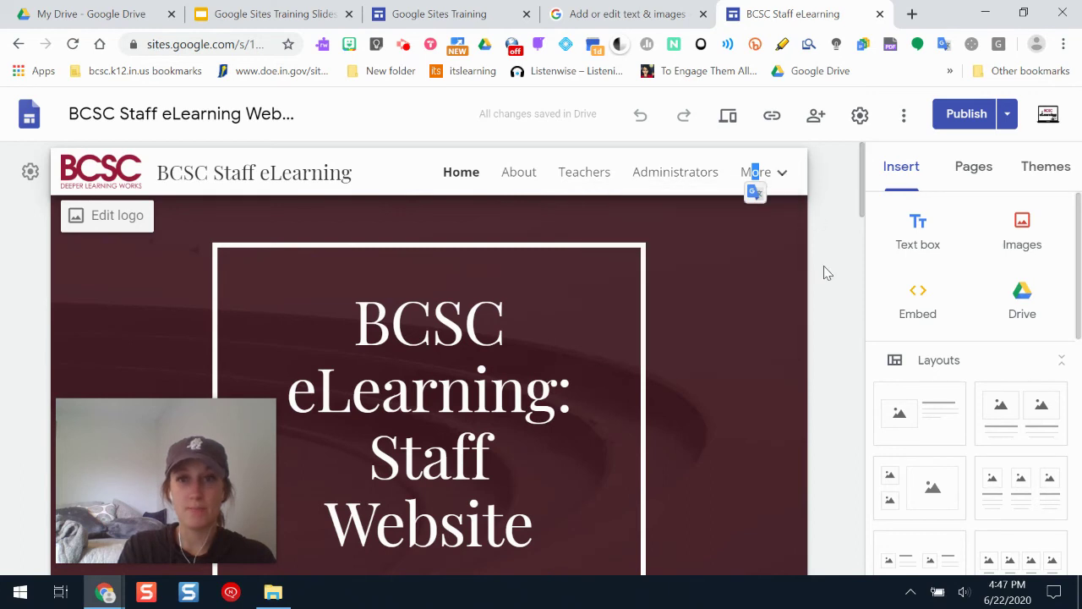
click(975, 171)
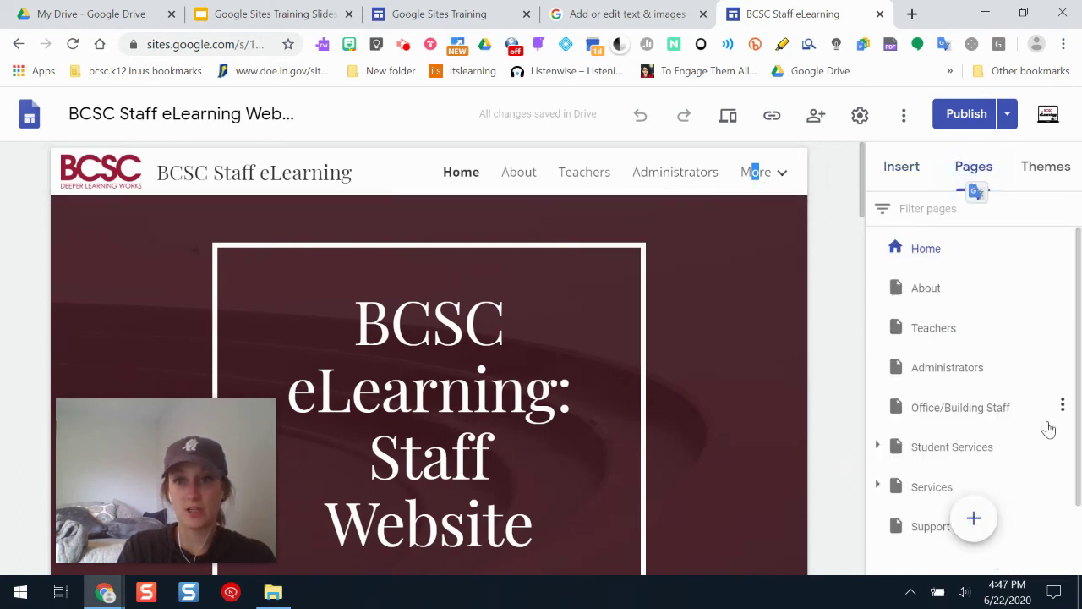
click(877, 447)
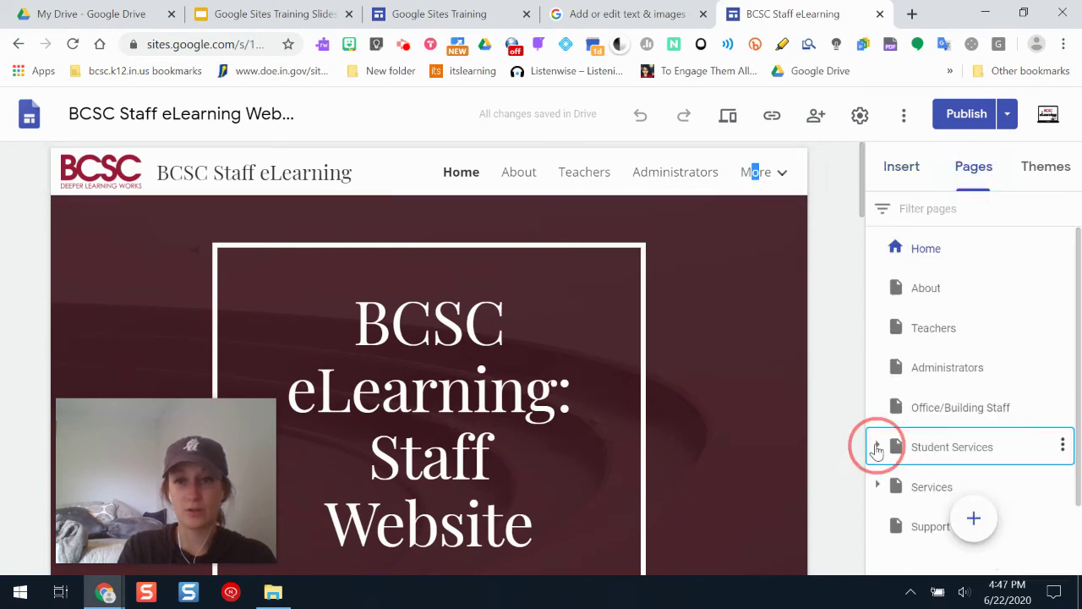
drag(1077, 350, 1080, 297)
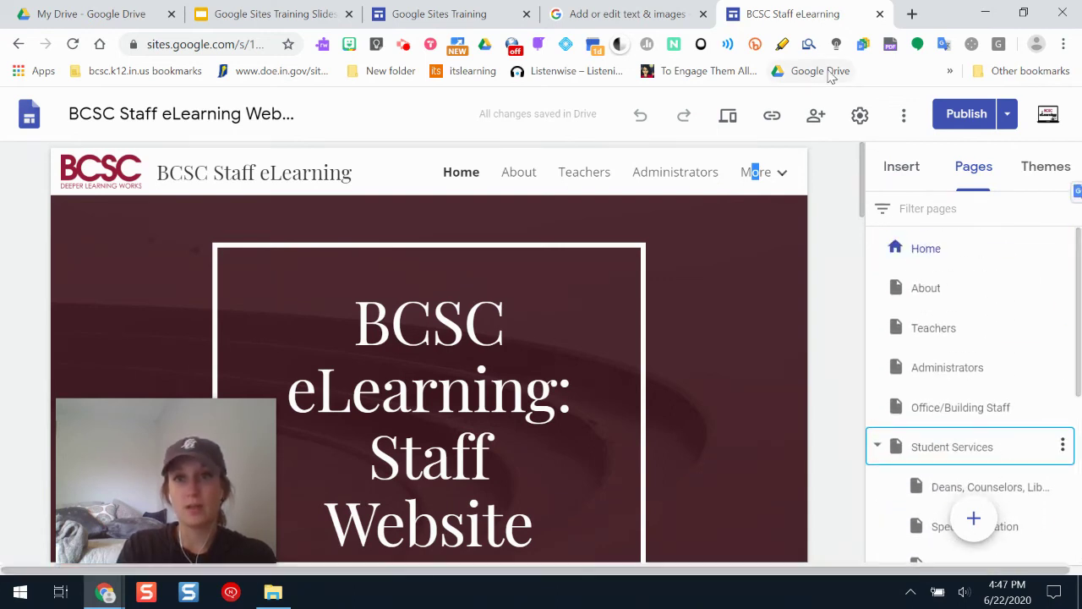
Close the example site and the Sites Help page, and dismiss the page options in the Google Sites Training editor
click(880, 14)
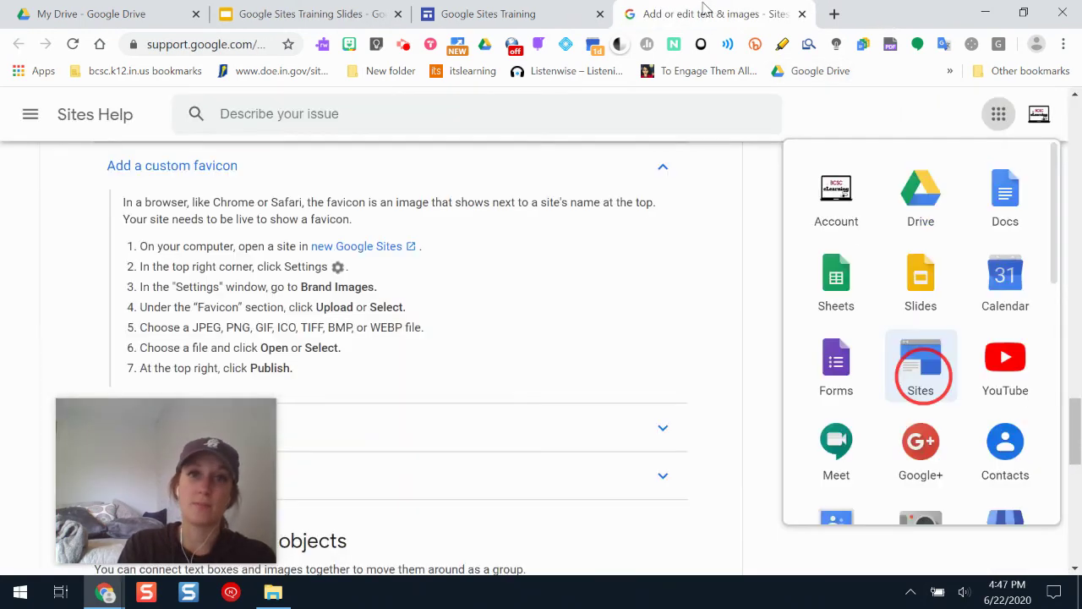
click(803, 15)
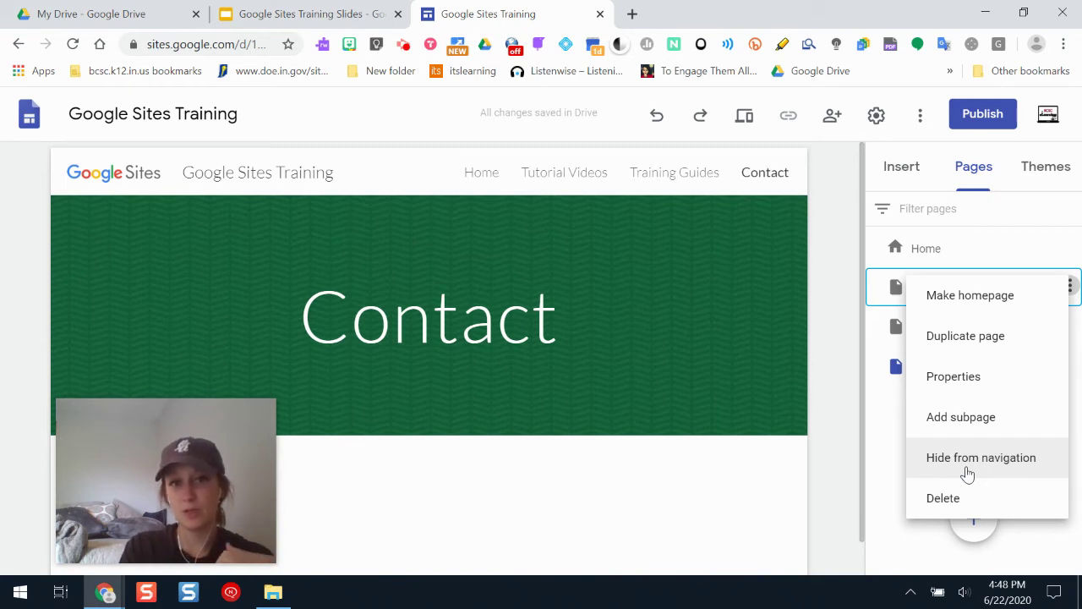
click(846, 465)
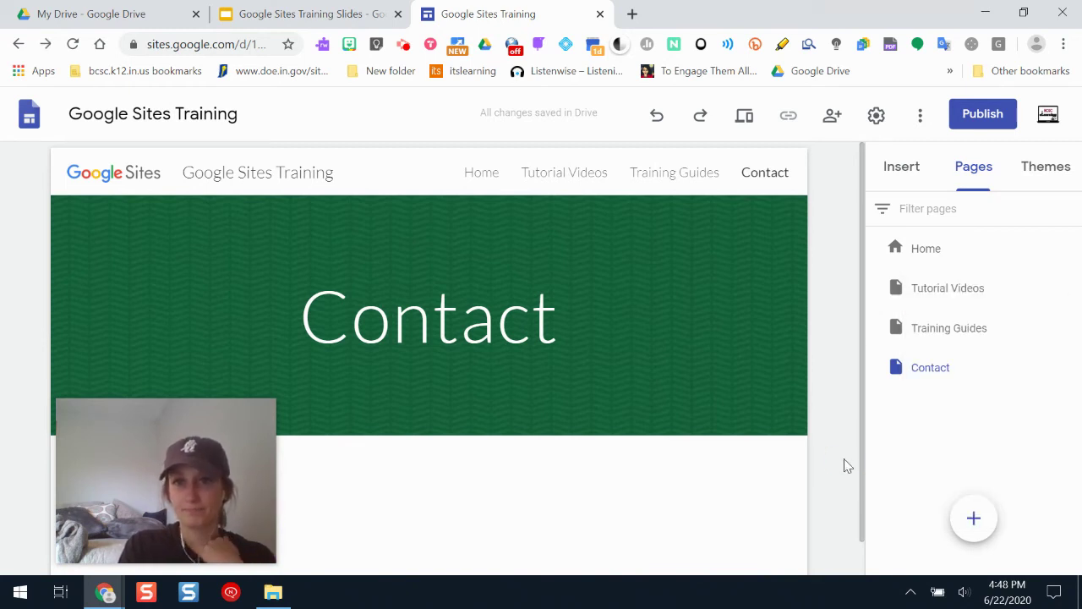
Insert the layout with one image placeholder beside a heading and text below the Contact page's header
click(903, 170)
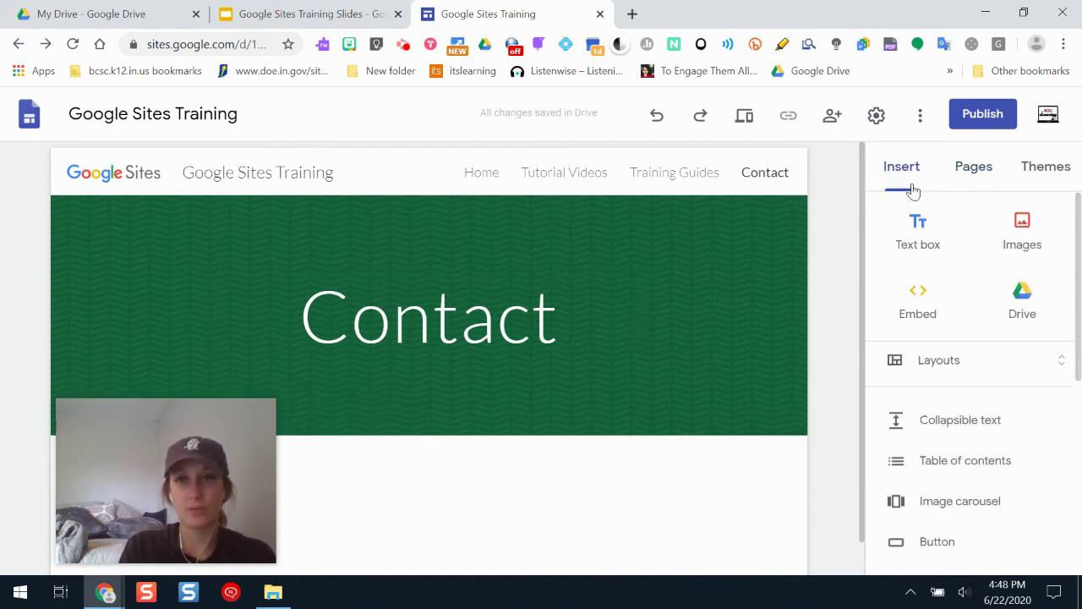
scroll(1080, 317, down, 1)
click(950, 284)
click(920, 353)
drag(919, 353, 532, 520)
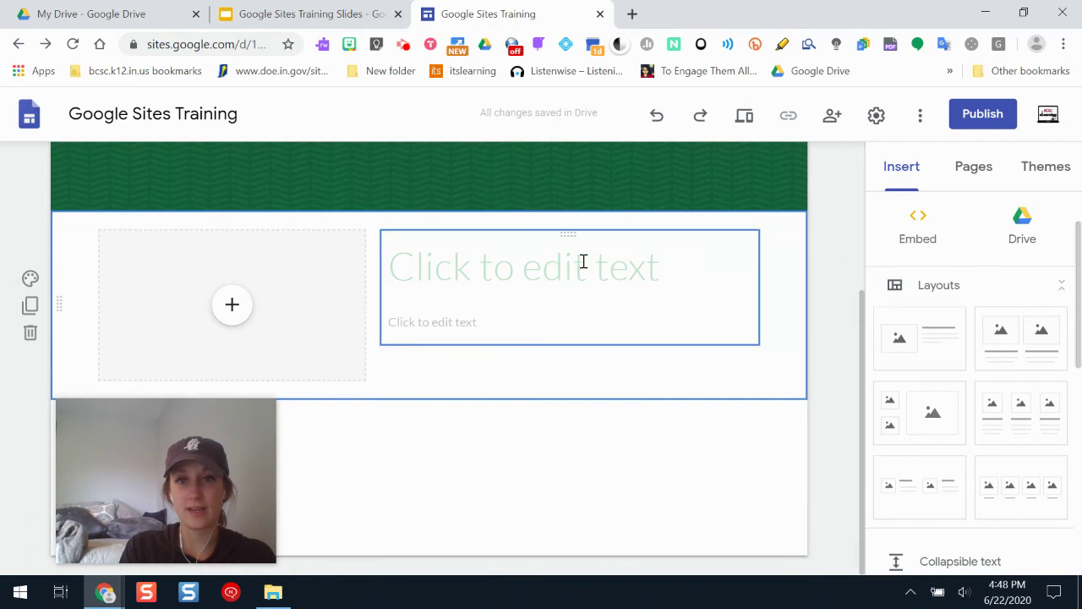
scroll(863, 328, up, 3)
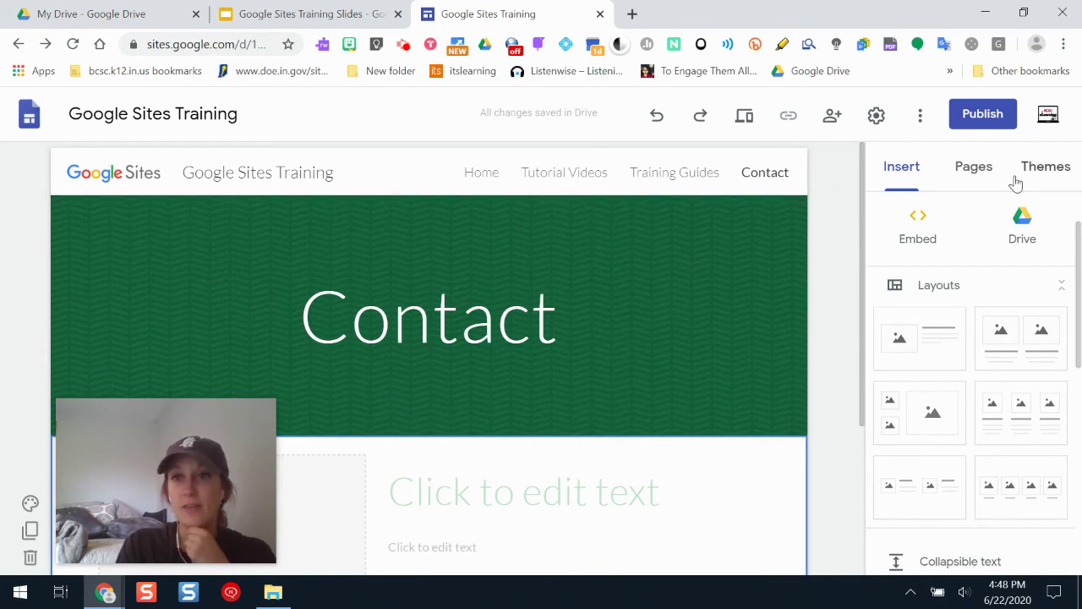
Change the Simple theme's font style to Heavy and return to the insert options
click(1054, 176)
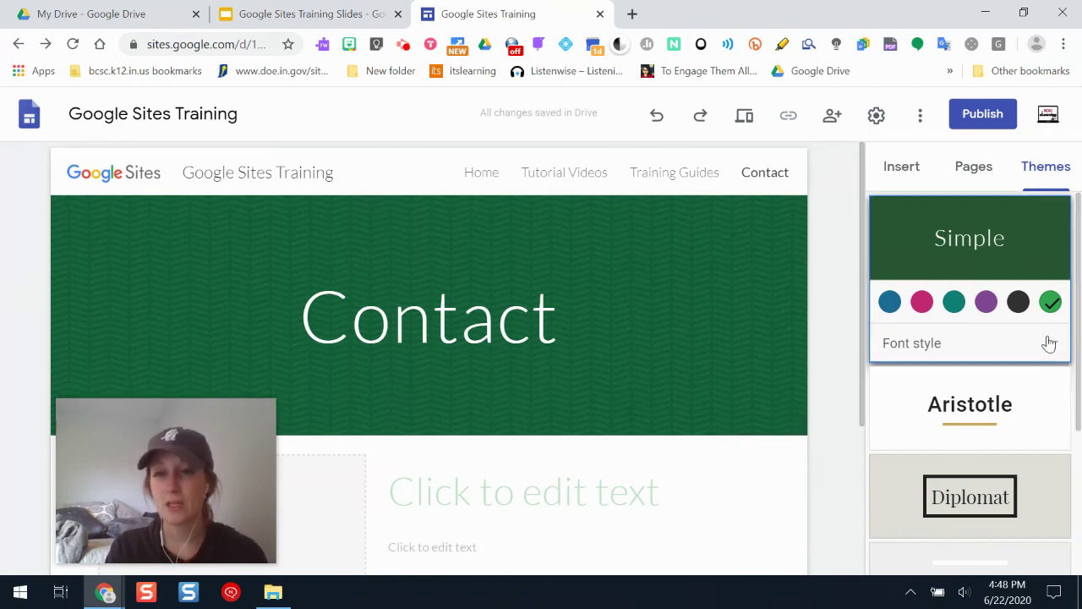
drag(1075, 245, 1080, 267)
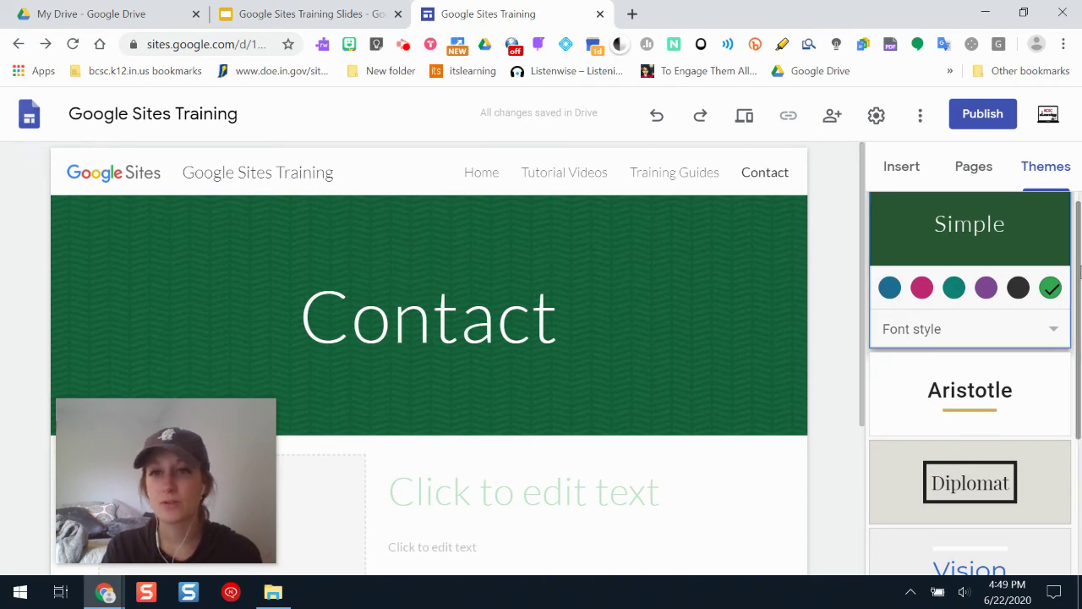
click(1047, 329)
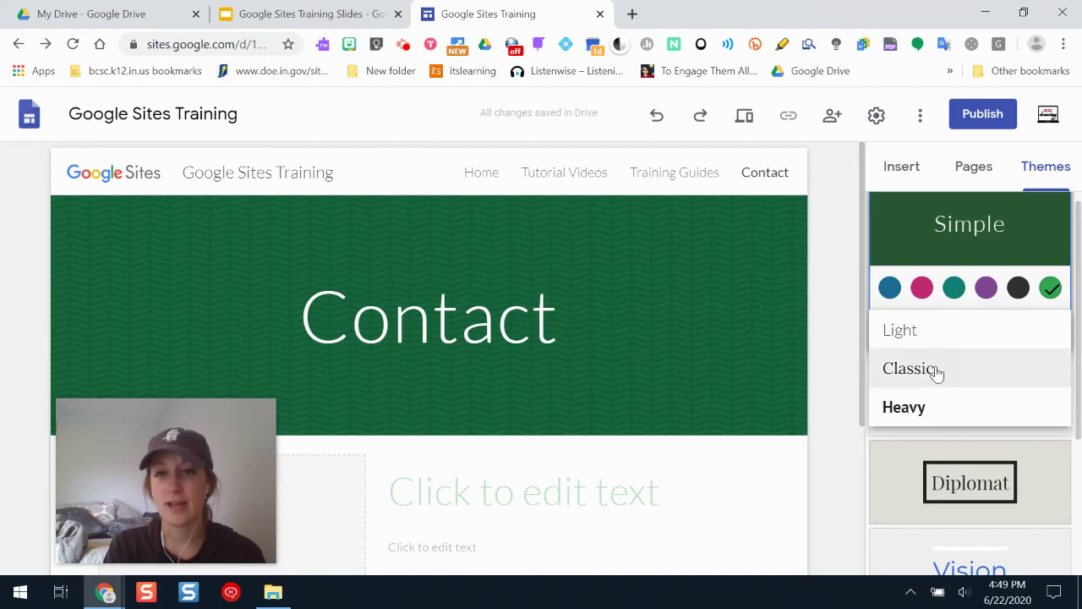
click(908, 406)
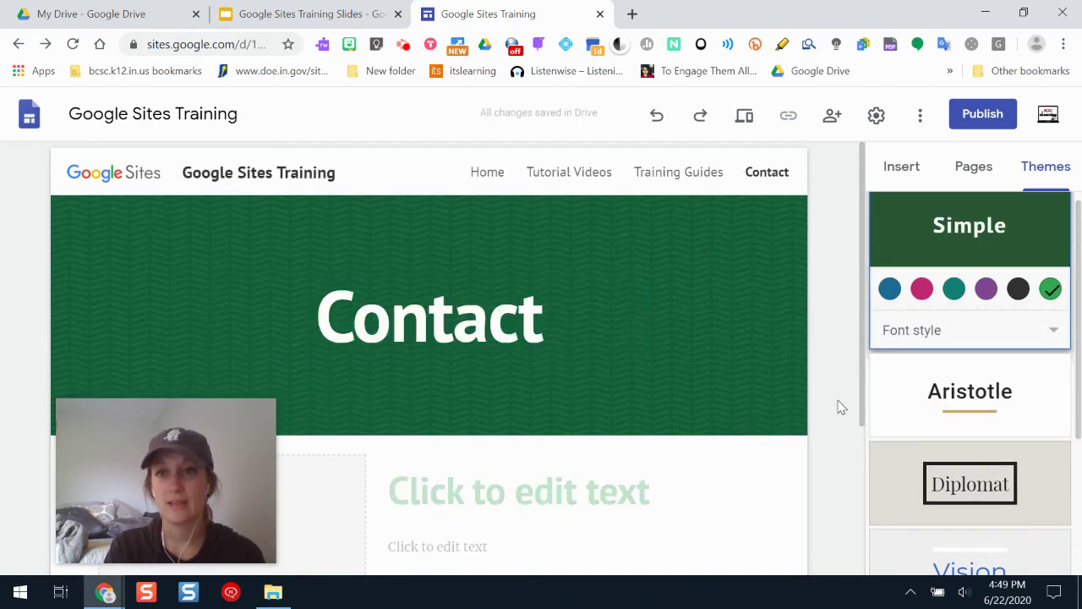
mouse_move(861, 181)
mouse_down()
mouse_move(864, 279)
mouse_move(872, 183)
mouse_up()
mouse_move(1072, 283)
mouse_down()
mouse_move(1077, 298)
mouse_move(1076, 279)
mouse_up()
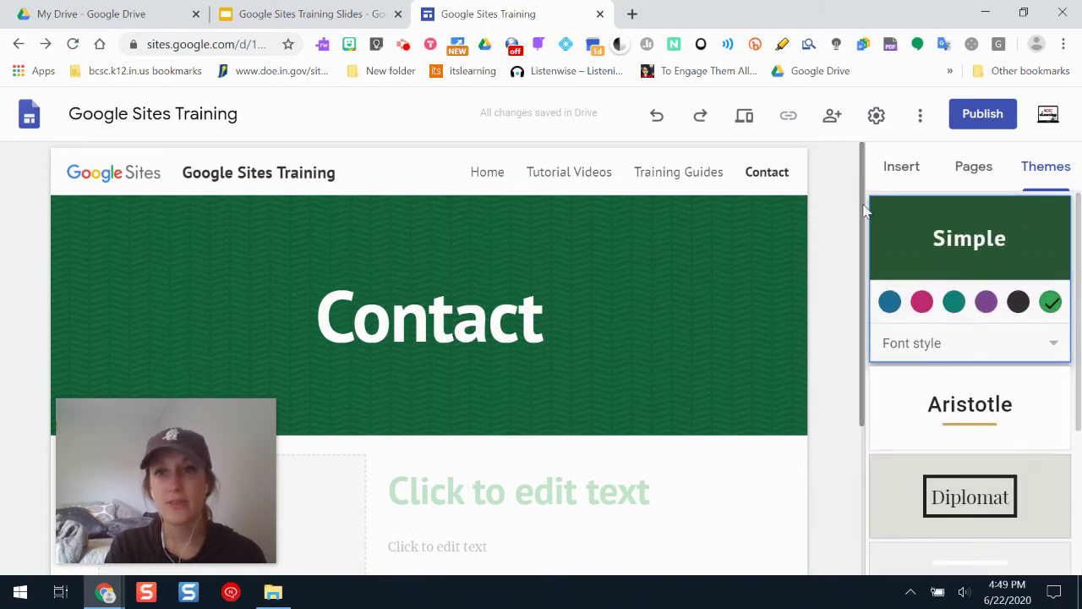
click(902, 168)
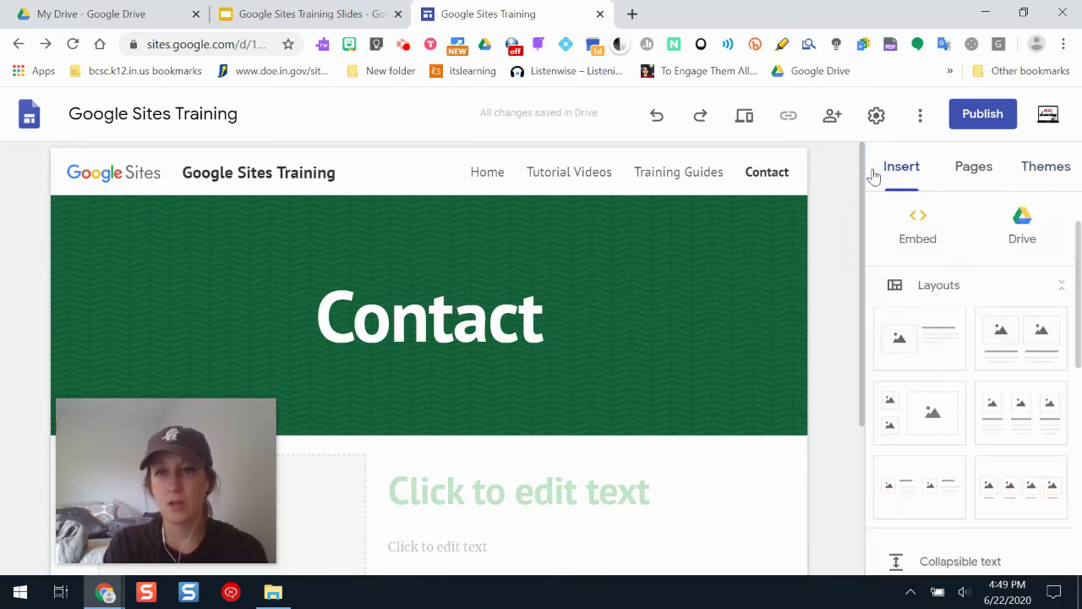
Try to publish the site with the web address googlesitestraining
click(965, 119)
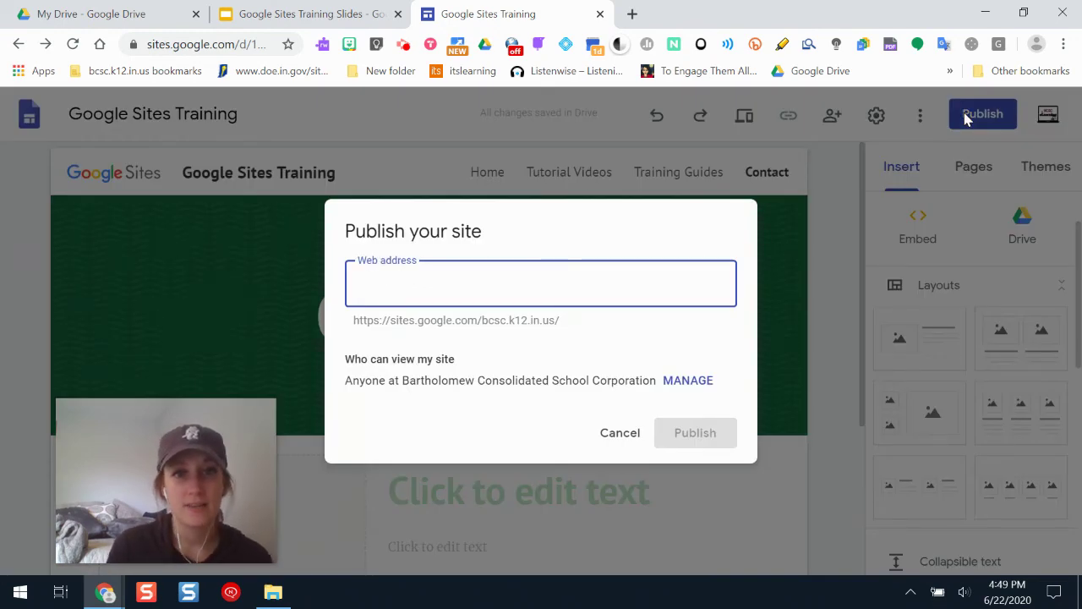
click(379, 287)
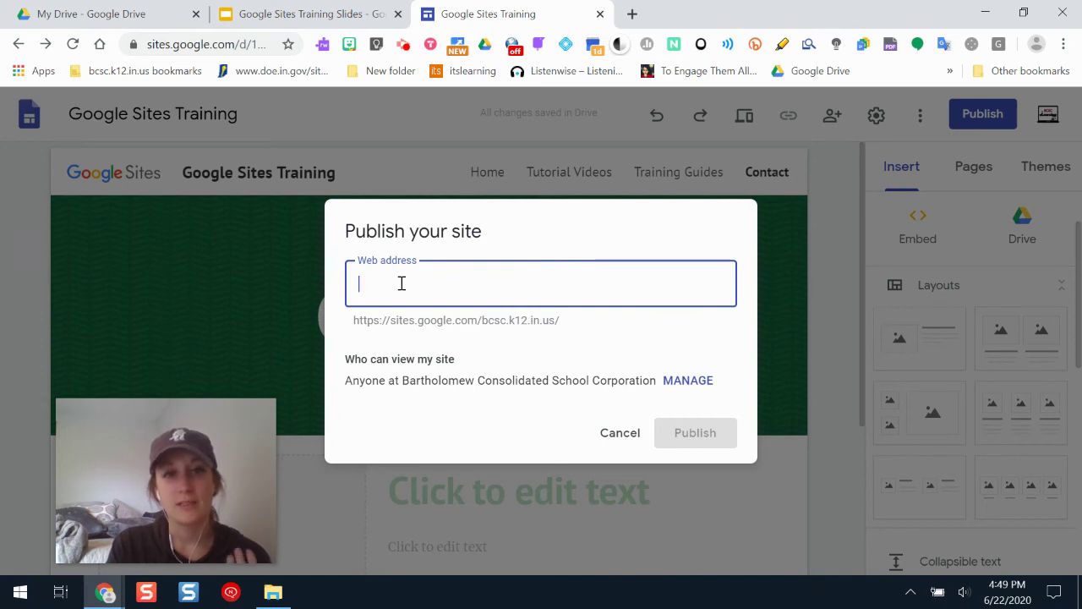
text(googlesitr)
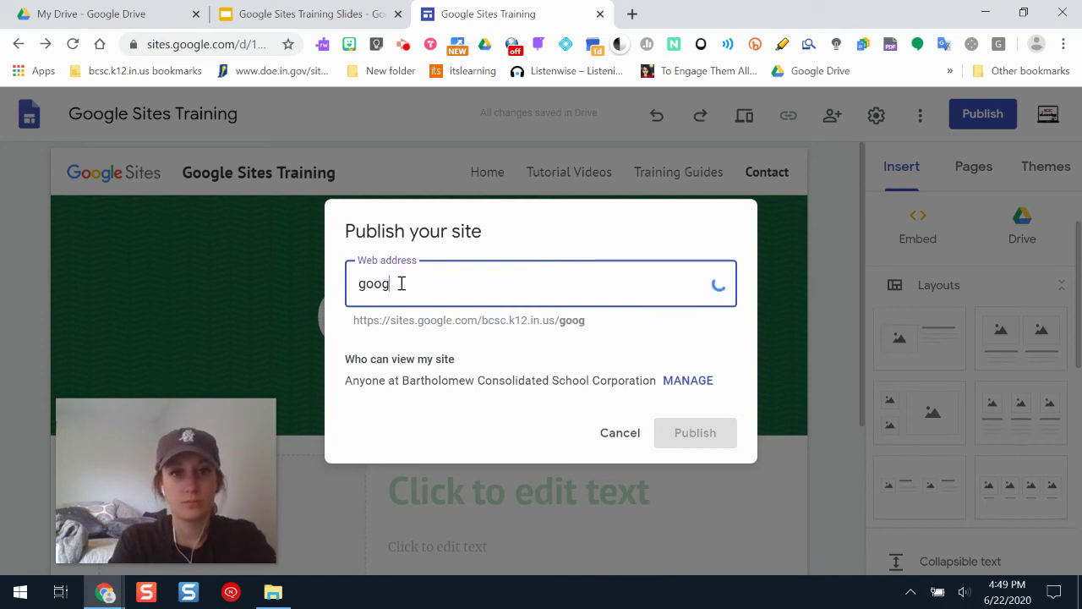
key(BackSpace)
key(BackSpace)
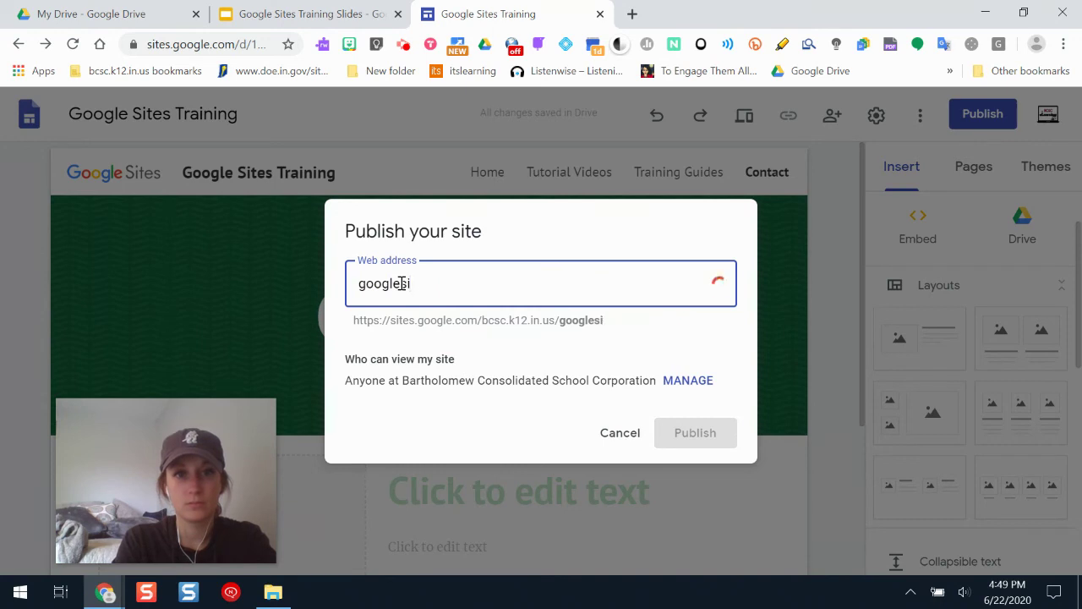
text(testraining)
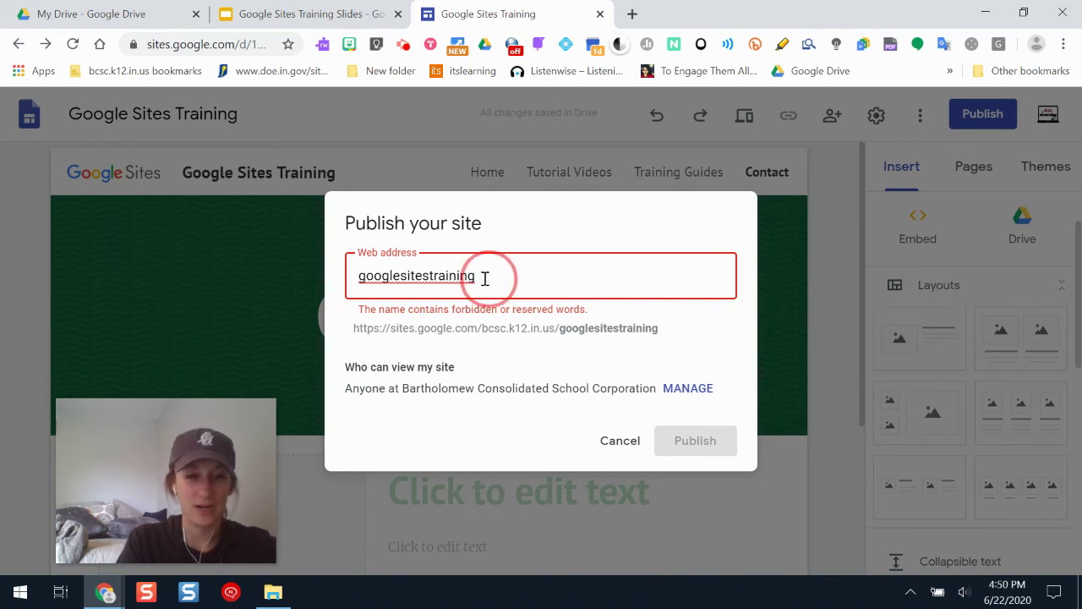
drag(483, 278, 245, 284)
key(BackSpace)
click(634, 450)
Rename both the site document and the site title in the header to "BCSC Google Sites Training"
click(74, 114)
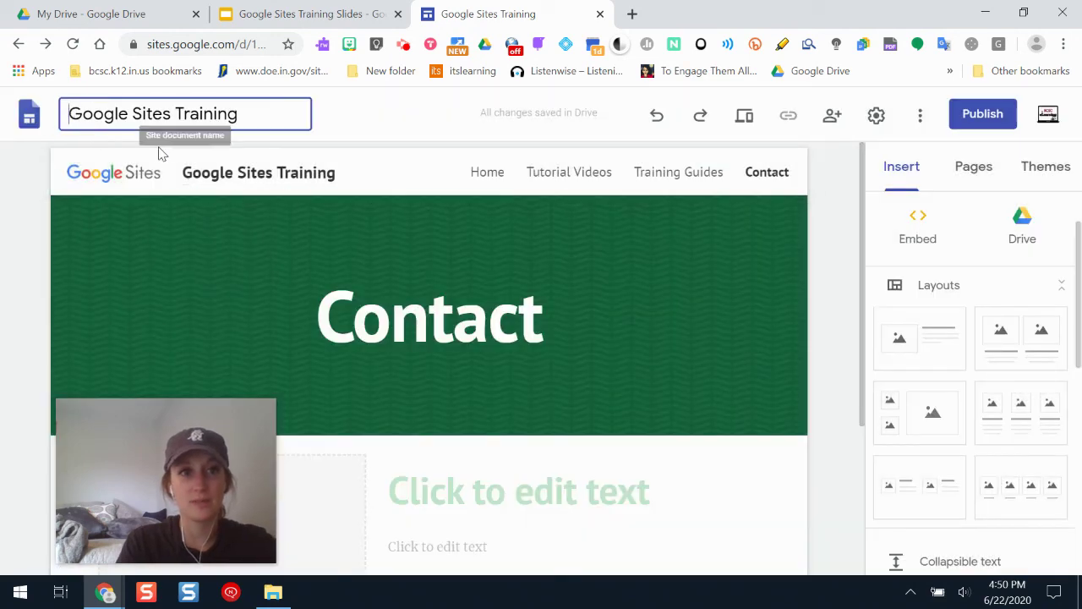
text(BCSC)
key(Return)
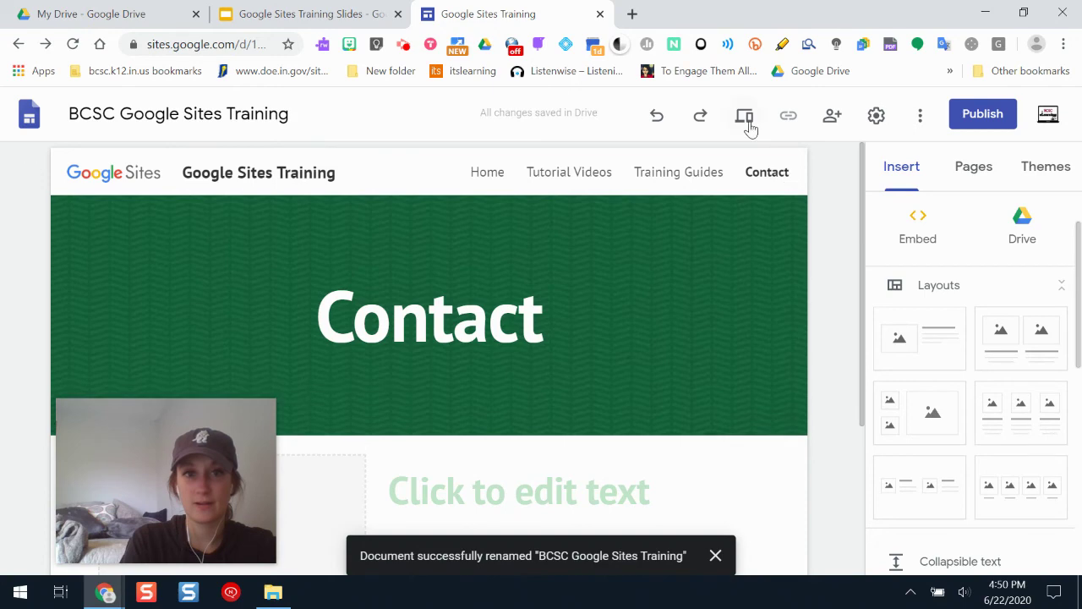
click(191, 175)
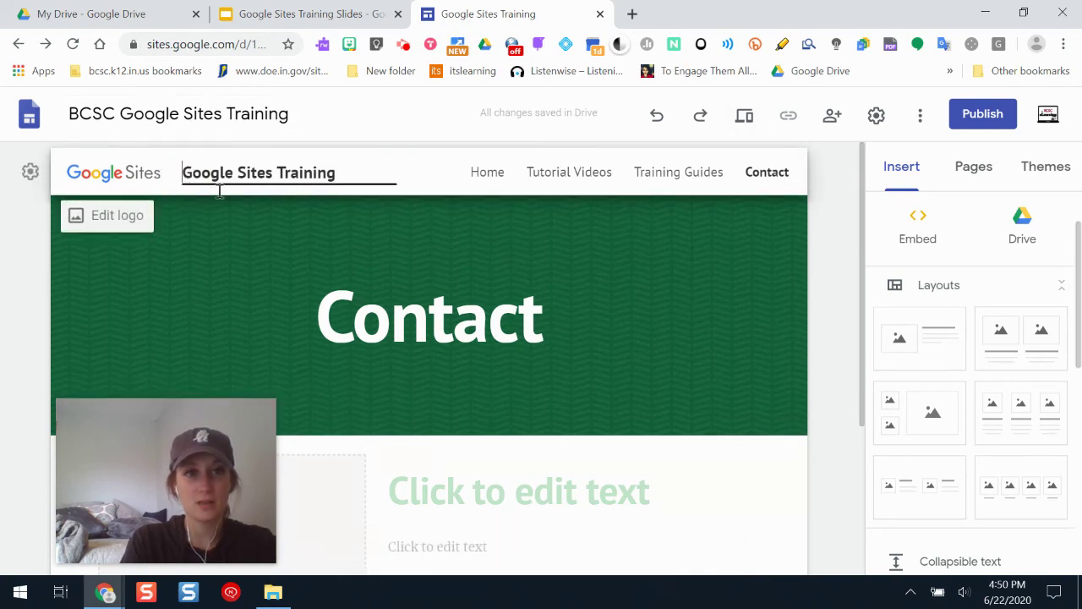
text(BCSC)
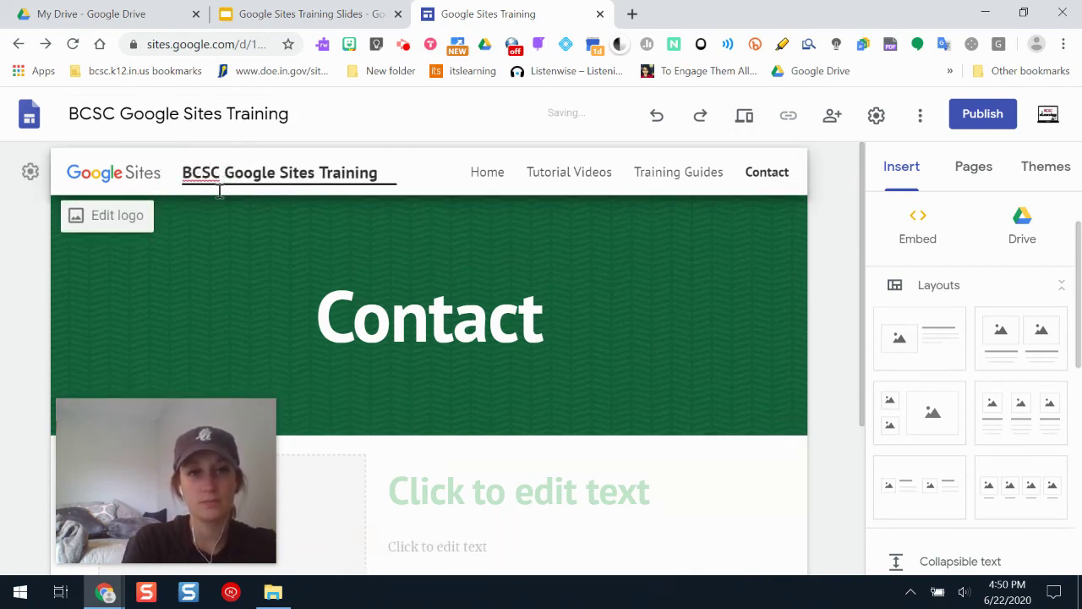
Start publishing the site with the web address bcsc-sites-training and review the full URL
click(976, 112)
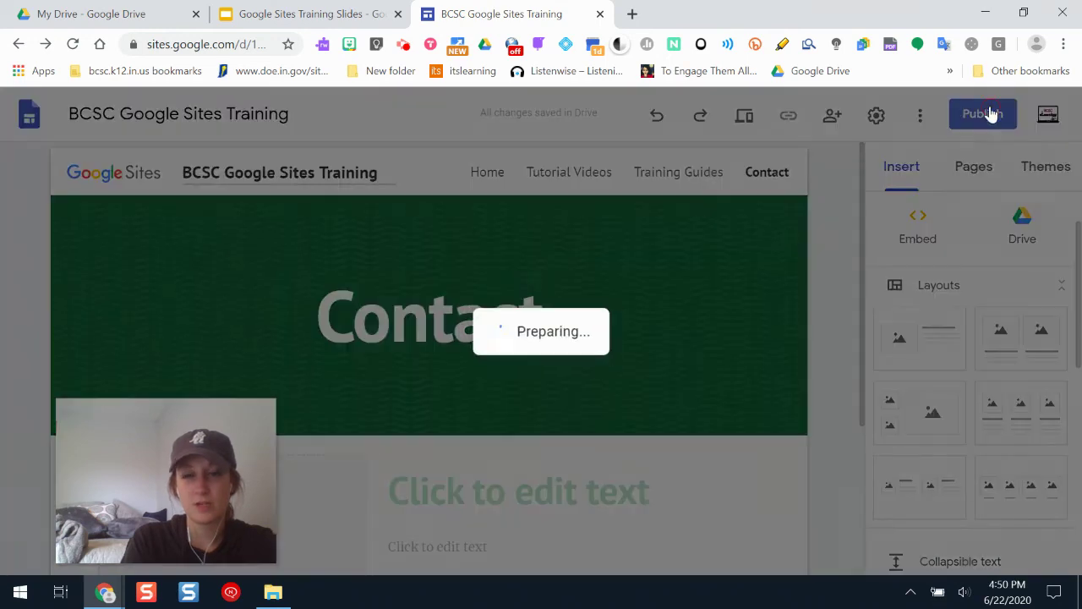
click(392, 288)
text(bcsc)
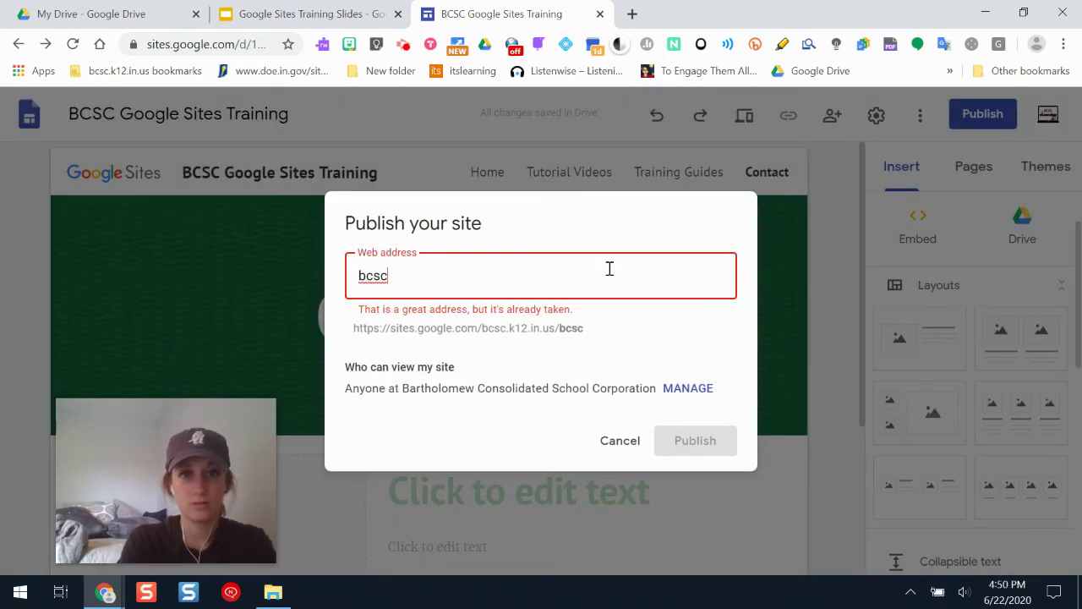
text(-sites-training)
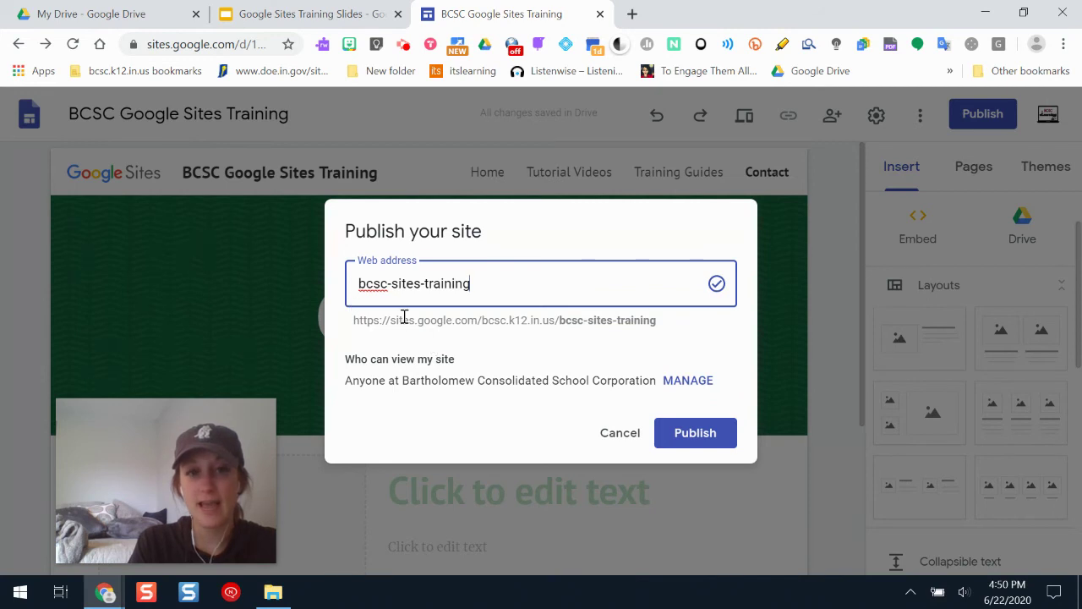
drag(561, 321, 345, 304)
click(664, 330)
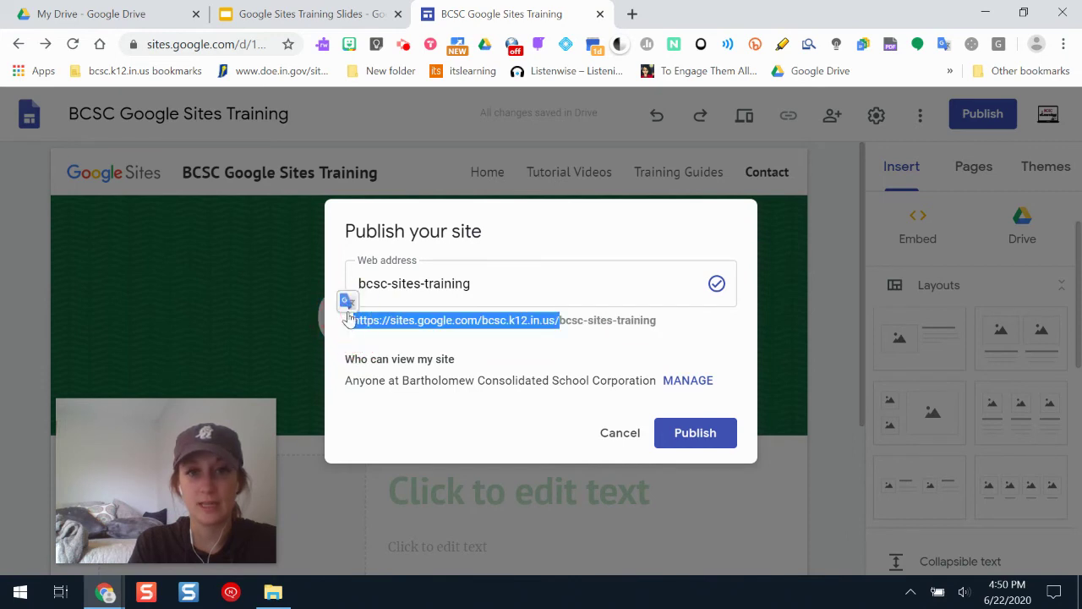
click(700, 336)
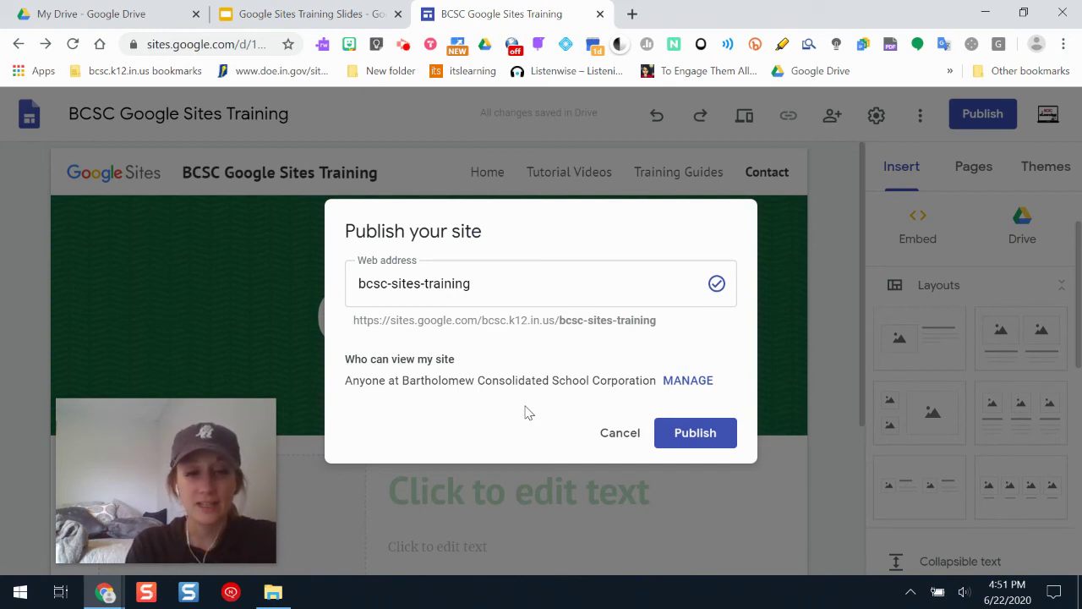
Manage who can view the site and set the published site's link access to Public
click(681, 446)
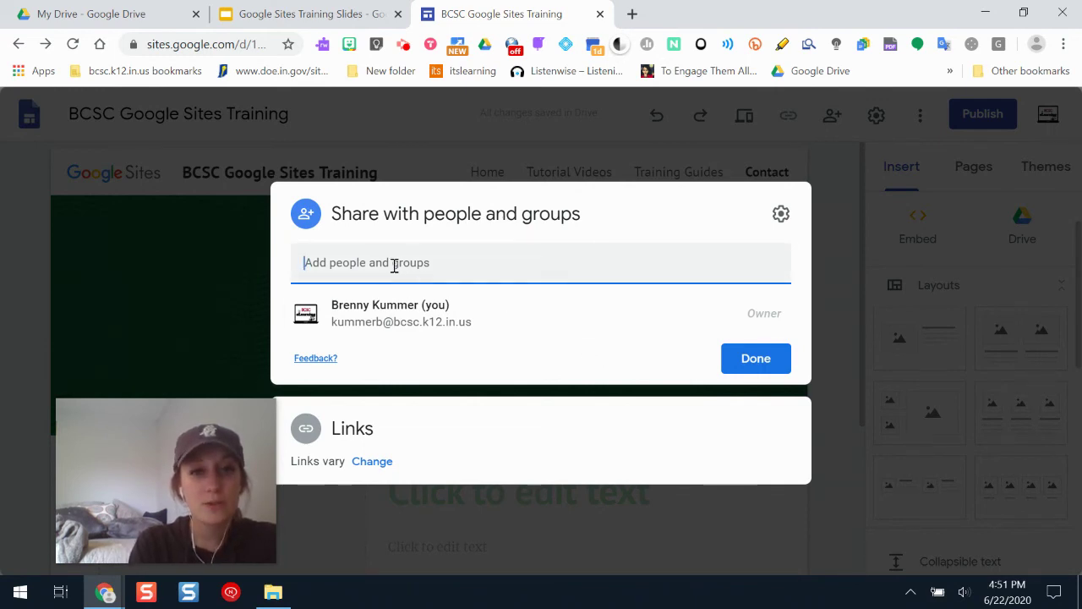
click(372, 463)
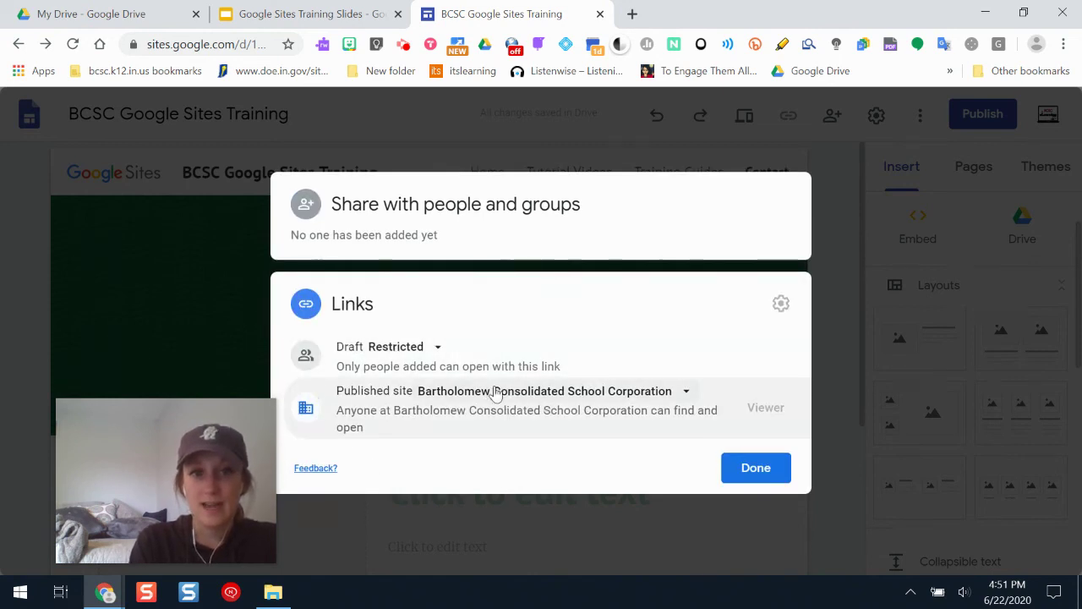
click(665, 398)
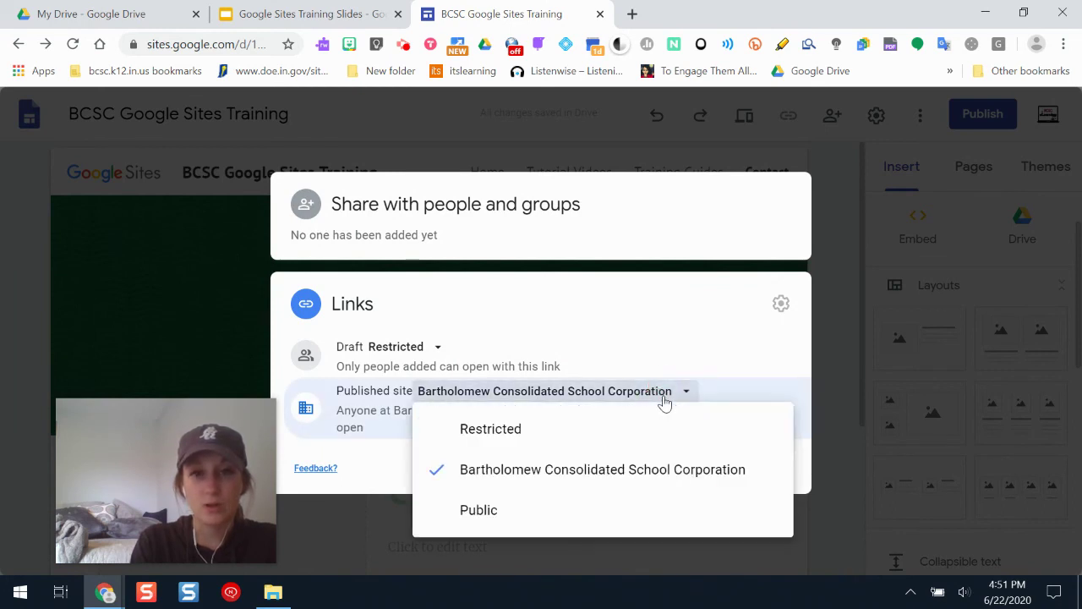
click(493, 517)
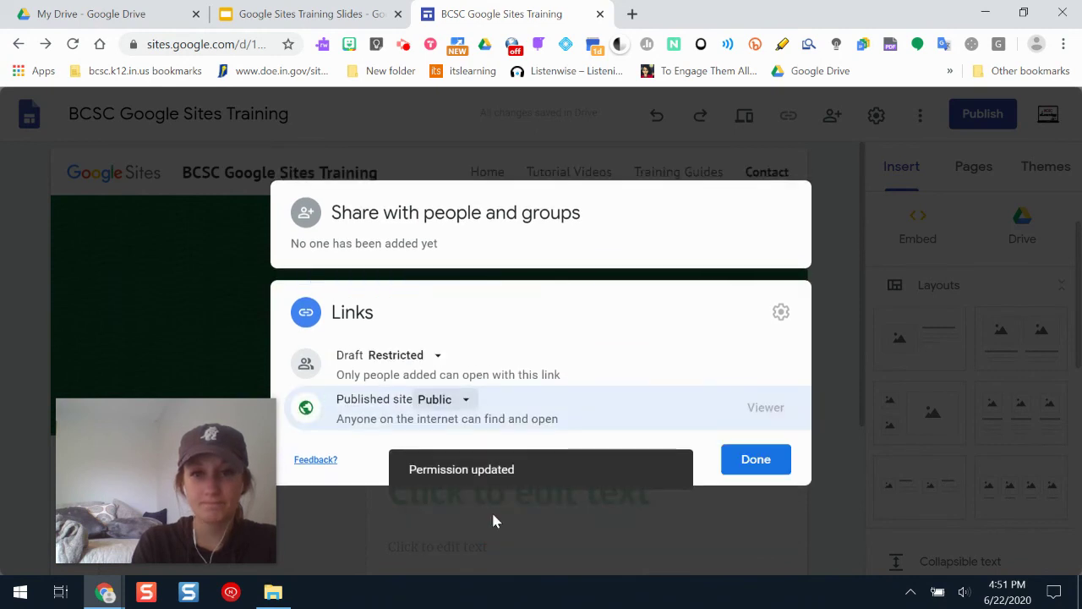
Finish the sharing settings and publish the site at the web address bcsc-sites-training
click(756, 461)
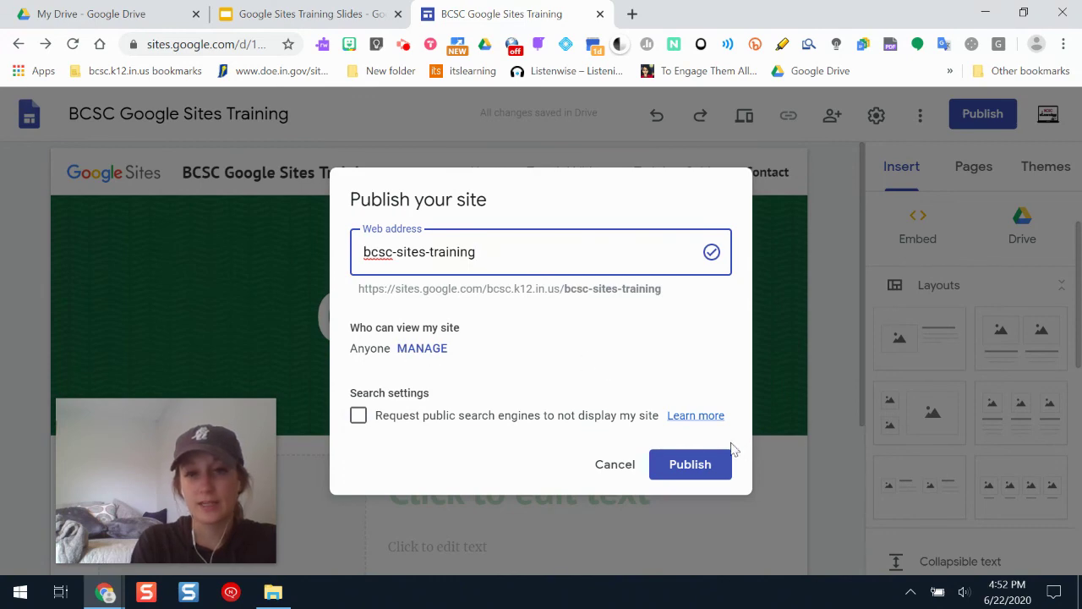
click(690, 470)
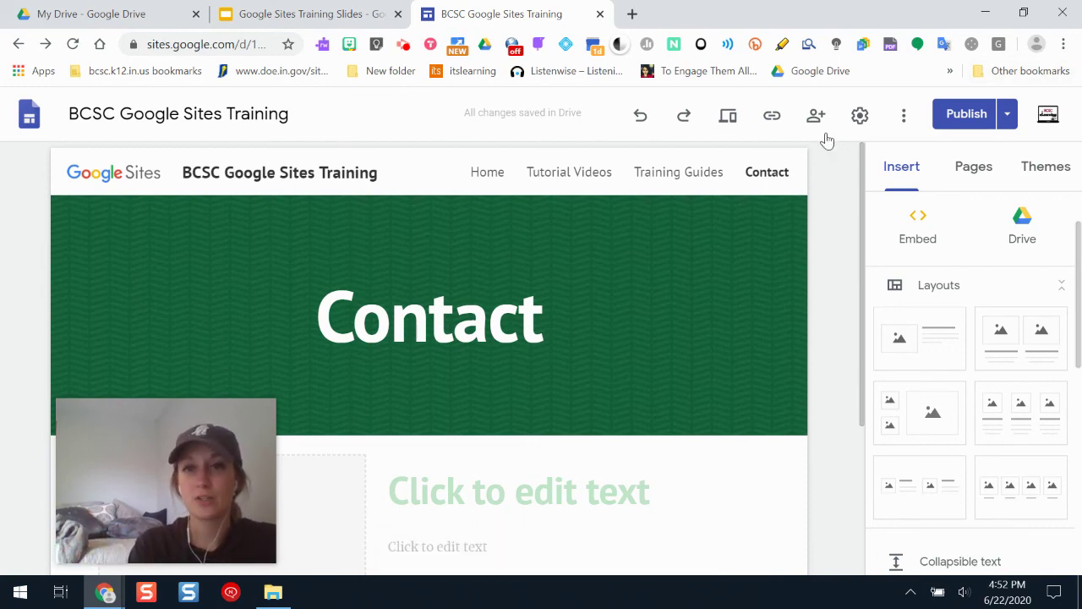
Copy the published site link and paste it below the last bullet on the Getting Started with Sites slide in Google Slides
click(773, 119)
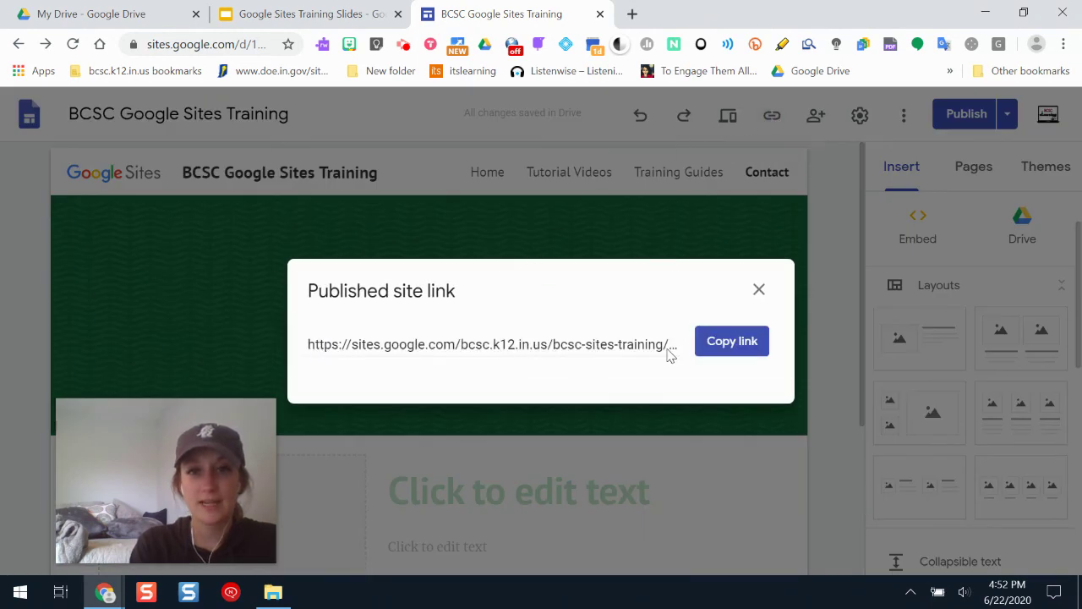
click(732, 342)
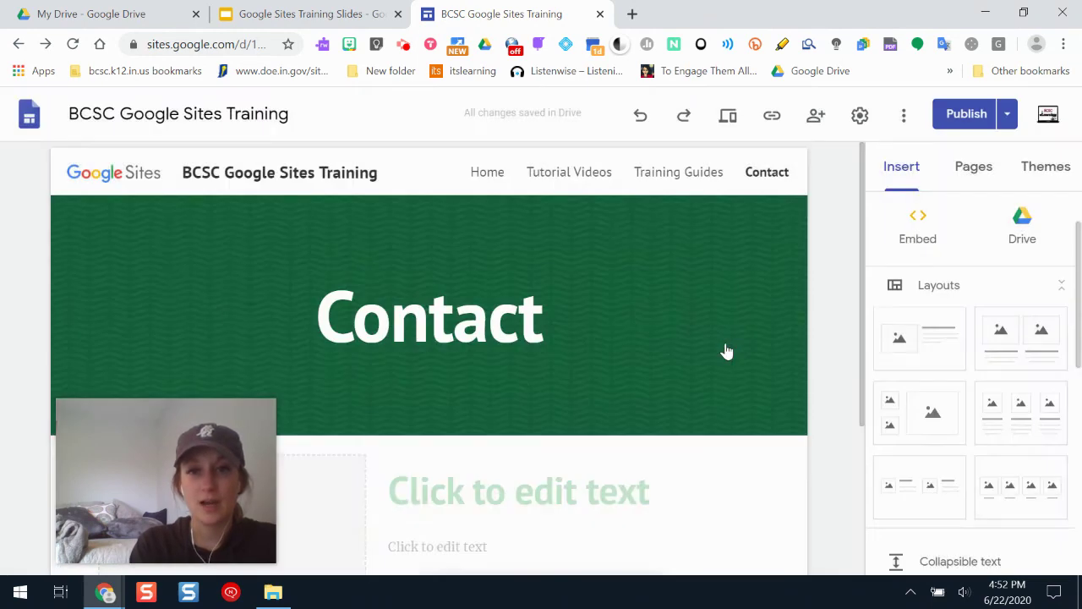
click(326, 13)
click(592, 433)
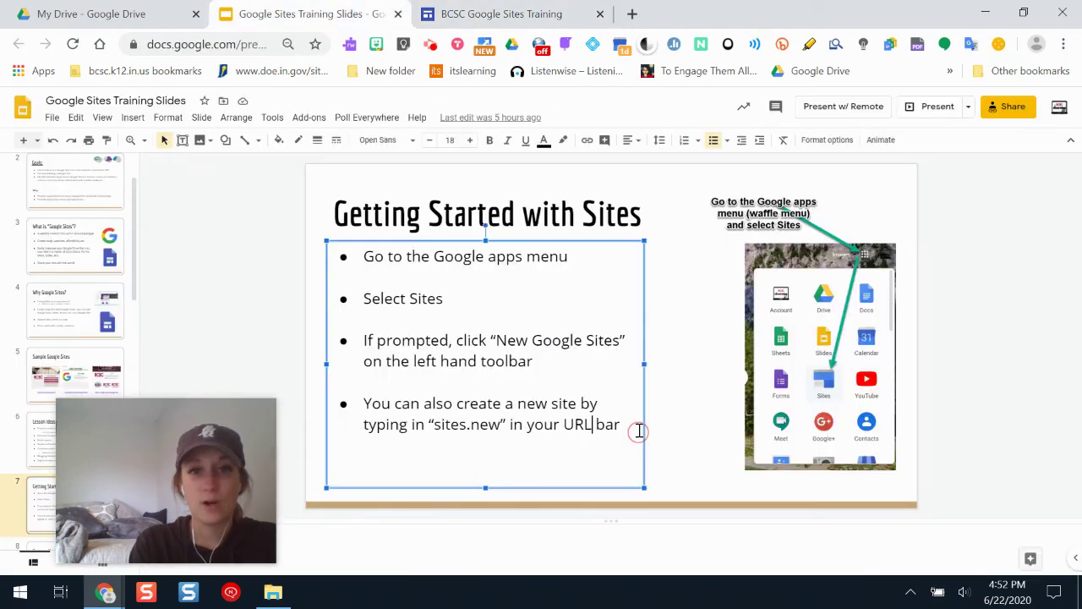
key(Return)
key(BackSpace)
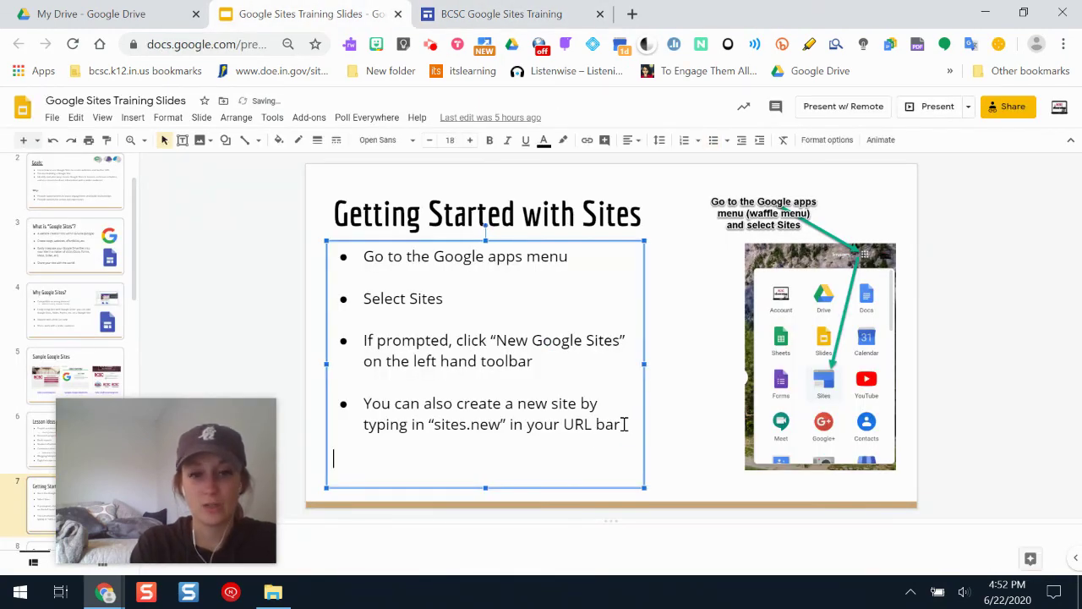
key(ctrl+v)
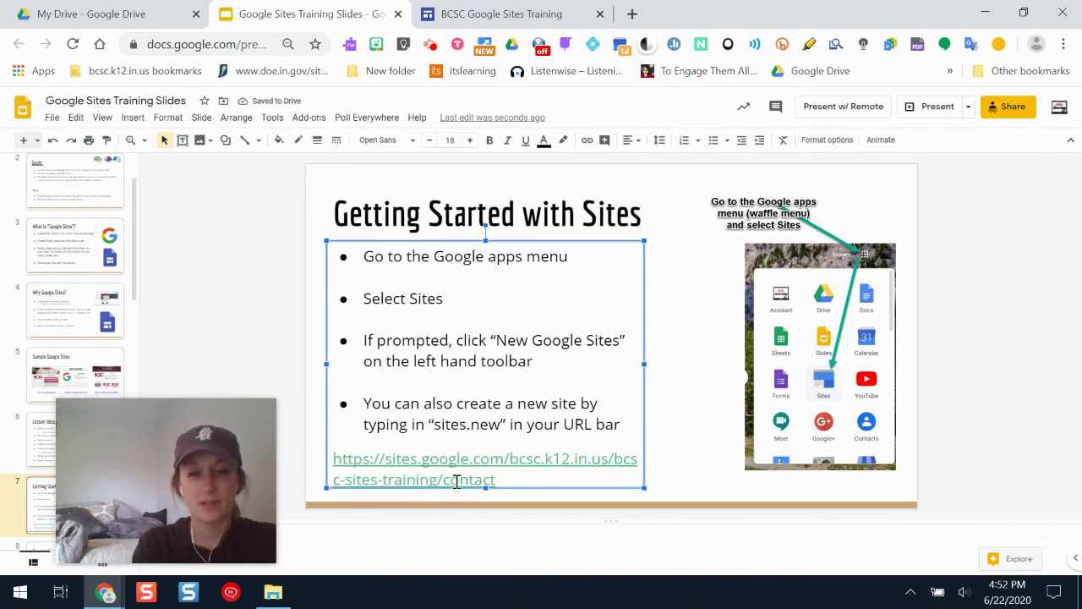
Return to the Google Sites editor and insert the Google Slides training document from Docs into the Contact page
click(515, 12)
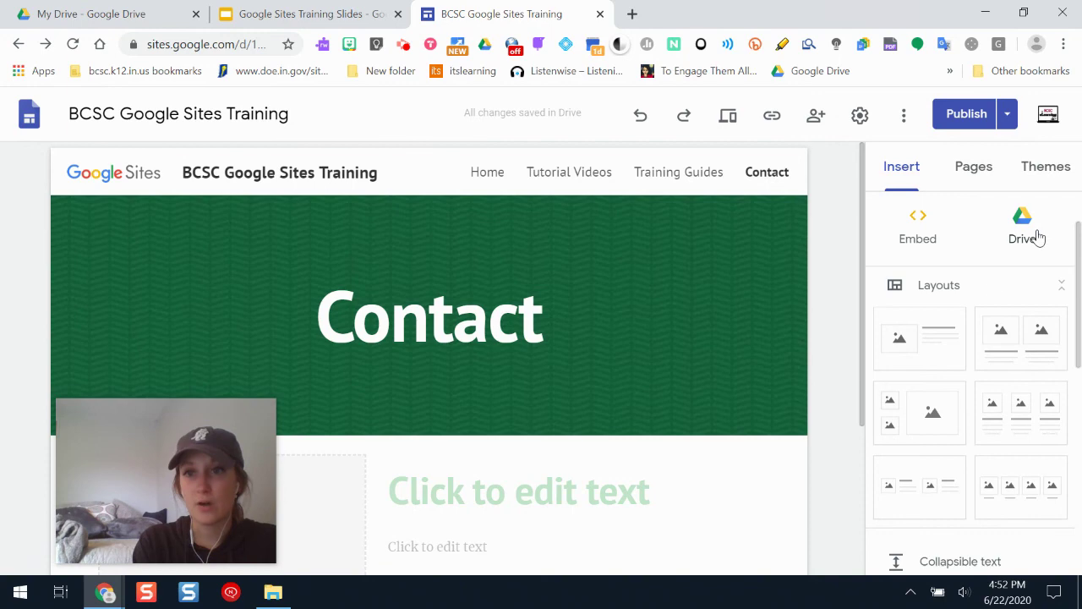
scroll(939, 381, down, 5)
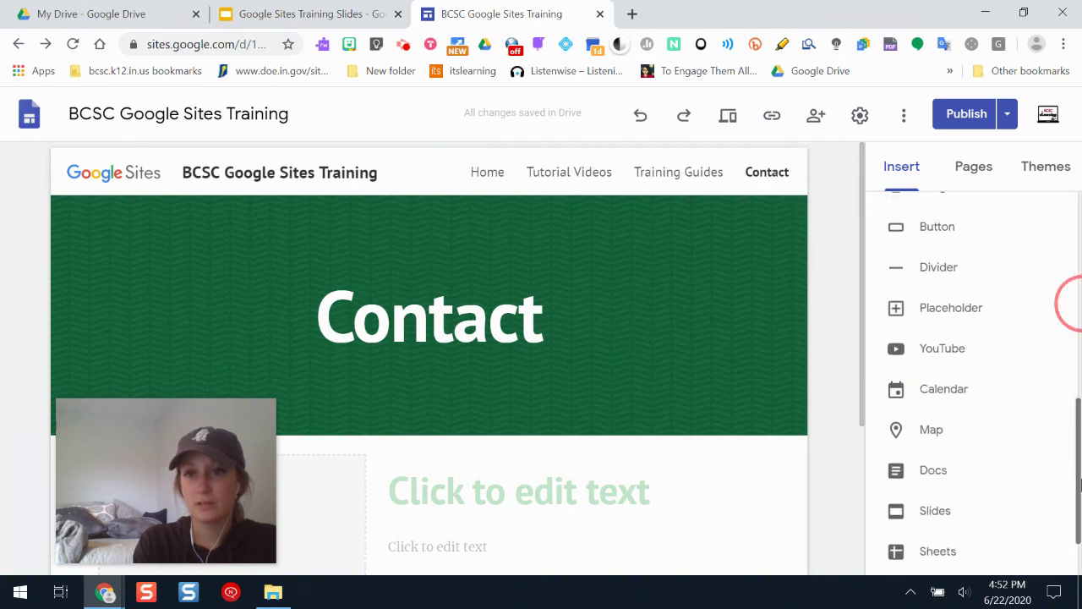
click(940, 475)
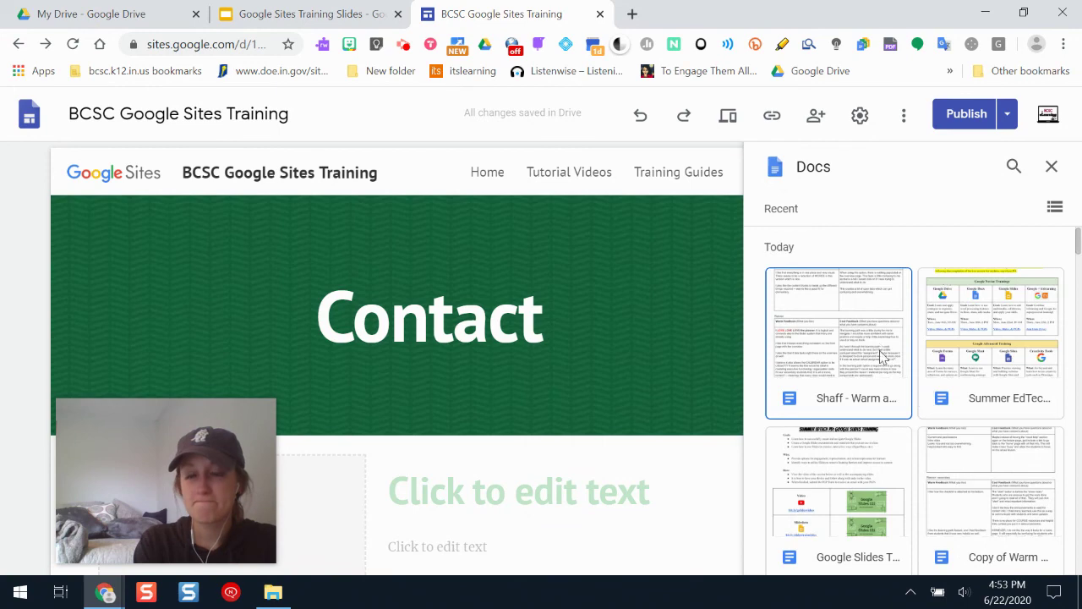
click(840, 533)
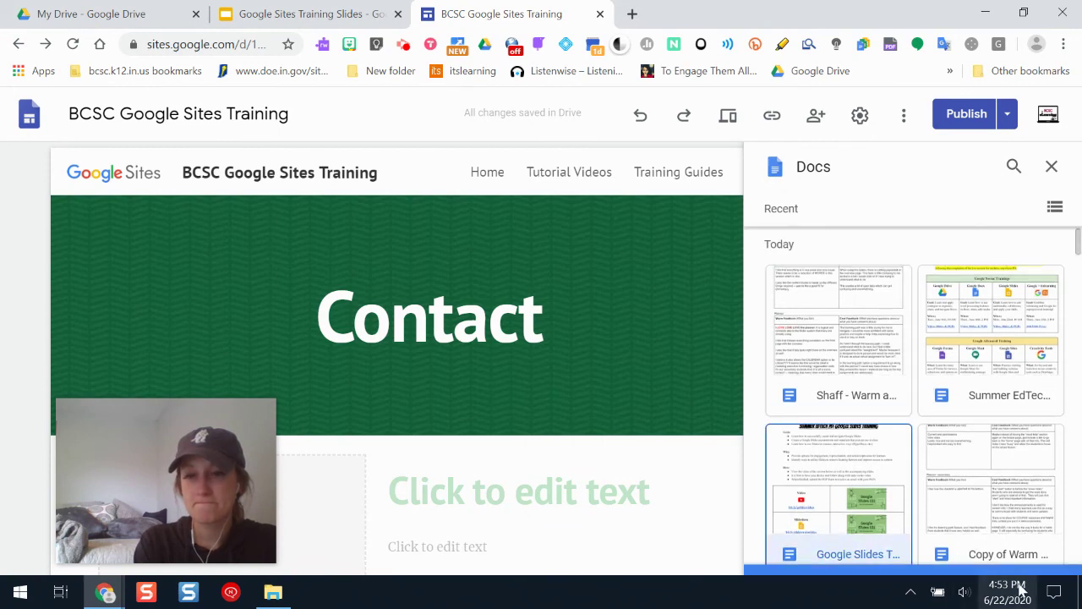
click(1039, 553)
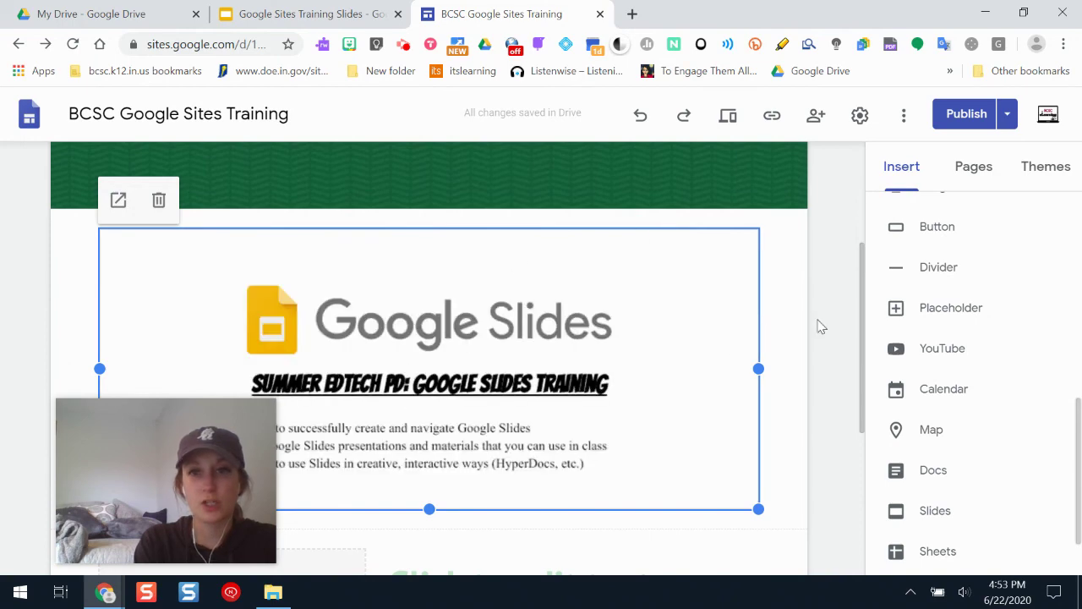
Review the draft of the updated Contact page against the published version and publish the changes
drag(862, 314, 853, 167)
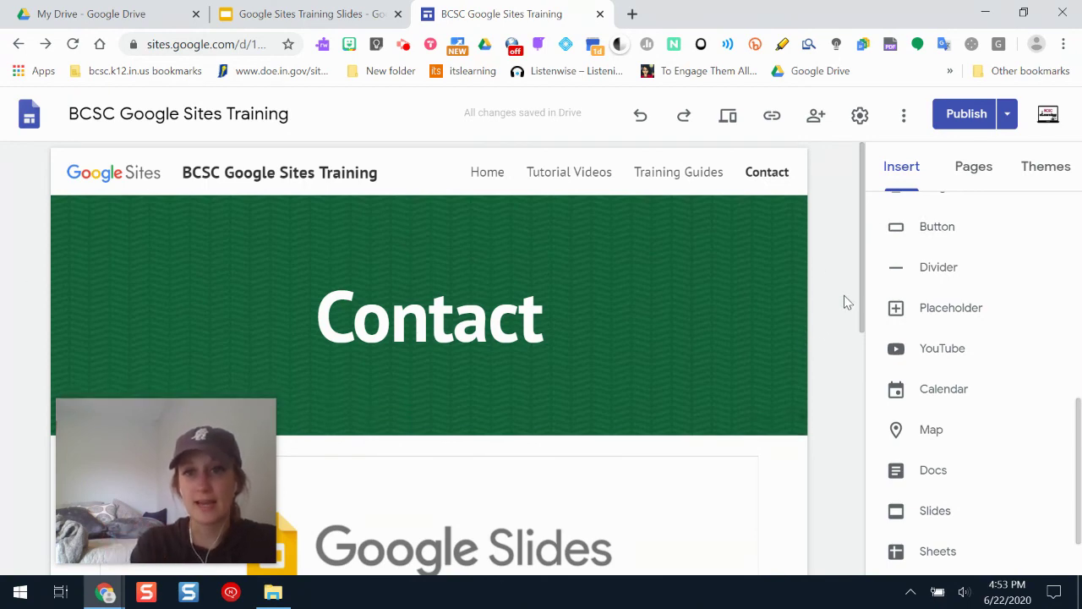
mouse_move(860, 282)
mouse_down()
mouse_move(860, 315)
mouse_move(861, 279)
mouse_up()
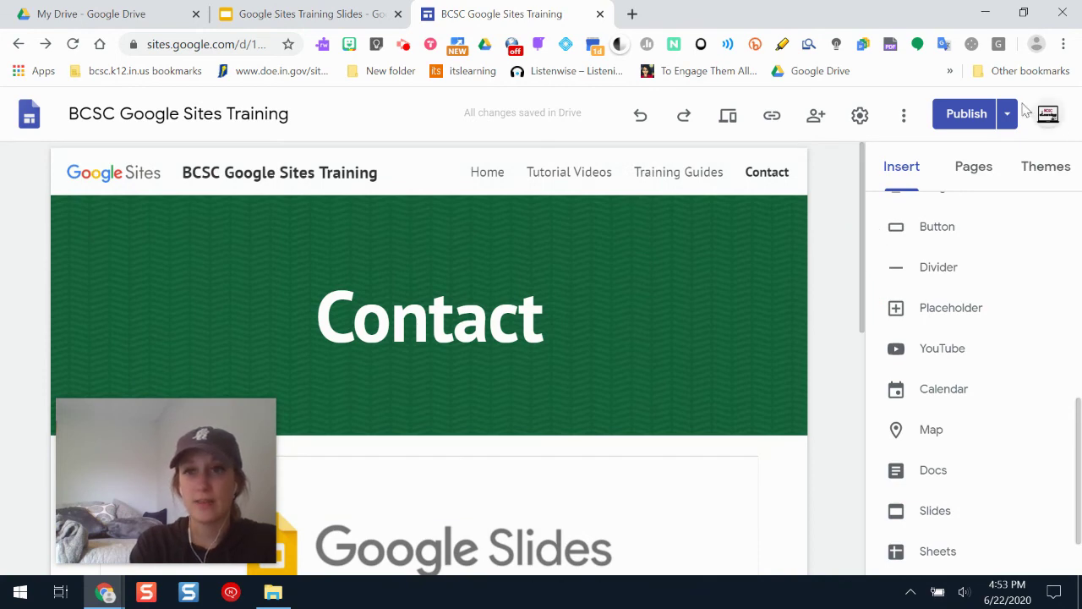
click(966, 123)
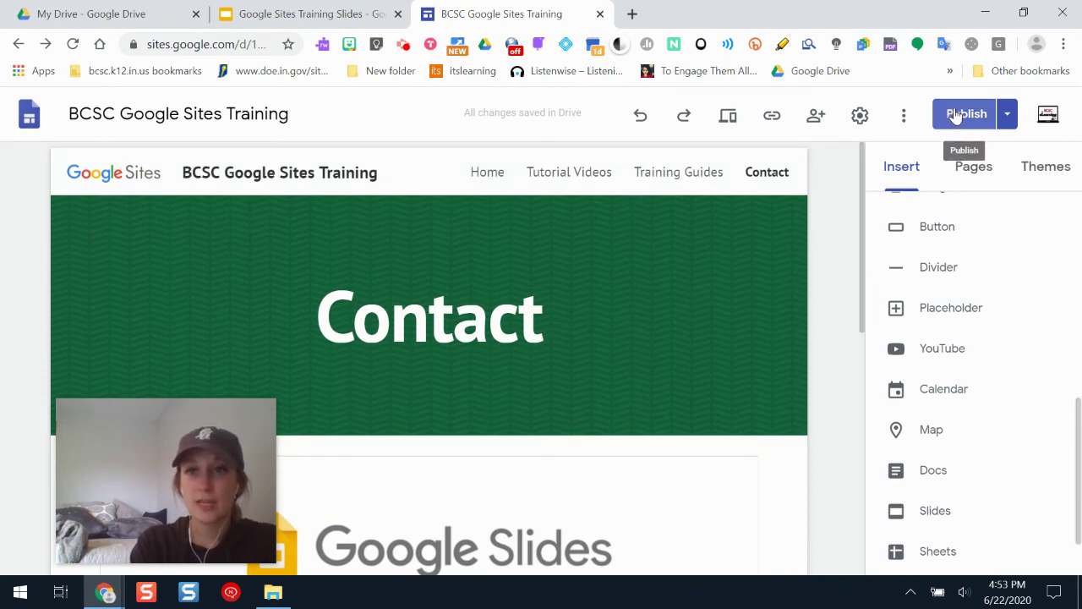
click(953, 115)
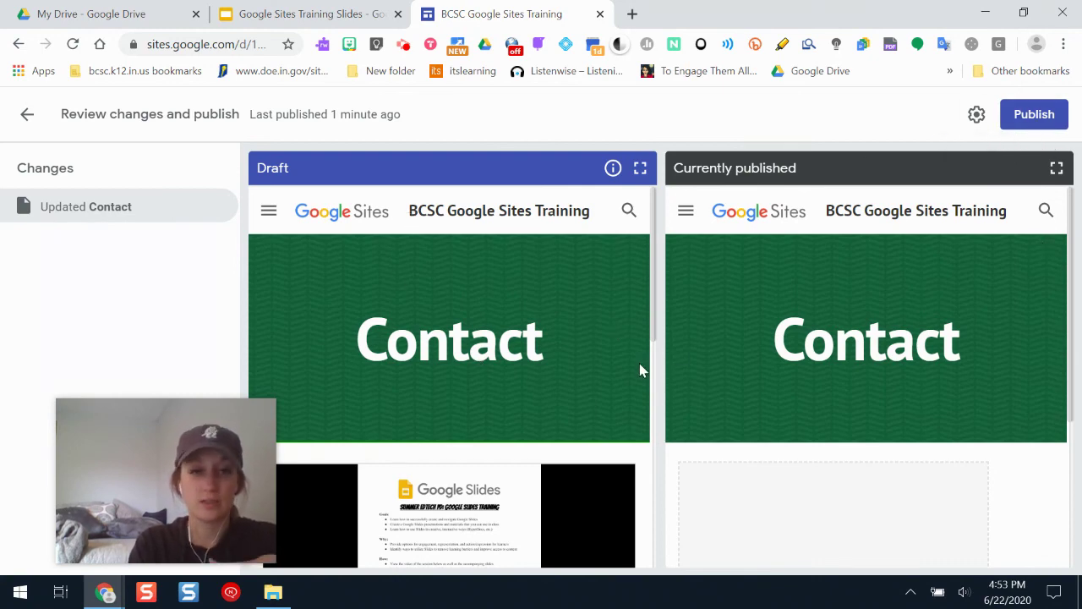
click(1036, 117)
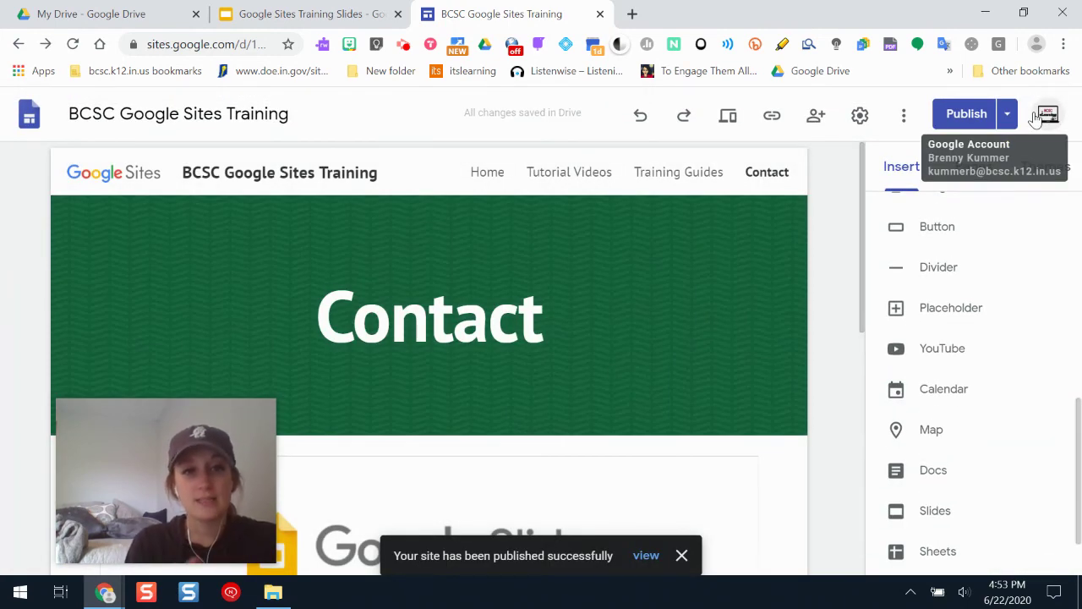
Switch to the Google Sites Training Slides, present from the Your Turn! slide and advance to the Additional Resources slide
click(261, 14)
drag(186, 420, 939, 443)
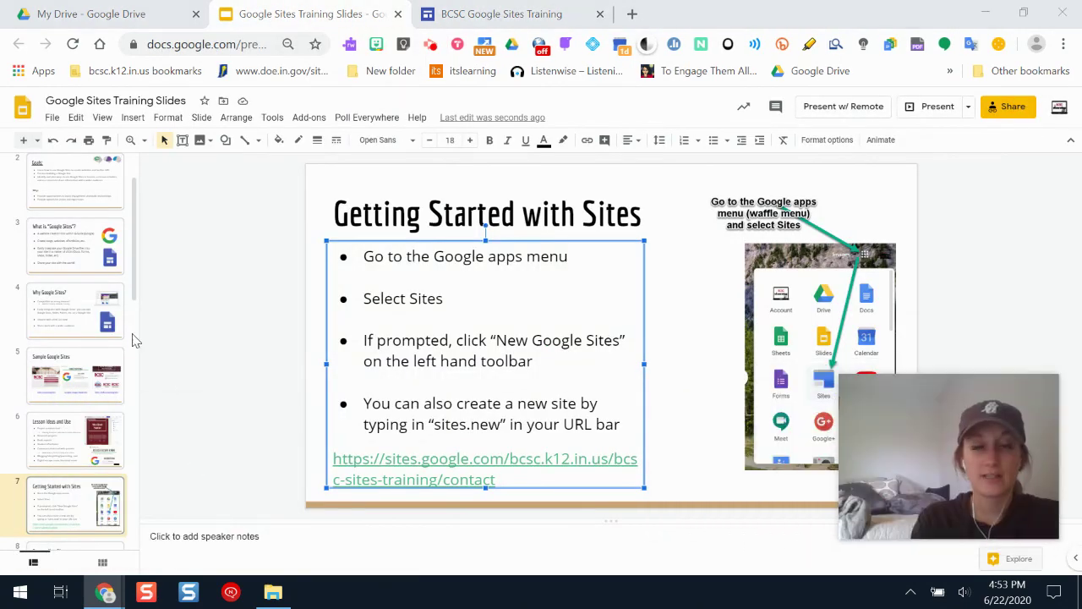
click(133, 244)
scroll(133, 244, down, 10)
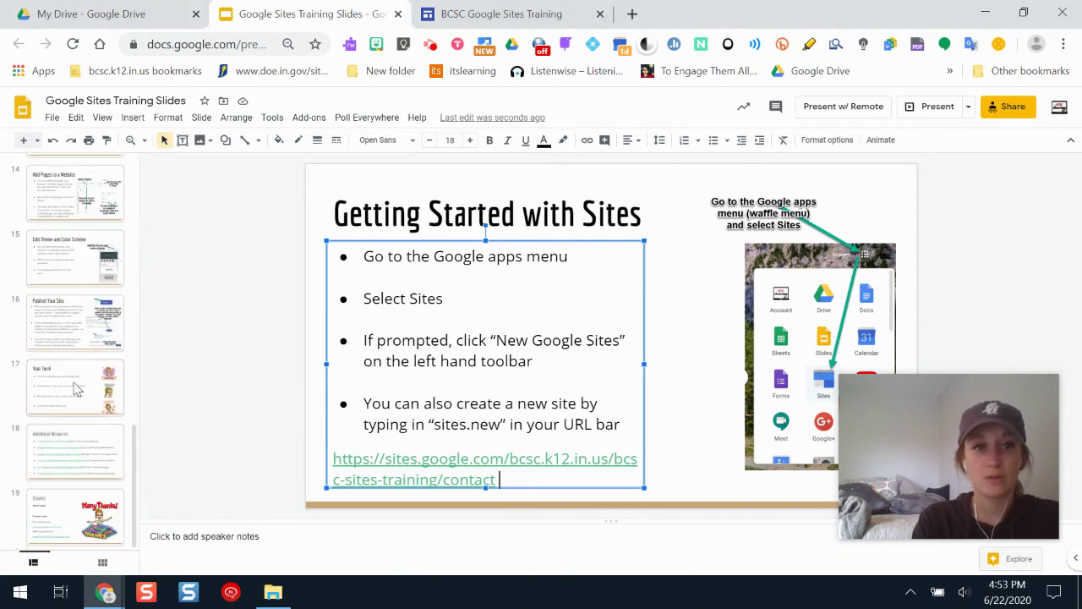
click(58, 387)
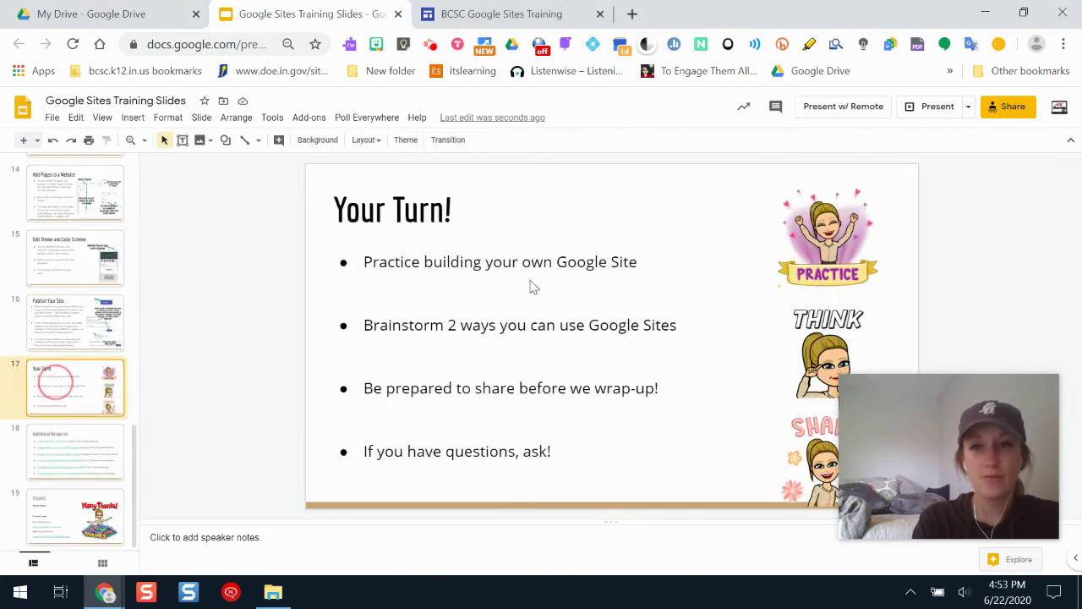
click(932, 107)
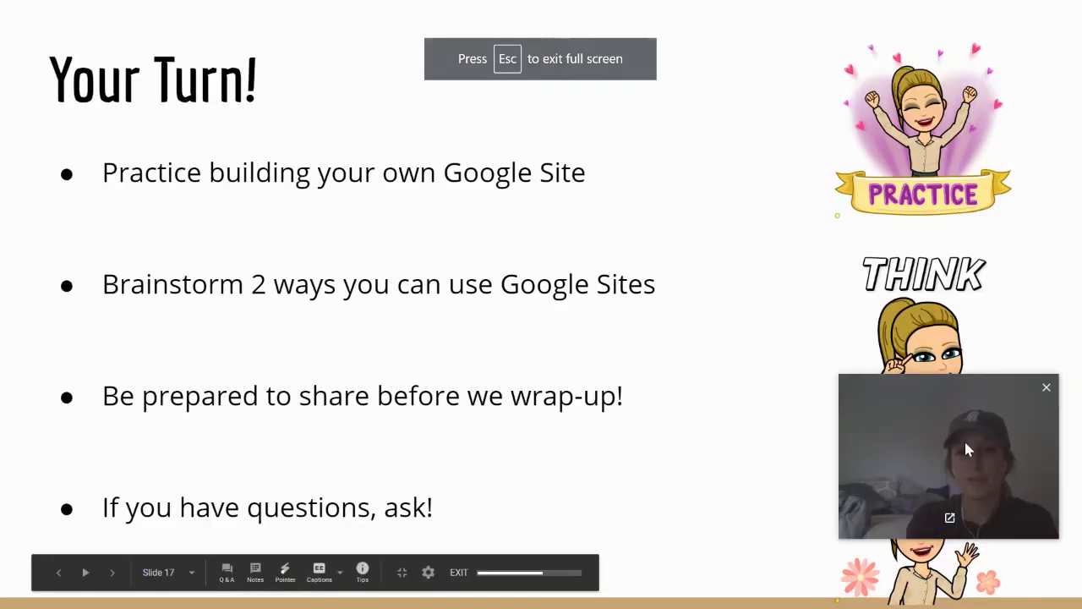
drag(987, 457, 978, 117)
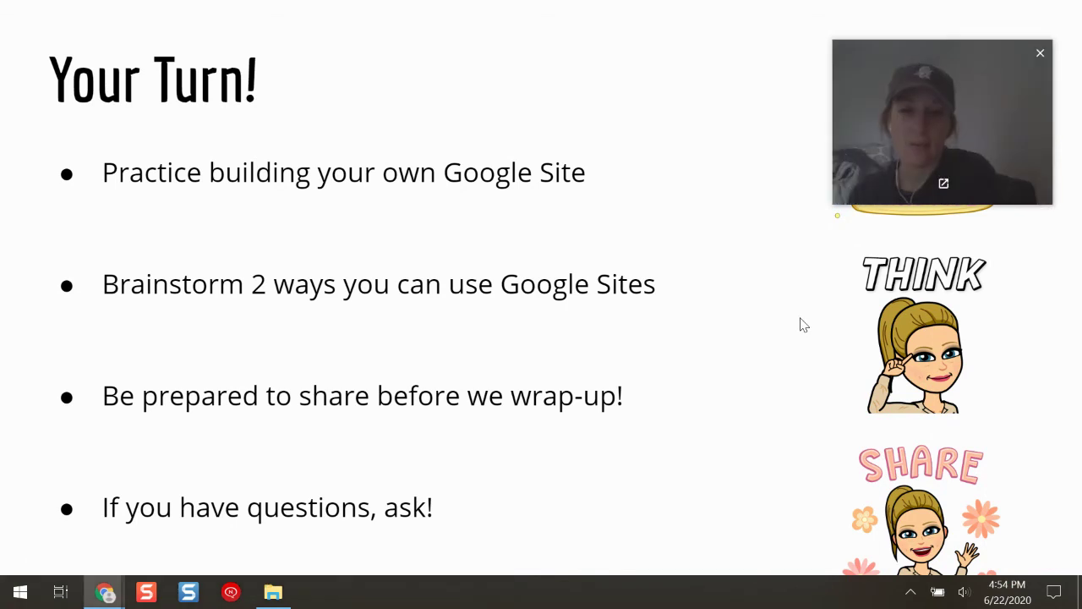
click(741, 466)
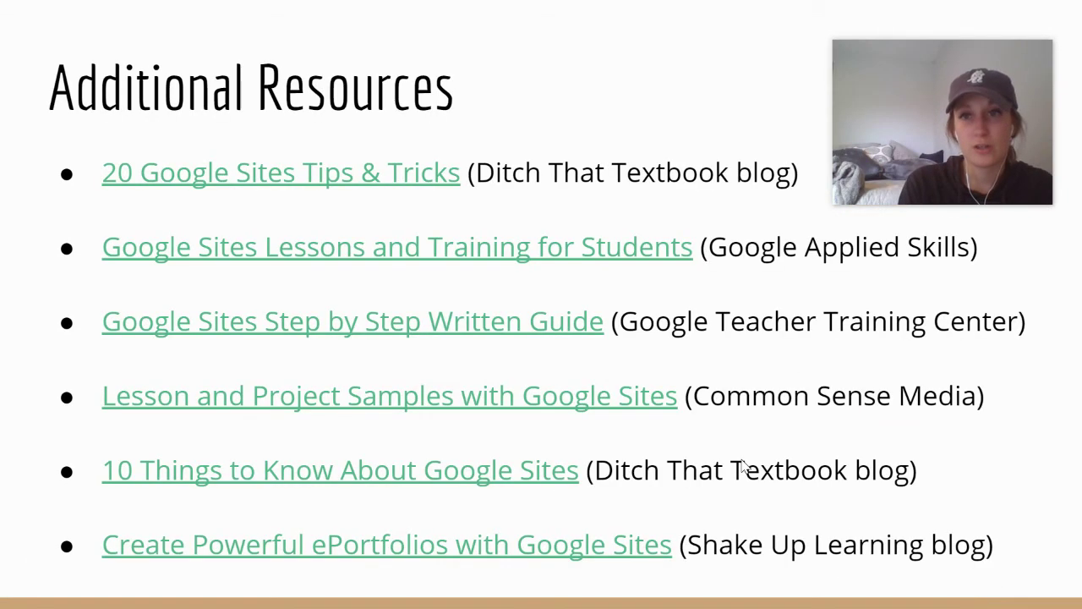